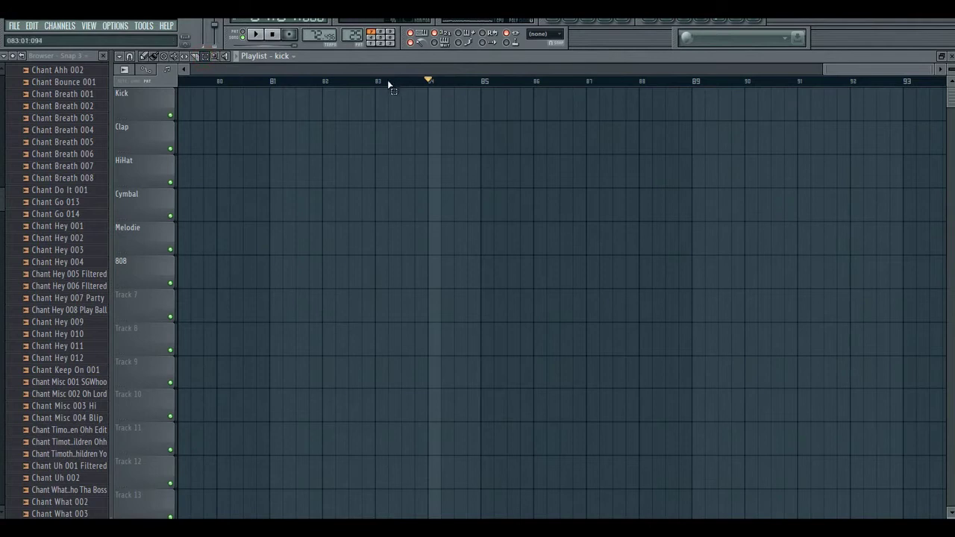
Set the playlist's loop region to bar 83 and name the new pattern melodie.
left_click_drag(376, 82, 423, 91)
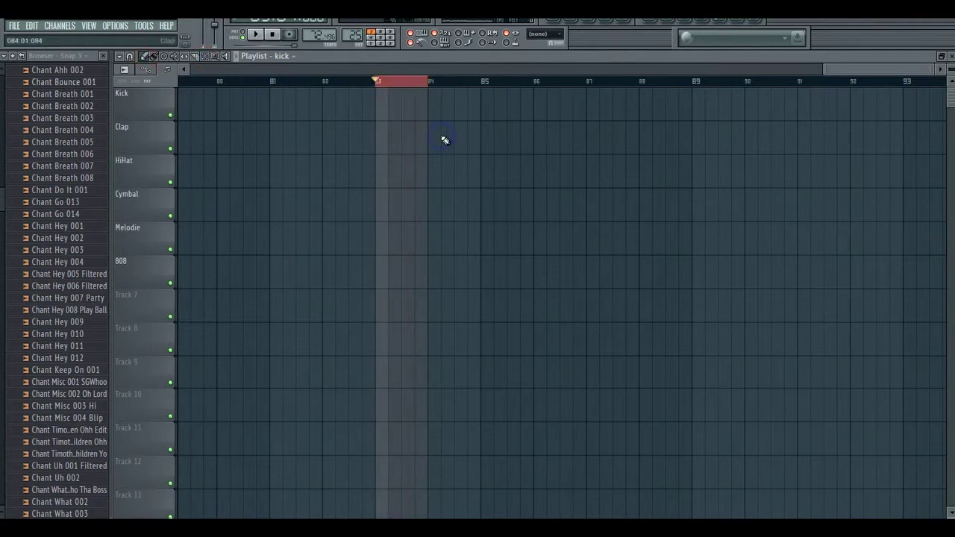
left_click(296, 58)
left_click(616, 53)
left_click(565, 41)
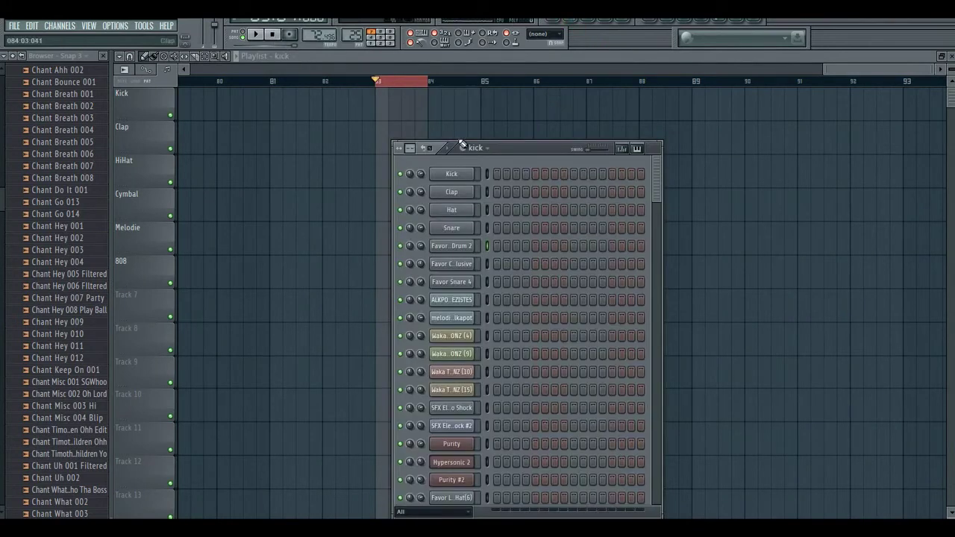
type("melodie")
left_click(375, 240)
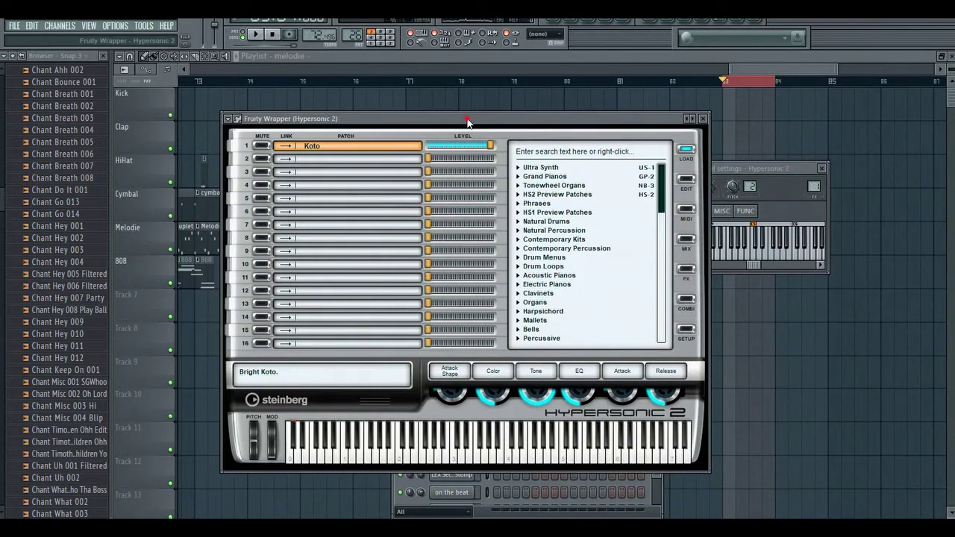
Look up the Koto patch in Hypersonic 2's Ethnic category and close the plugin window.
left_click_drag(468, 122, 464, 117)
scroll(594, 269, "down", 5)
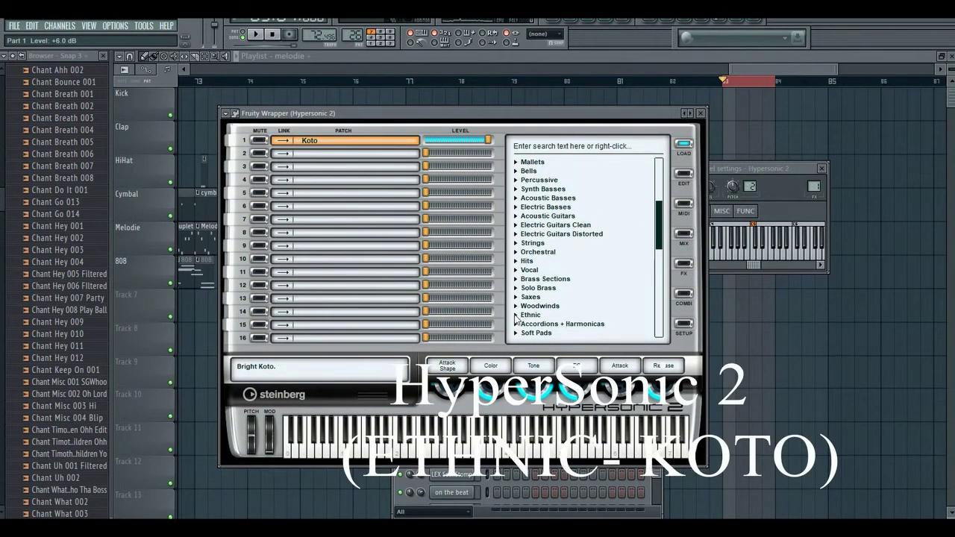
left_click(515, 316)
scroll(657, 214, "down", 3)
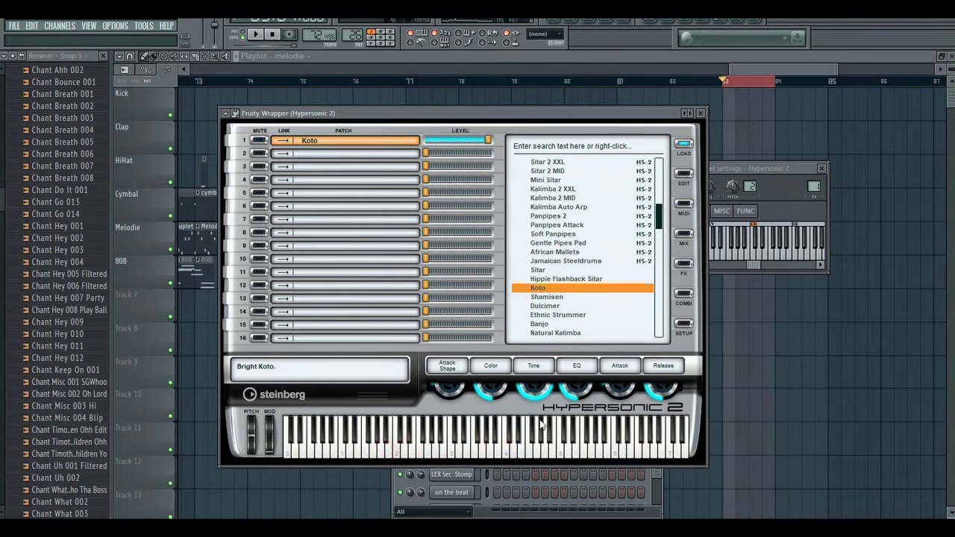
left_click(699, 114)
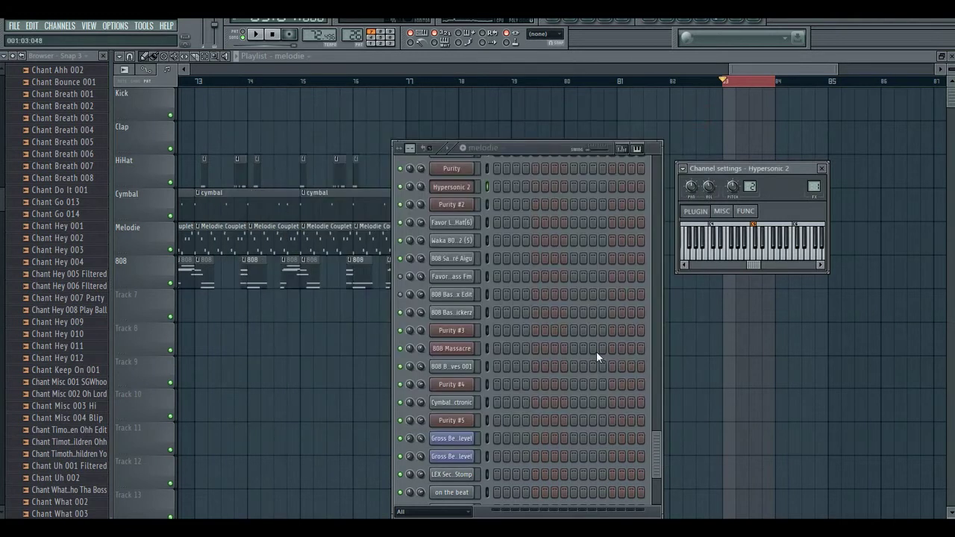
Open the piano roll of the Hypersonic 2 channel and fit about two bars in view.
right_click(443, 198)
left_click(517, 156)
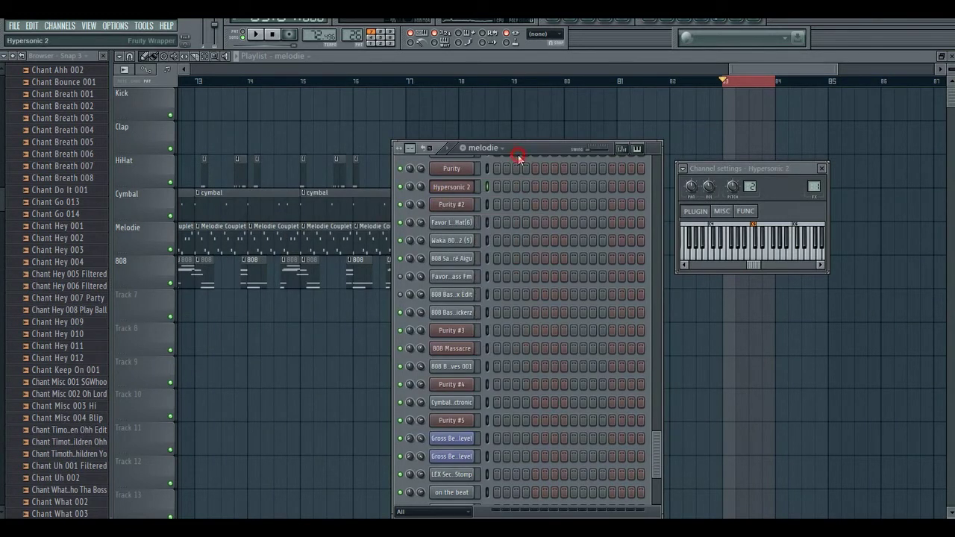
left_click(587, 23)
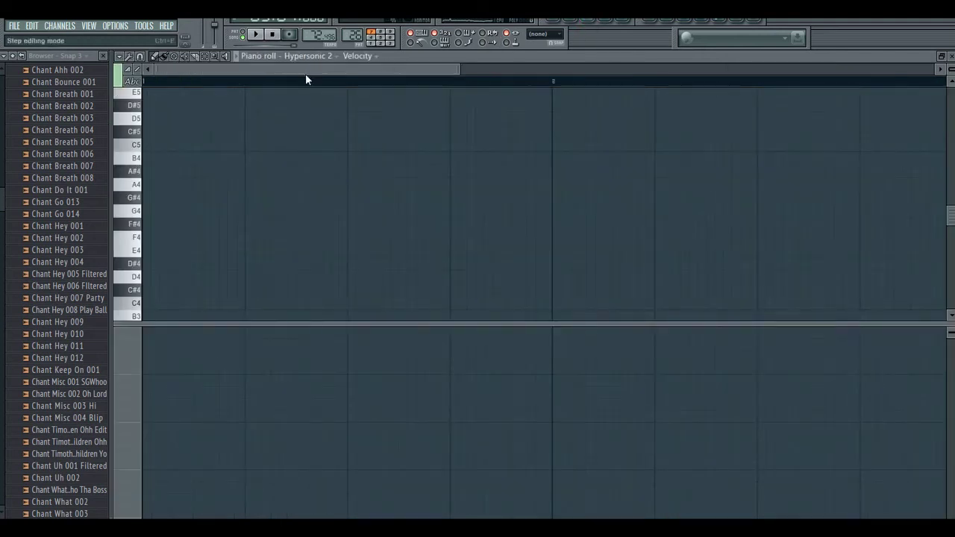
left_click_drag(459, 68, 513, 70)
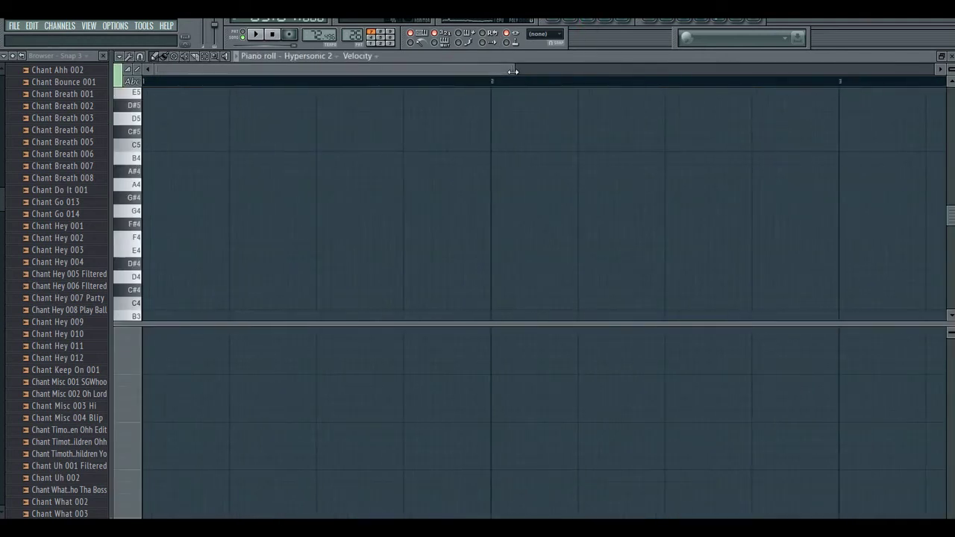
With the pattern playing, place an E4 at the start of bar 1, followed by B4 and A4 within the first beat.
left_click(255, 35)
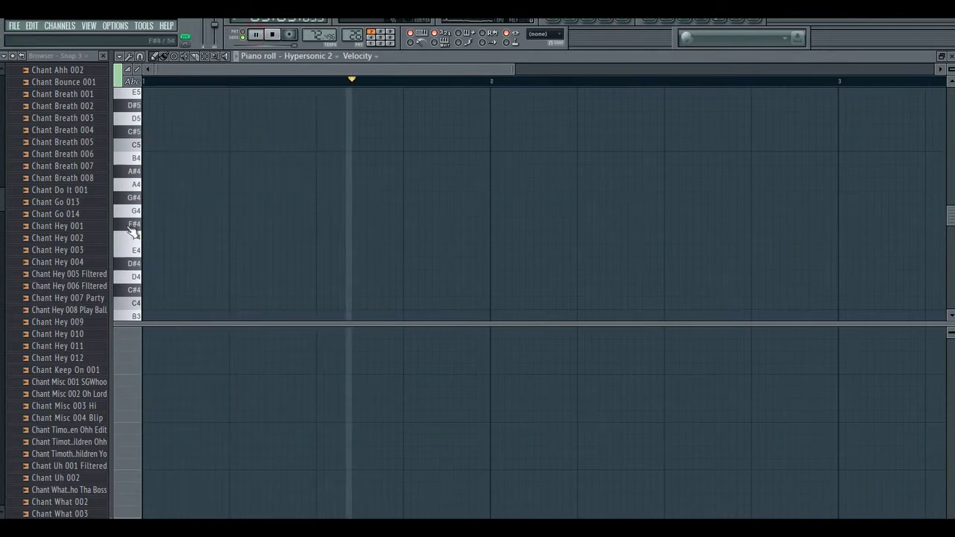
left_click_drag(129, 237, 144, 251)
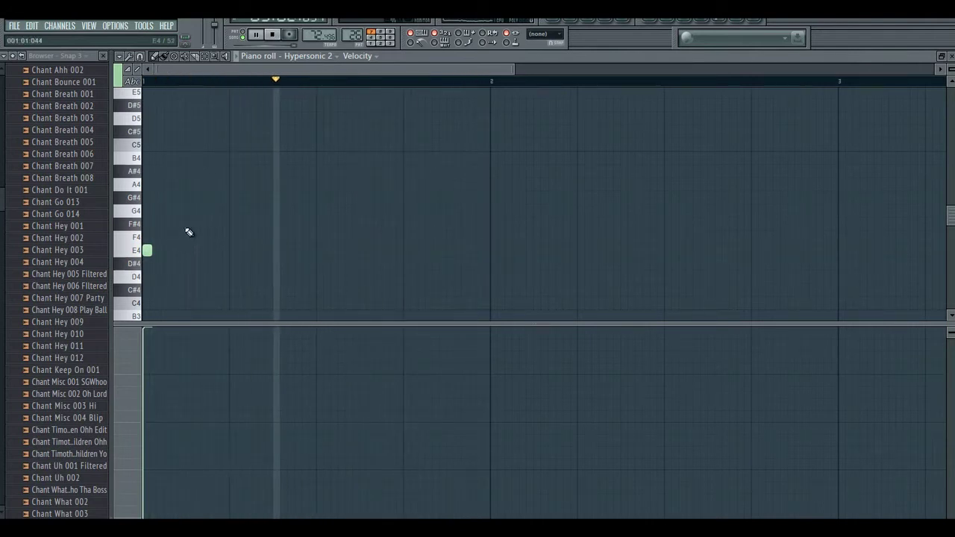
left_click(188, 184)
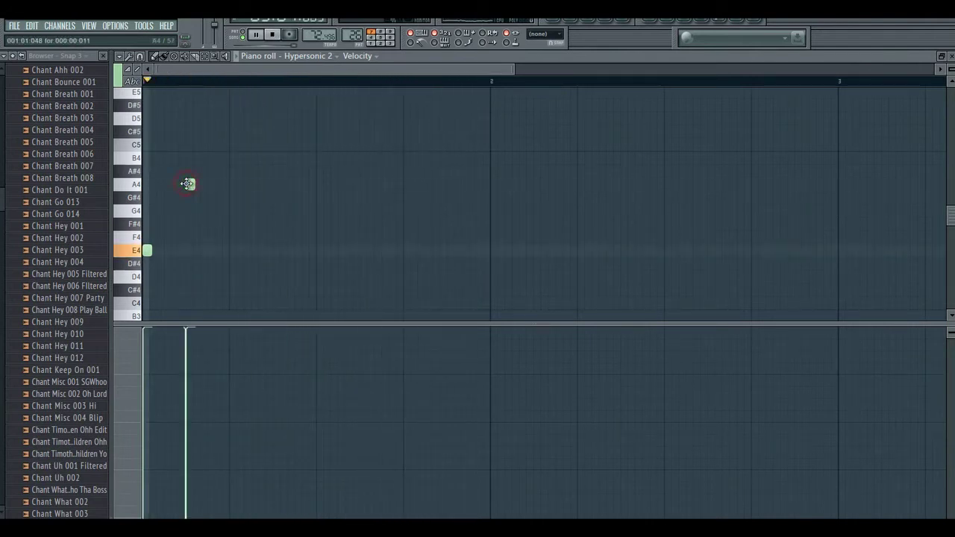
left_click_drag(189, 185, 182, 146)
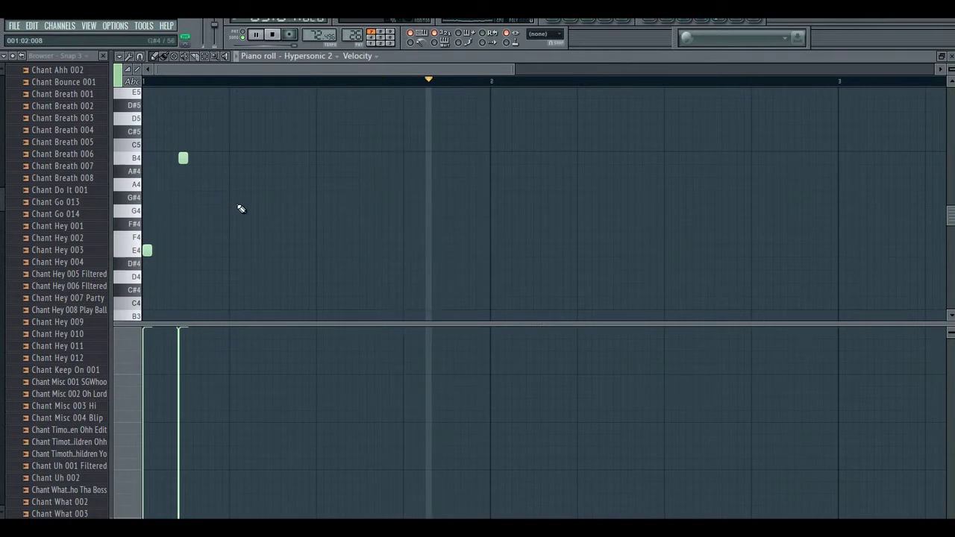
left_click(214, 195)
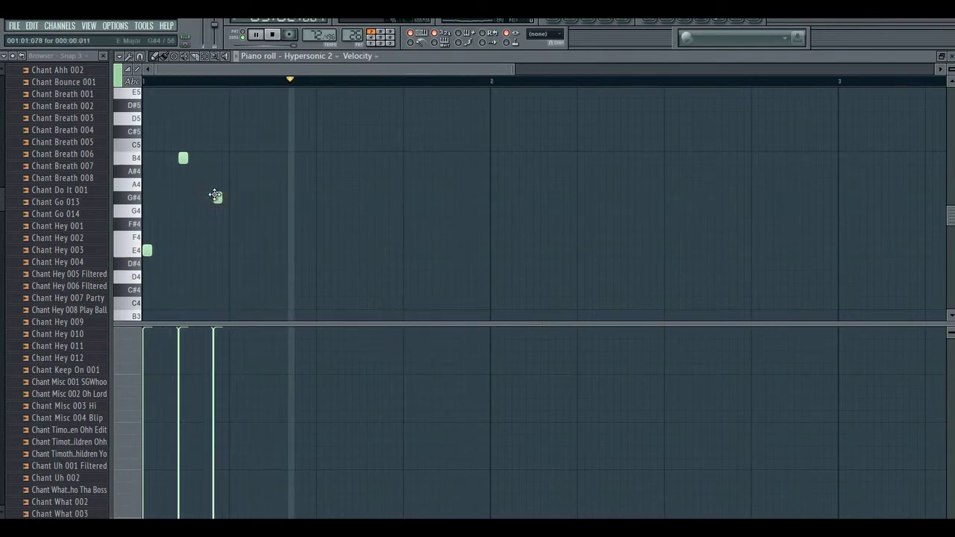
mouse_move(214, 195)
left_mouse_down()
mouse_move(210, 177)
mouse_move(212, 185)
left_mouse_up()
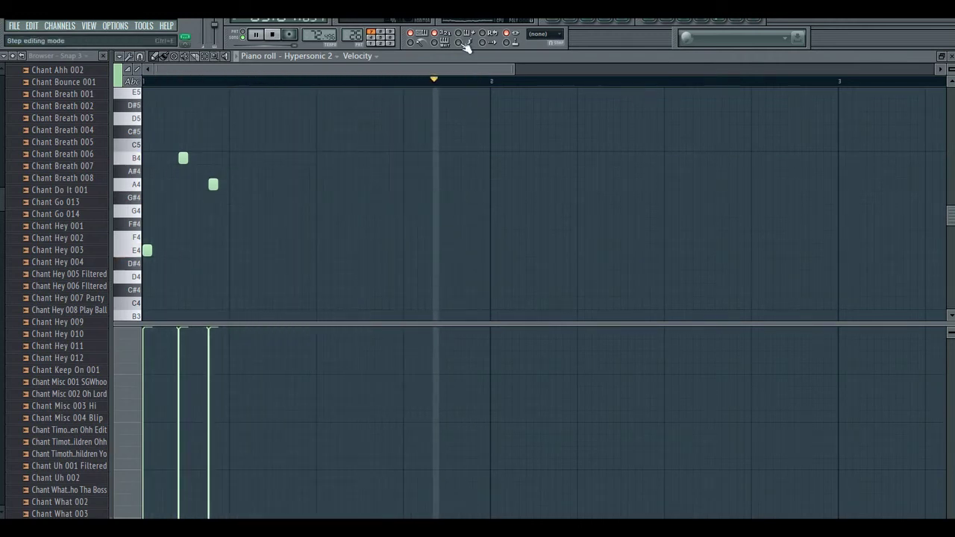
Nudge the A4 slightly earlier and complete the phrase with an F4 before beat 2 and an E4 on beat 2.
left_click_drag(513, 69, 463, 70)
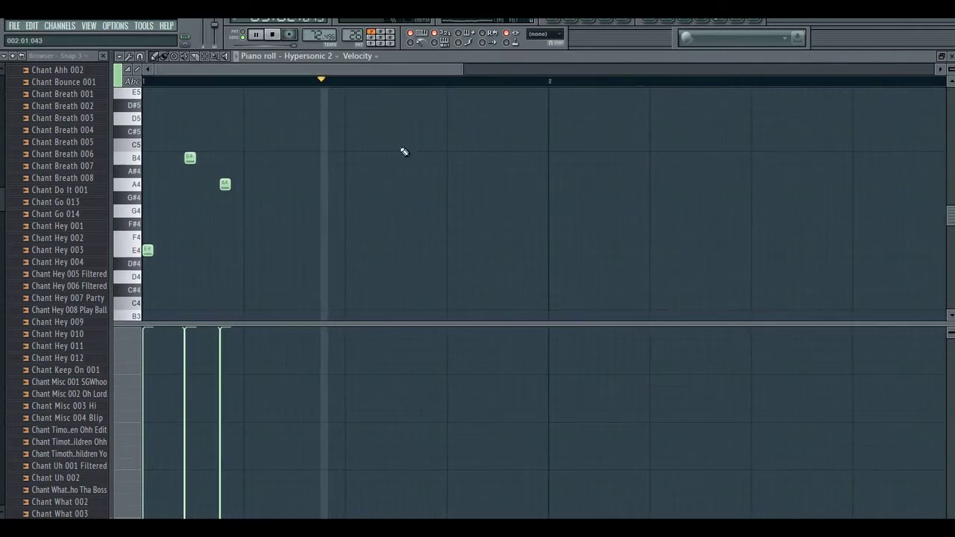
left_click(247, 250)
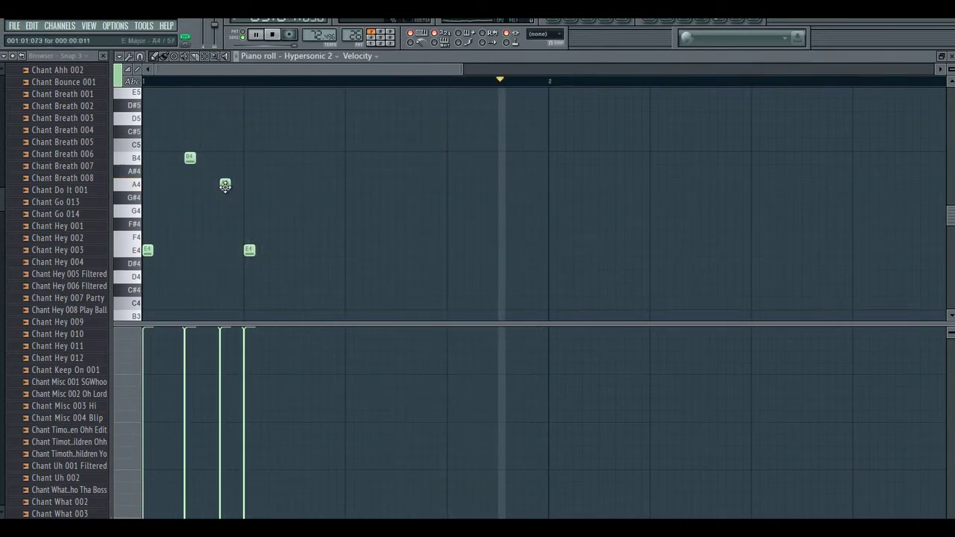
left_click_drag(225, 186, 220, 185)
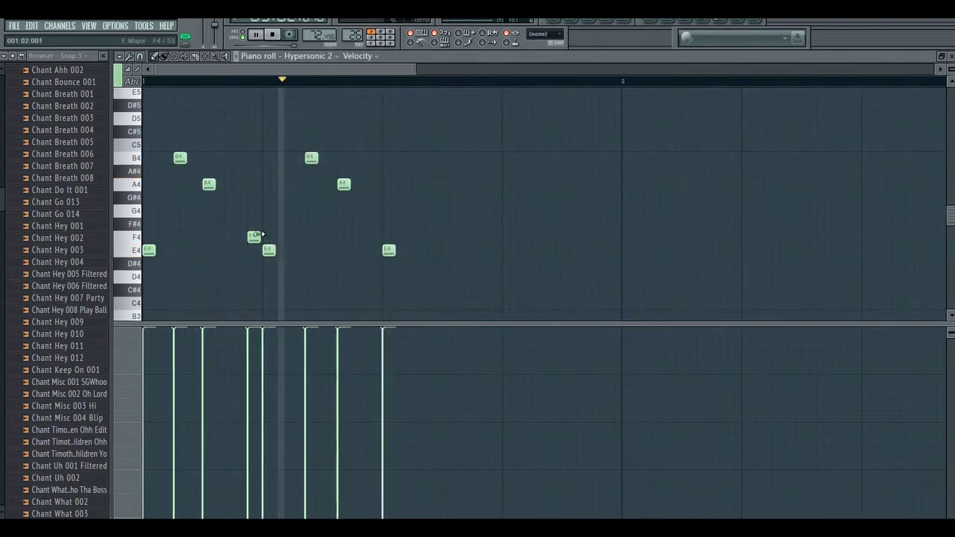
left_click_drag(251, 237, 237, 238)
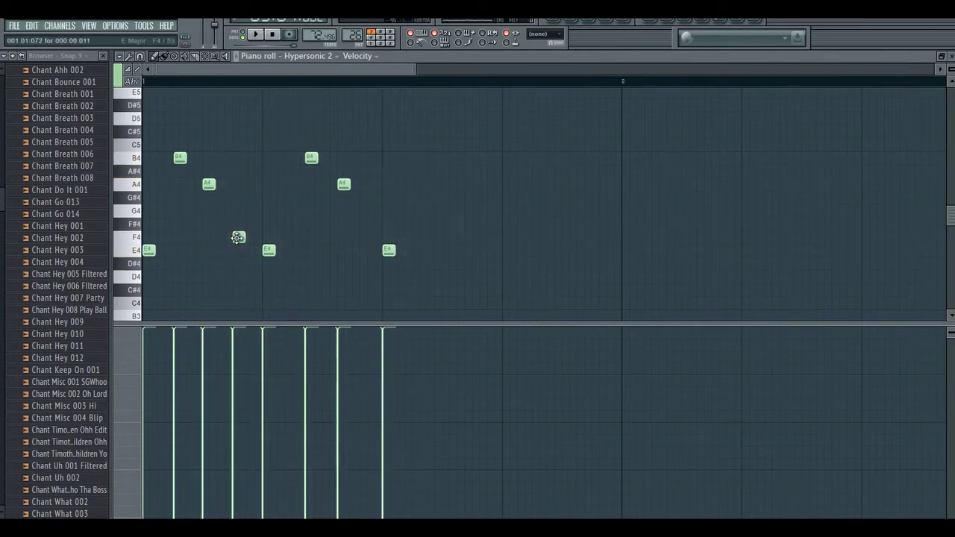
key("space")
key("space")
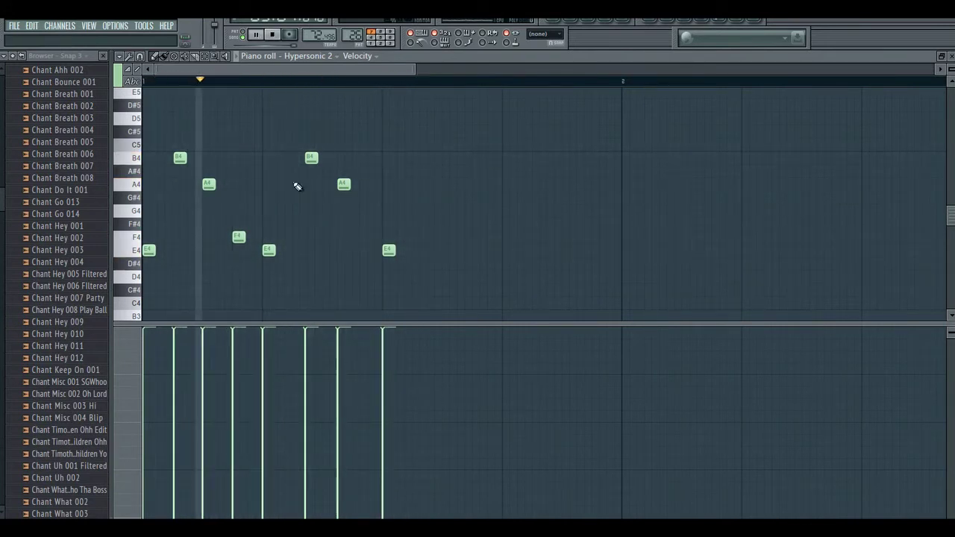
Delete the B4, A4 and E4 notes after beat 2 and play the five-note phrase.
right_click(345, 184)
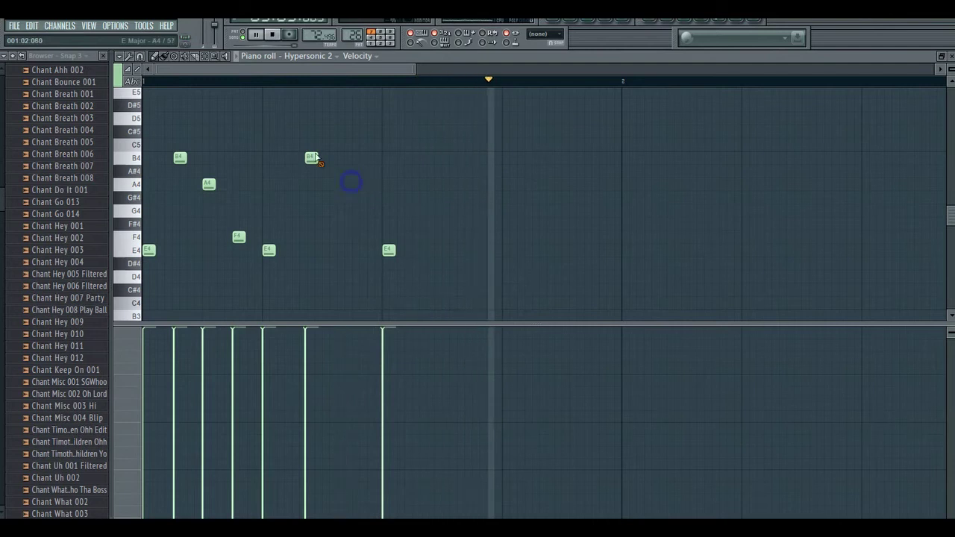
right_click(311, 158)
right_click(388, 250)
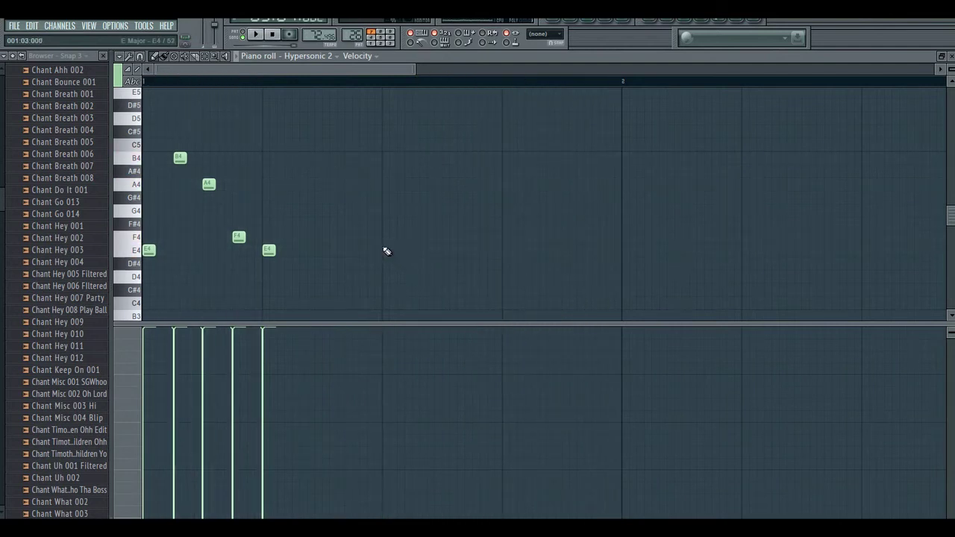
key("space")
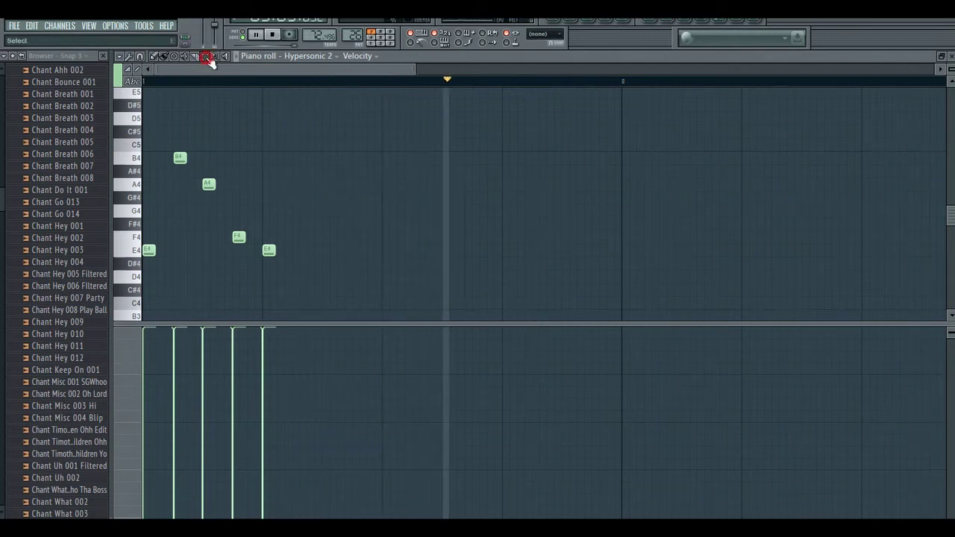
Duplicate the B4, A4, F4 and E4 notes and shift the copy so its E4 falls on beat 3.
left_click_drag(175, 127, 287, 261)
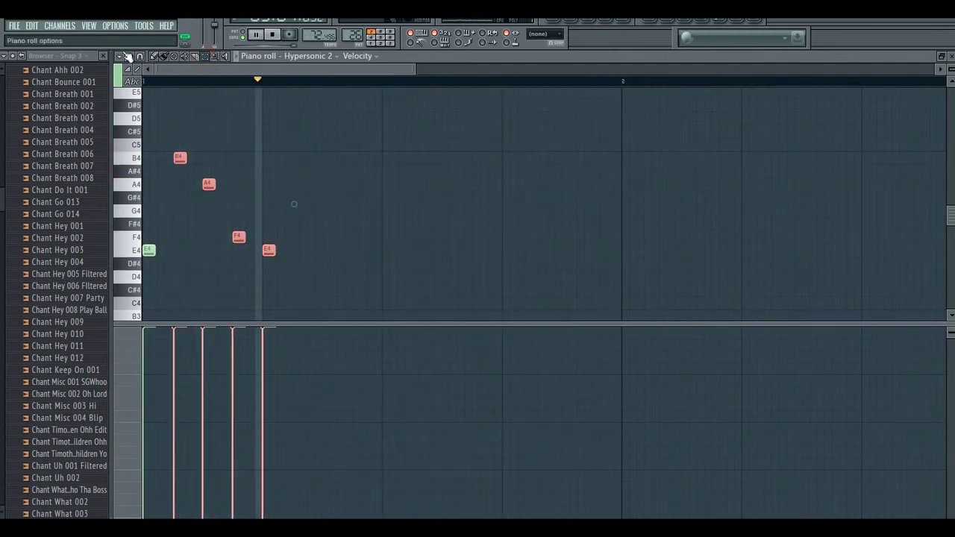
left_click(125, 57)
mouse_move(141, 80)
left_click(229, 126)
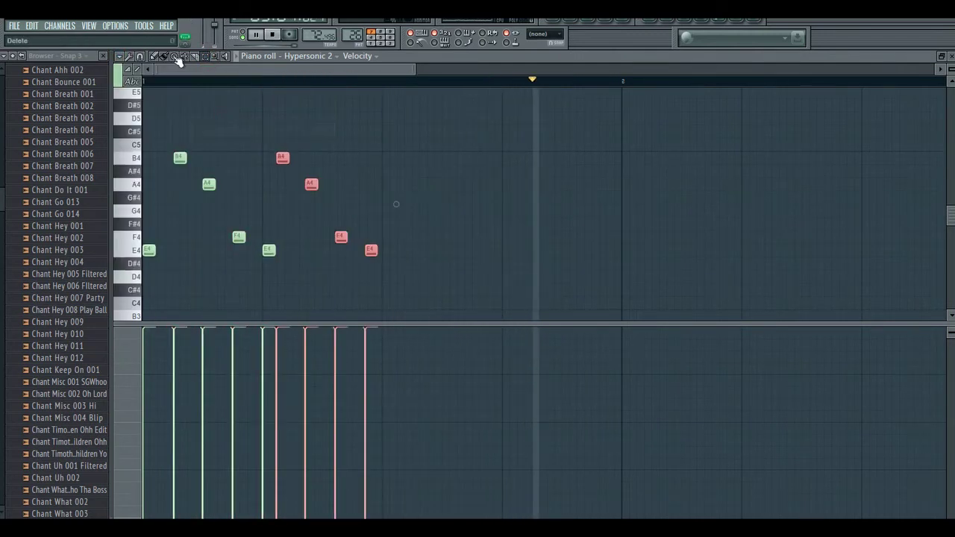
left_click_drag(311, 183, 326, 183)
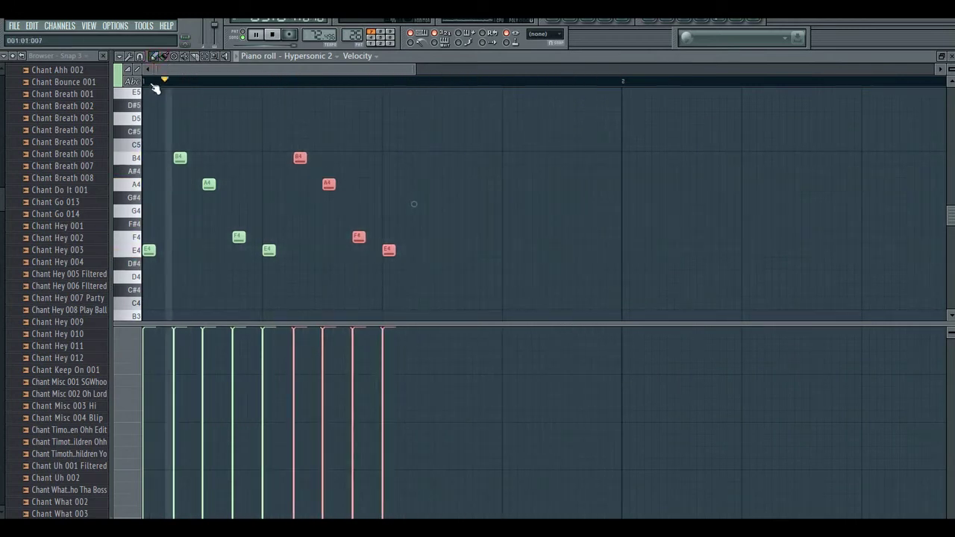
Duplicate the four selected notes again and shift the new copy so its E4 falls near beat 4.
left_click(120, 58)
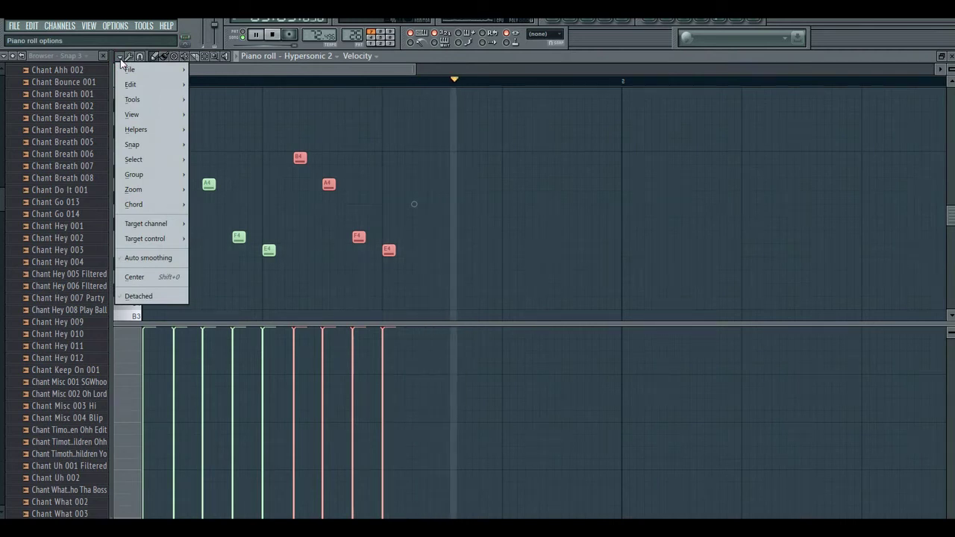
mouse_move(144, 83)
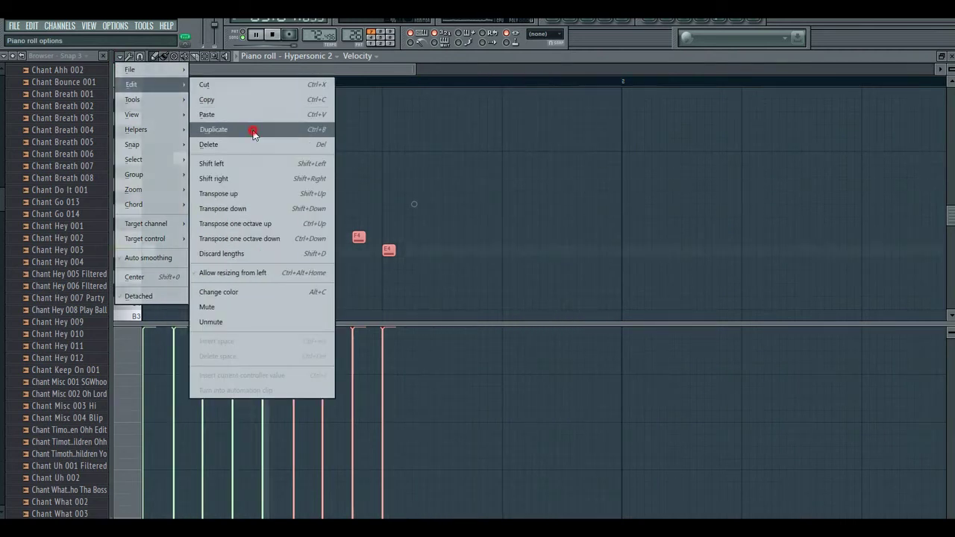
left_click(254, 133)
left_click_drag(429, 184, 447, 190)
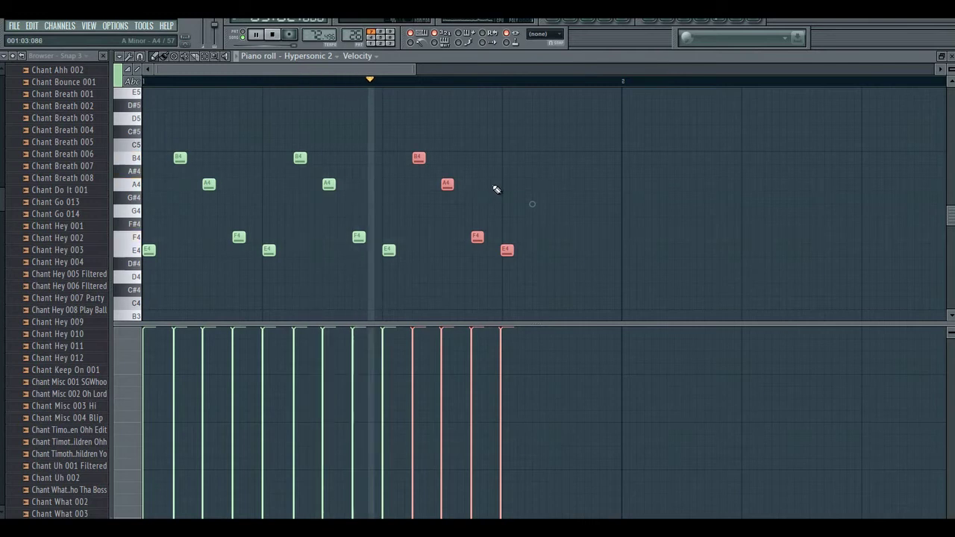
End bar 1 with two A4 notes and a B4 in the fourth beat, nudging each slightly earlier.
left_click(539, 185)
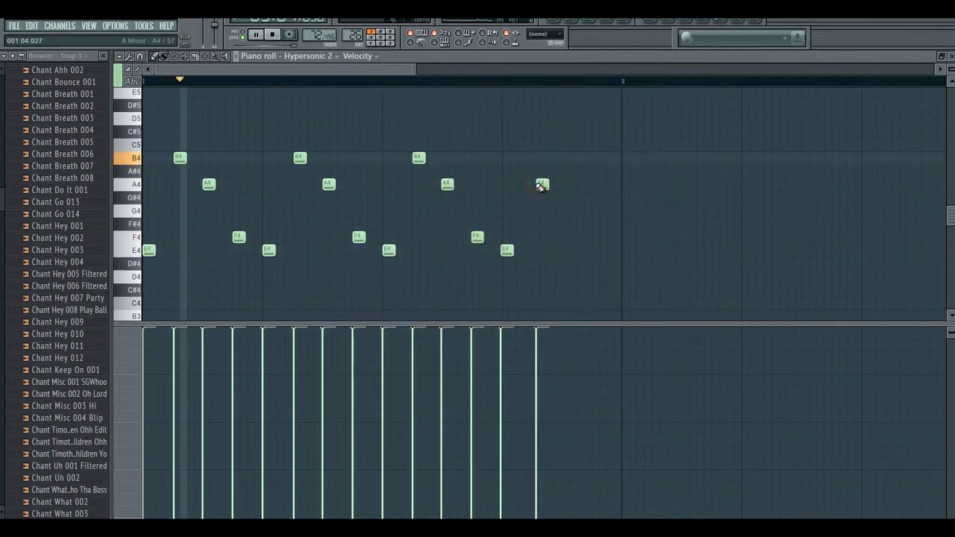
left_click_drag(538, 183, 534, 184)
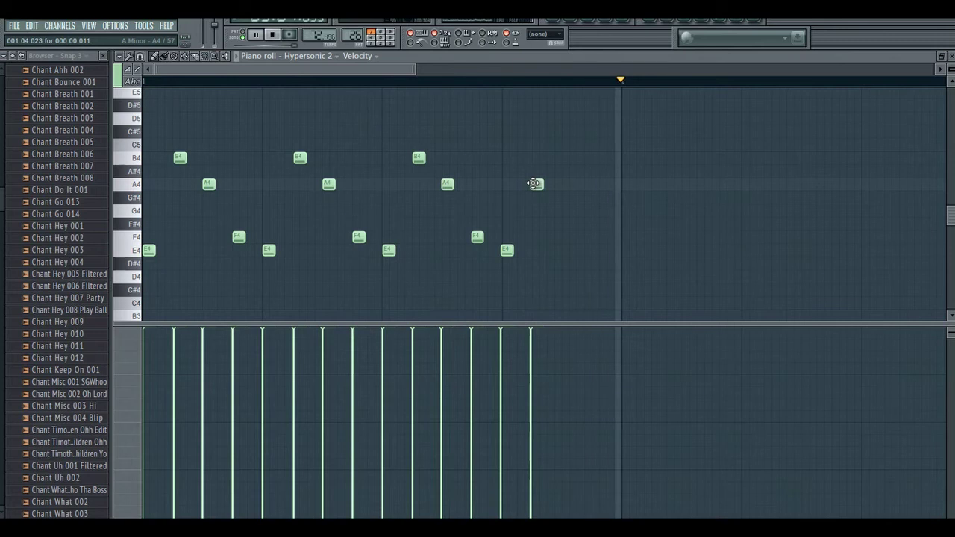
left_click(573, 184)
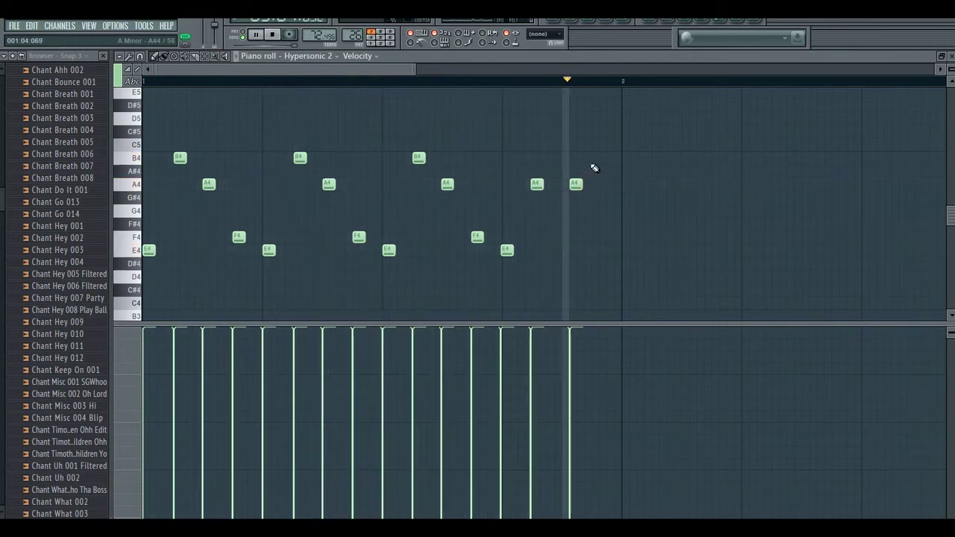
left_click_drag(576, 184, 569, 184)
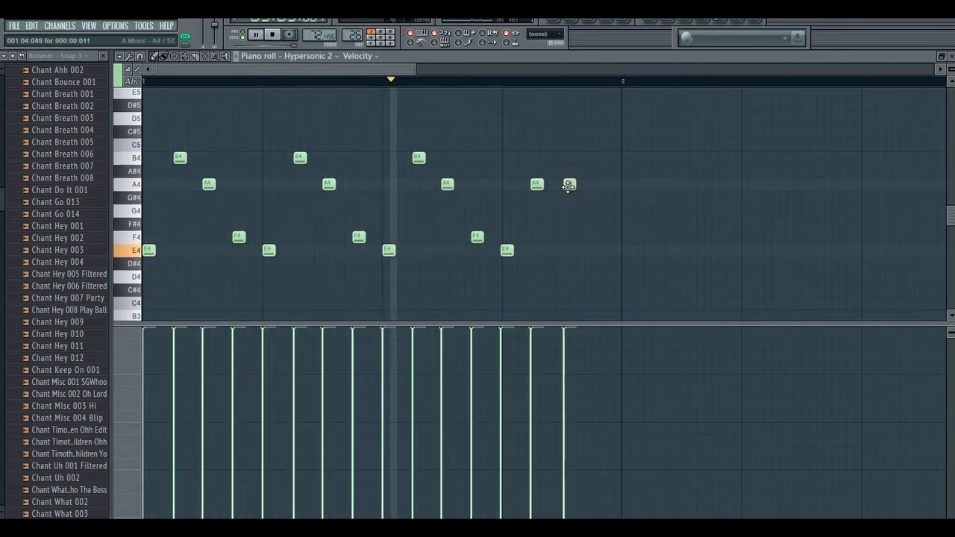
left_click(600, 157)
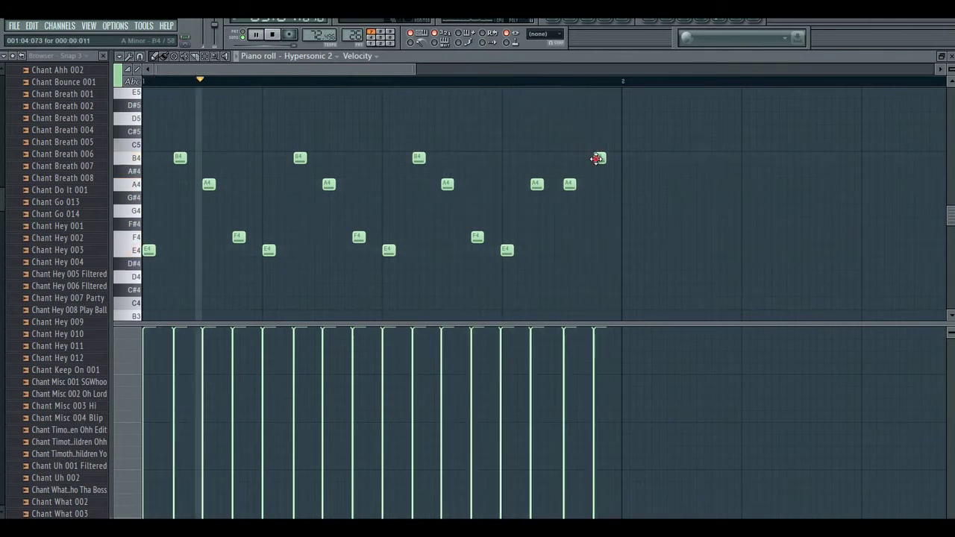
left_click_drag(600, 157, 597, 157)
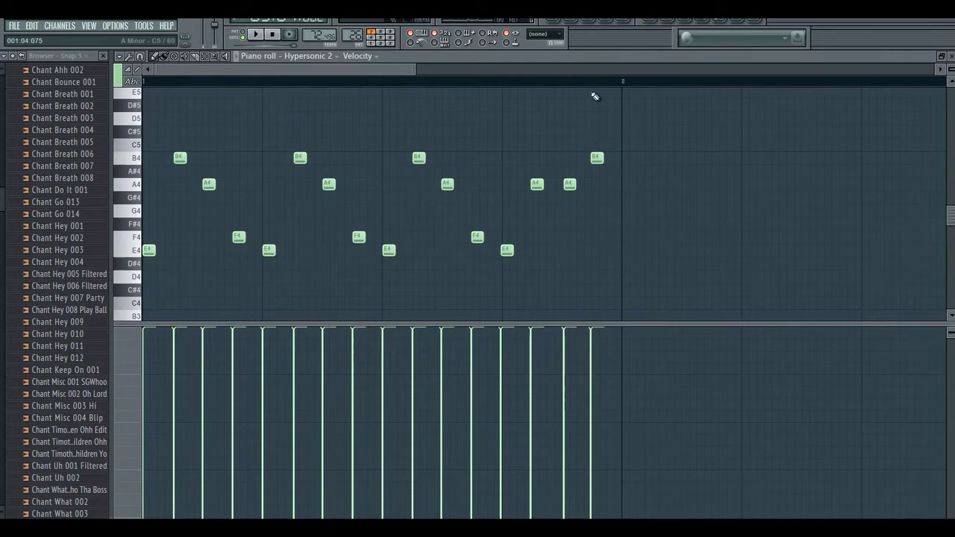
Play the melody, set the Hypersonic 2 channel volume to 56%, and return to its piano roll.
left_click(571, 23)
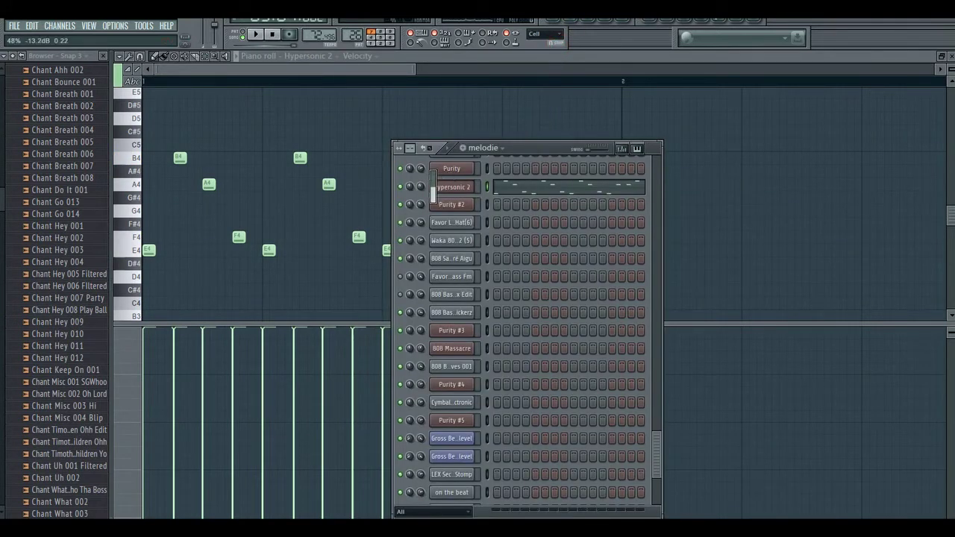
key("space")
left_click_drag(423, 186, 422, 216)
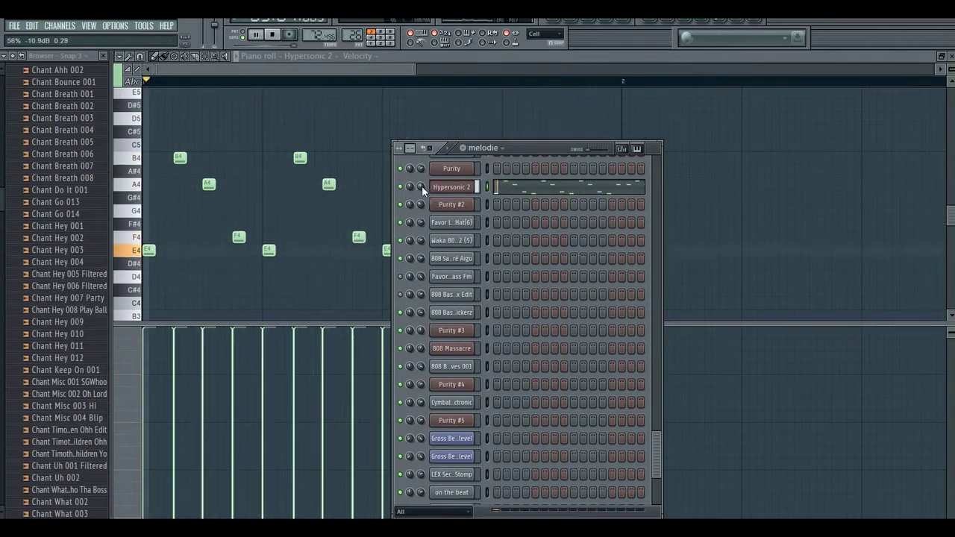
key("F6")
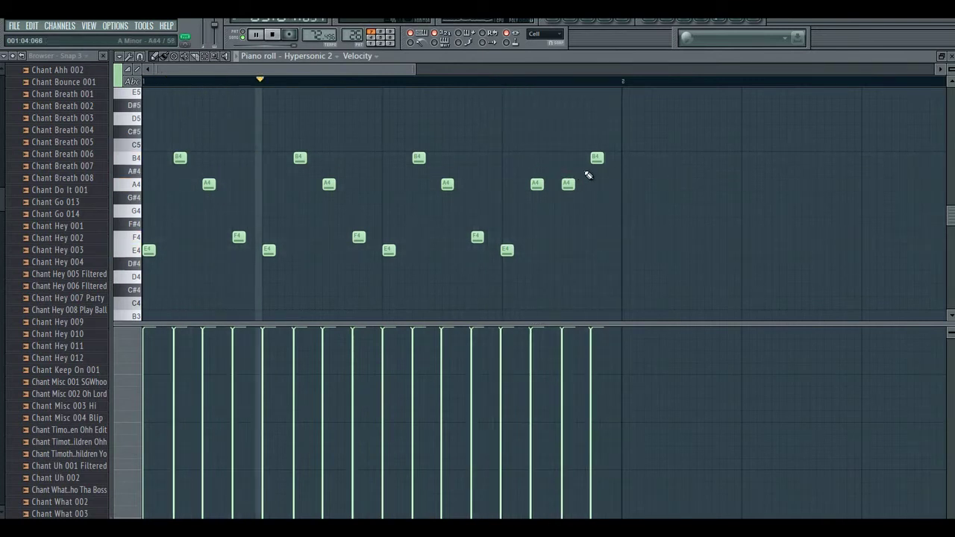
Make the kick pattern listed directly after Etiket the active pattern.
left_click(569, 23)
left_click(463, 149)
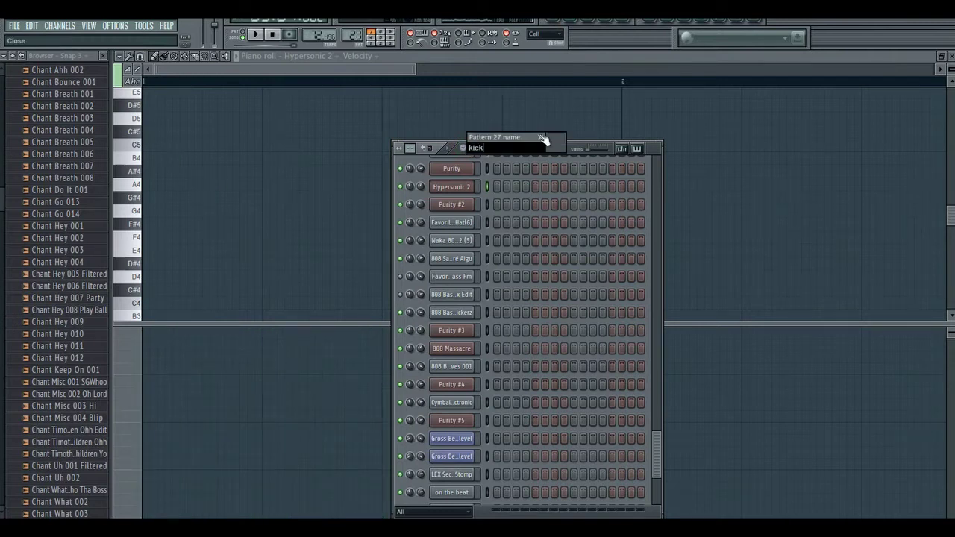
left_click(513, 148)
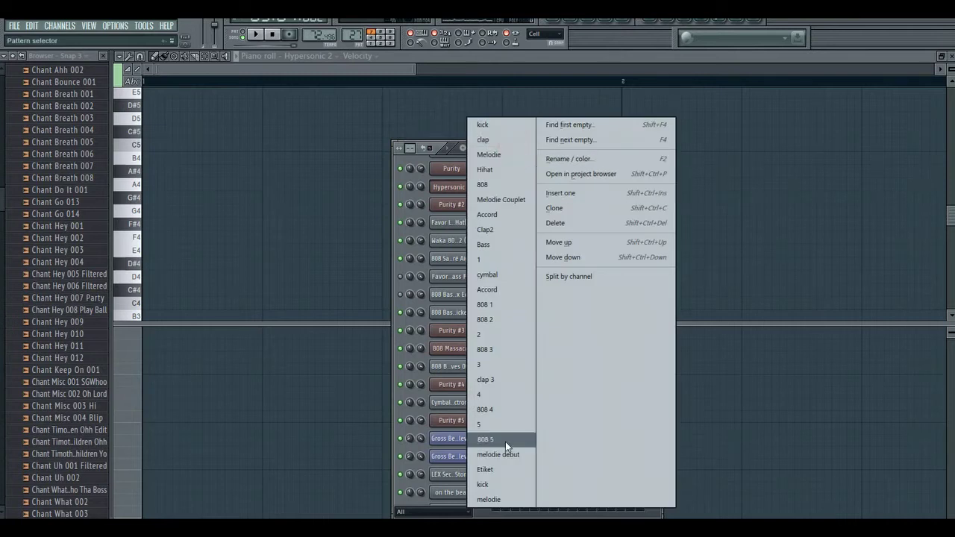
left_click(484, 485)
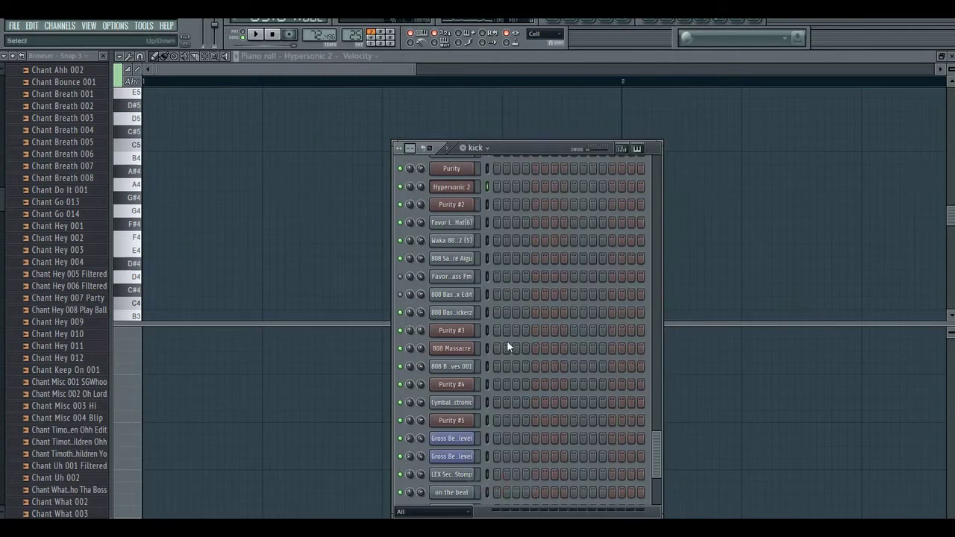
Open the Favor Kick Drum 2 channel in the piano roll and place a C5 note at the start of bar 1.
scroll(660, 267, "up", 5)
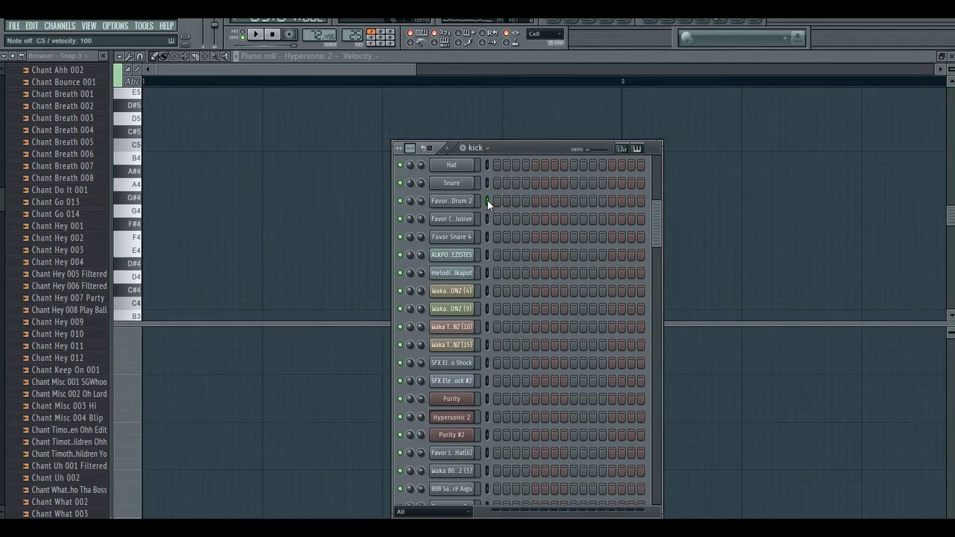
right_click(464, 205)
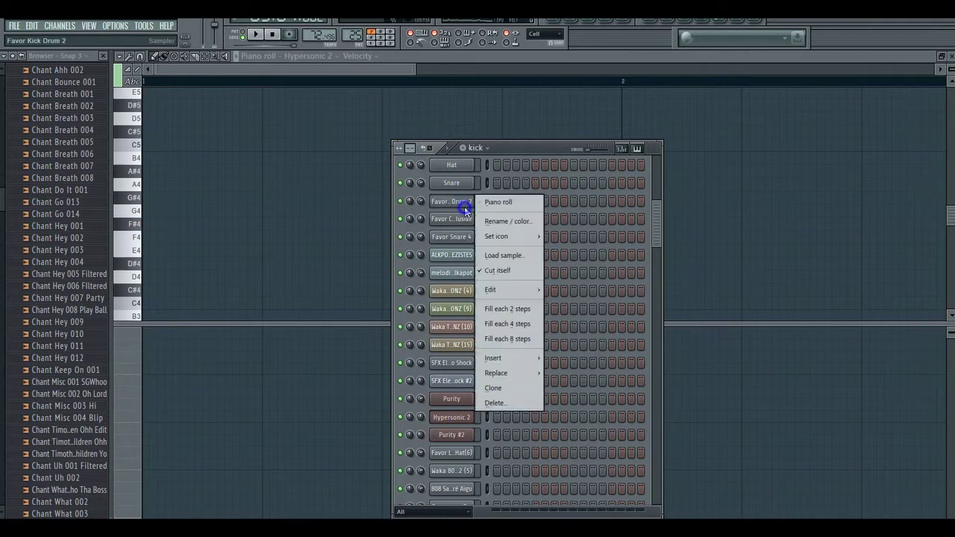
left_click(507, 202)
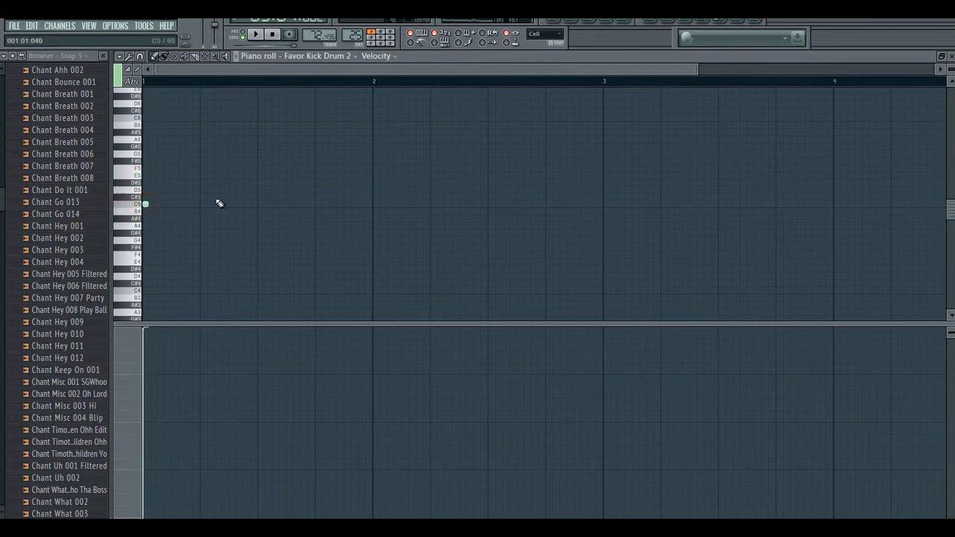
Replace the kick clip at bar 83 of the playlist's Kick track with the new kick pattern and return to its piano roll.
left_click(553, 23)
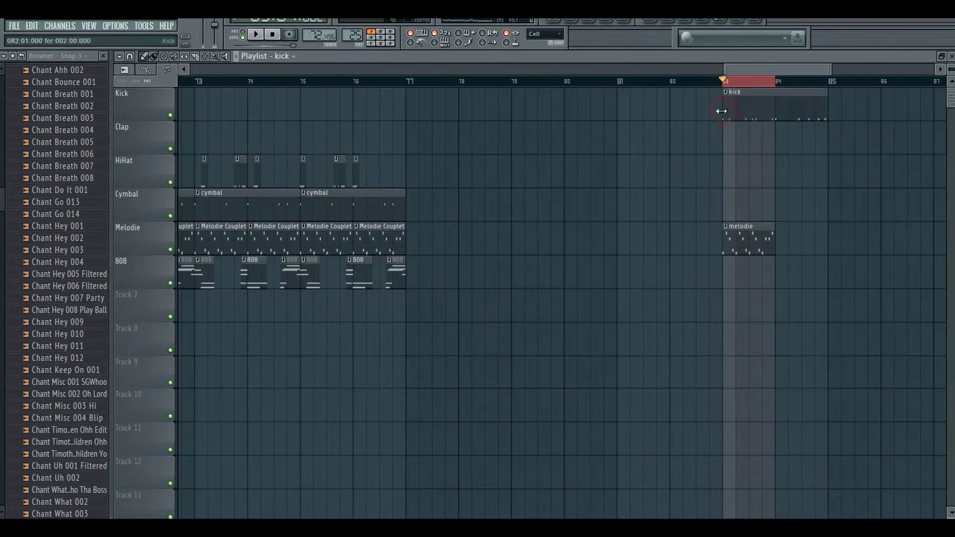
right_click(754, 105)
left_click(297, 59)
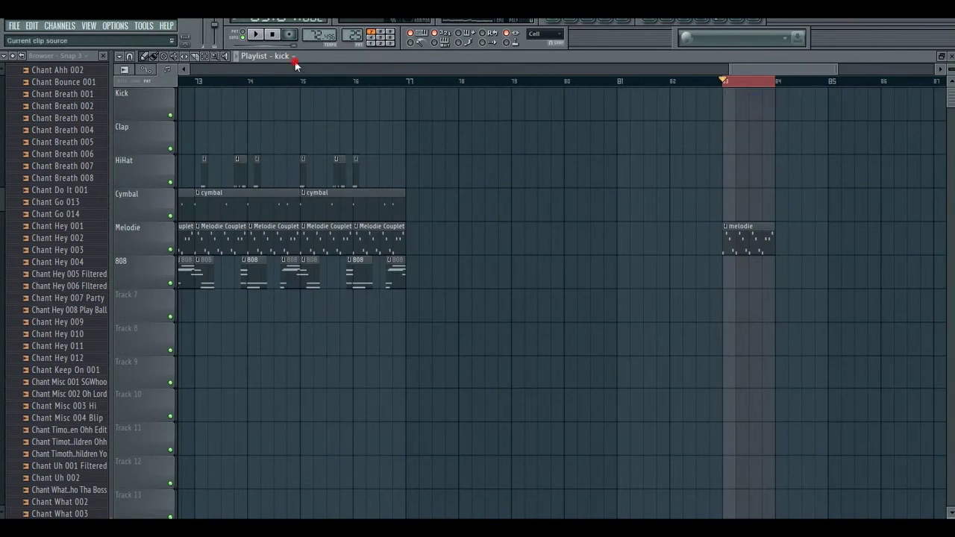
left_click(468, 73)
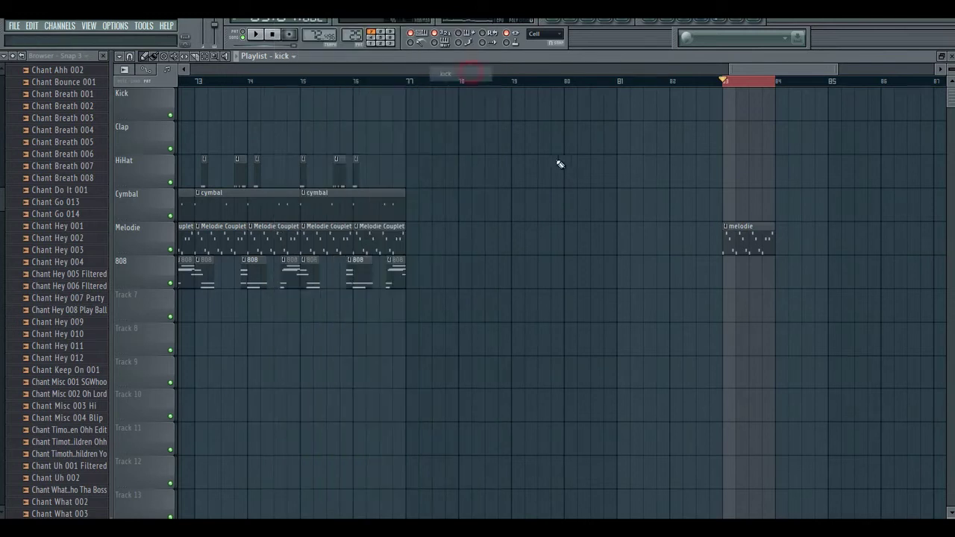
left_click(587, 25)
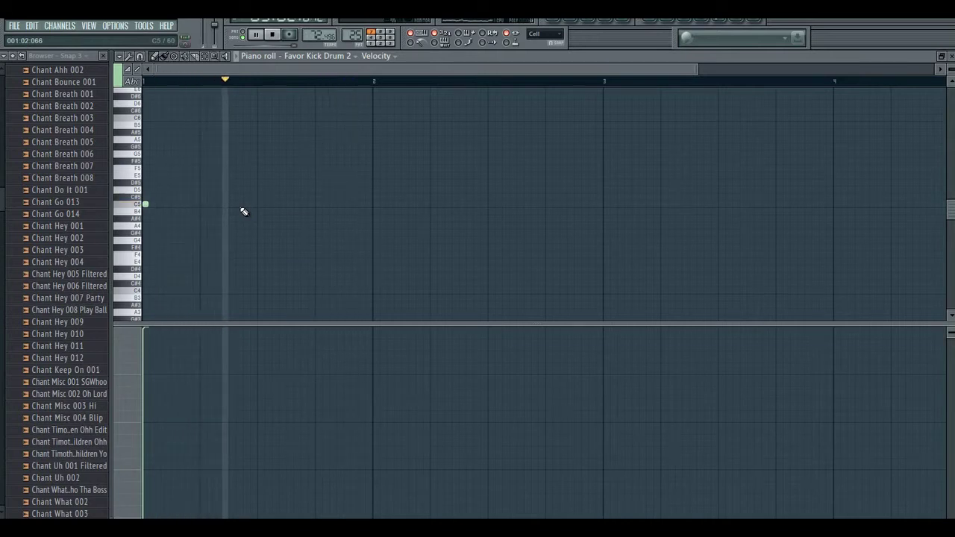
Add a second C5 kick note in beat 1 of bar 1 and shift it to about halfway through the beat.
left_click(183, 208)
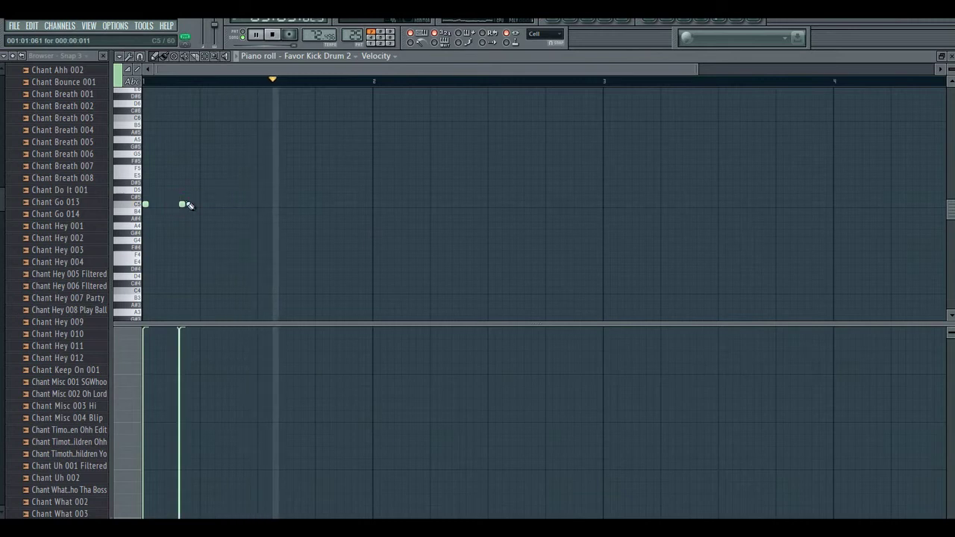
left_click_drag(698, 71, 510, 93)
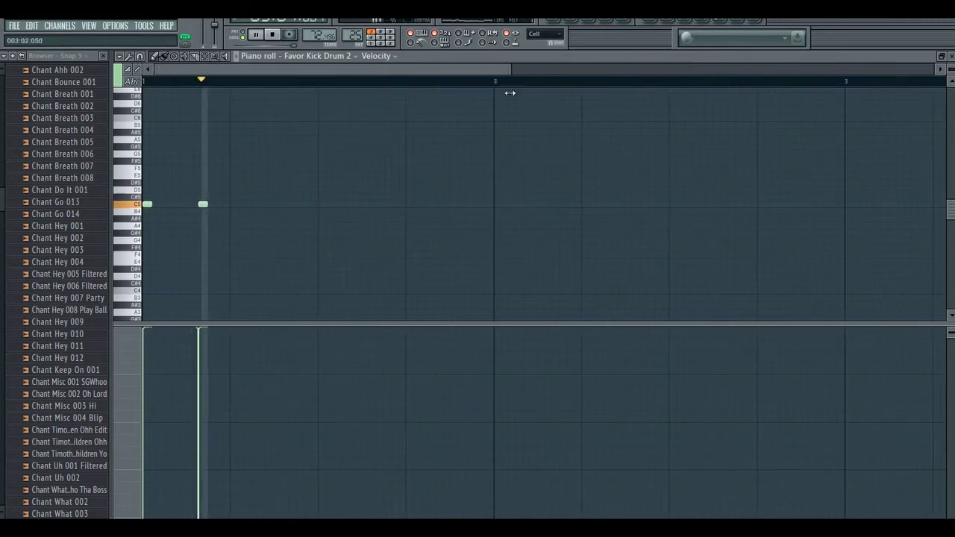
left_click_drag(204, 206, 193, 206)
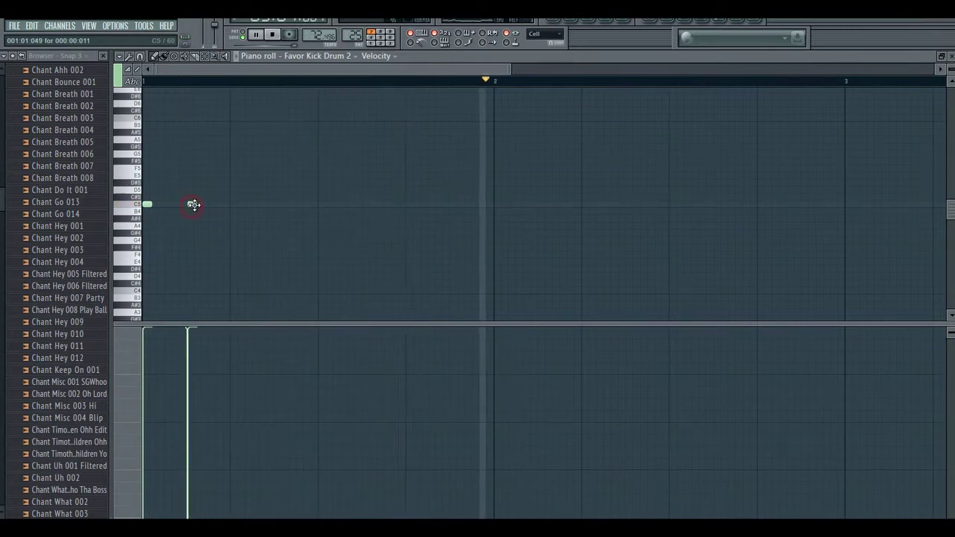
mouse_move(191, 205)
left_mouse_down()
mouse_move(179, 204)
mouse_move(190, 205)
left_mouse_up()
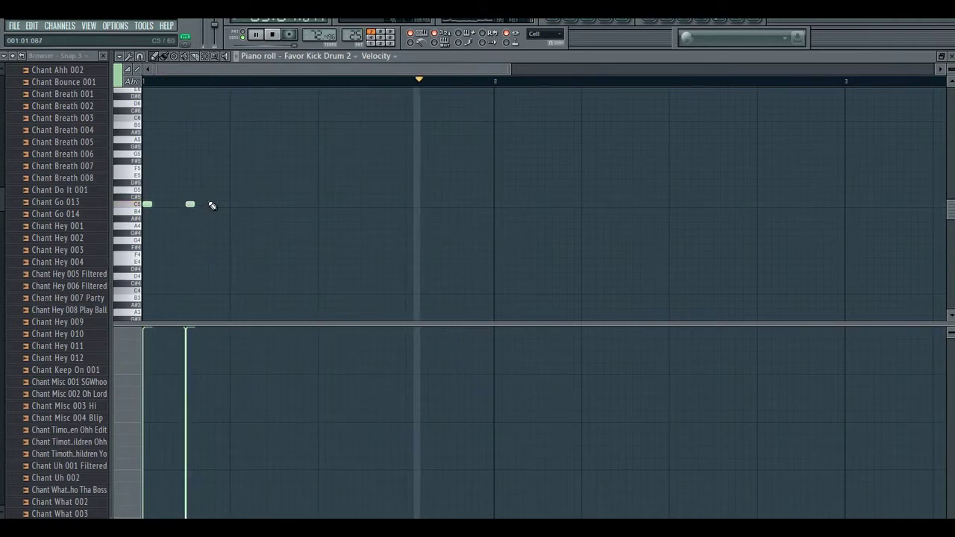
Add a C5 kick note near the end of beat 2 and two more a quarter and halfway through beat 3.
left_click(297, 203)
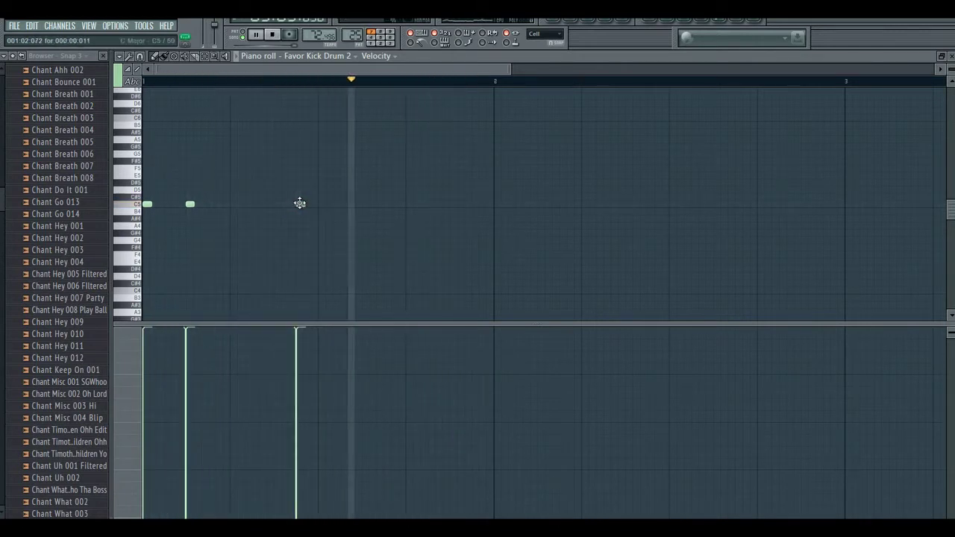
left_click(301, 203)
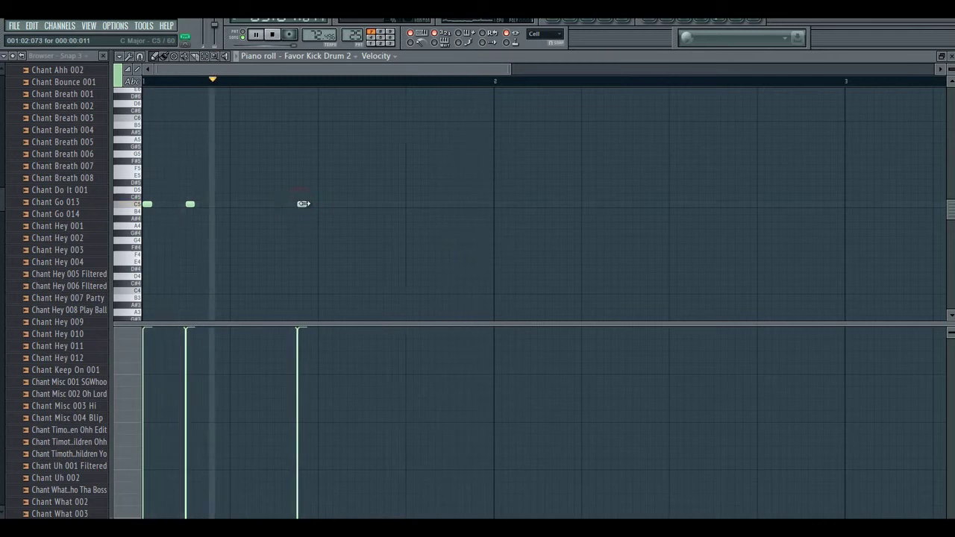
left_click(354, 204)
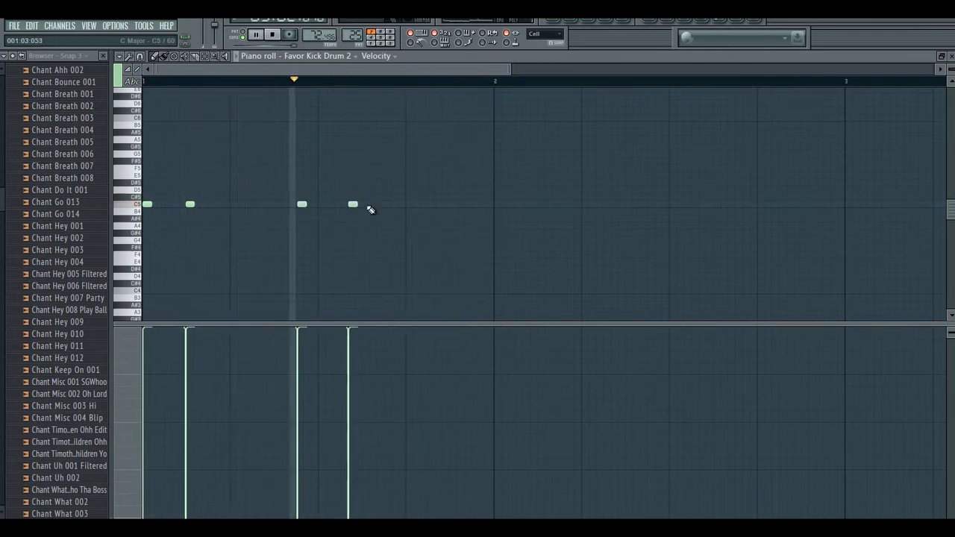
left_click(382, 204)
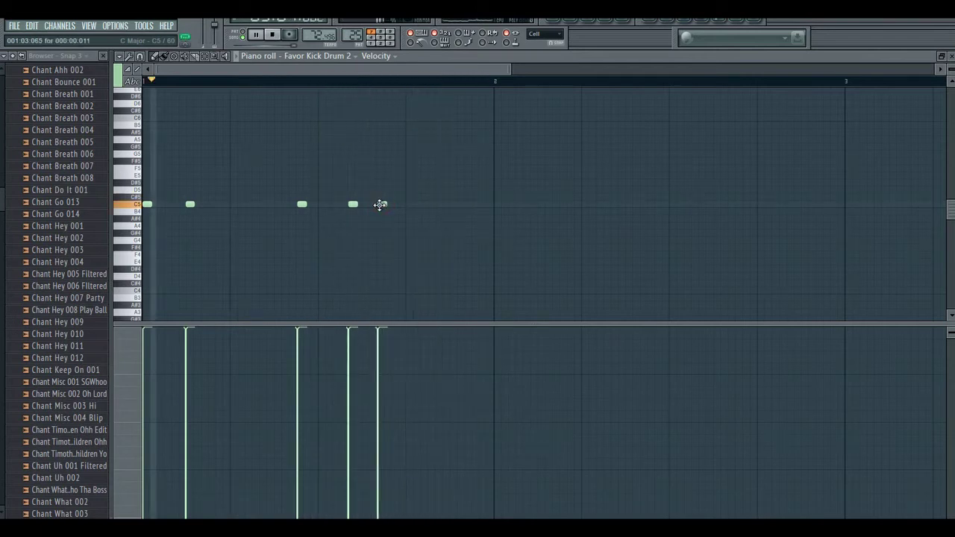
mouse_move(350, 207)
left_mouse_down()
mouse_move(381, 203)
mouse_move(366, 204)
left_mouse_up()
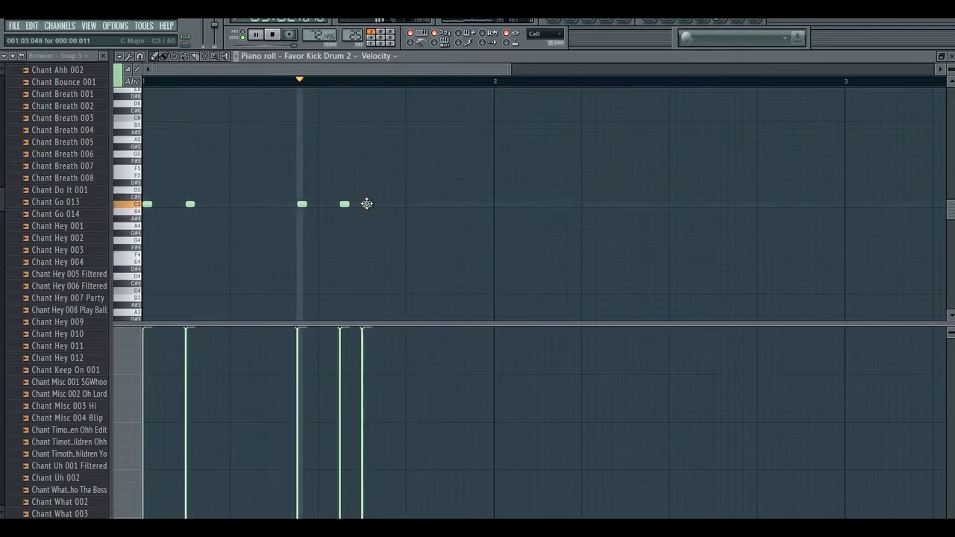
Add C5 kick notes about three quarters through beat 4 of bar 1 and at the start of bar 2.
left_click(404, 202)
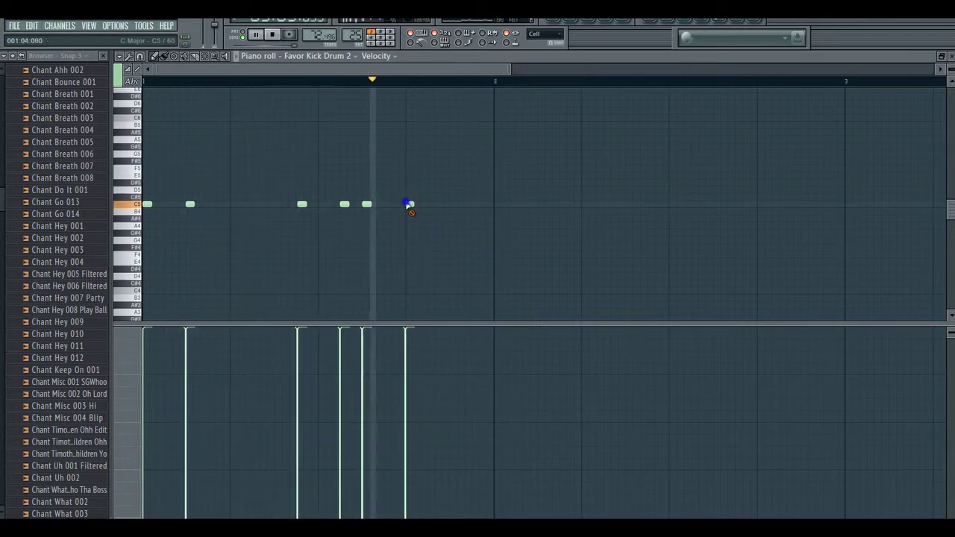
left_click_drag(406, 203, 478, 206)
left_click(495, 203)
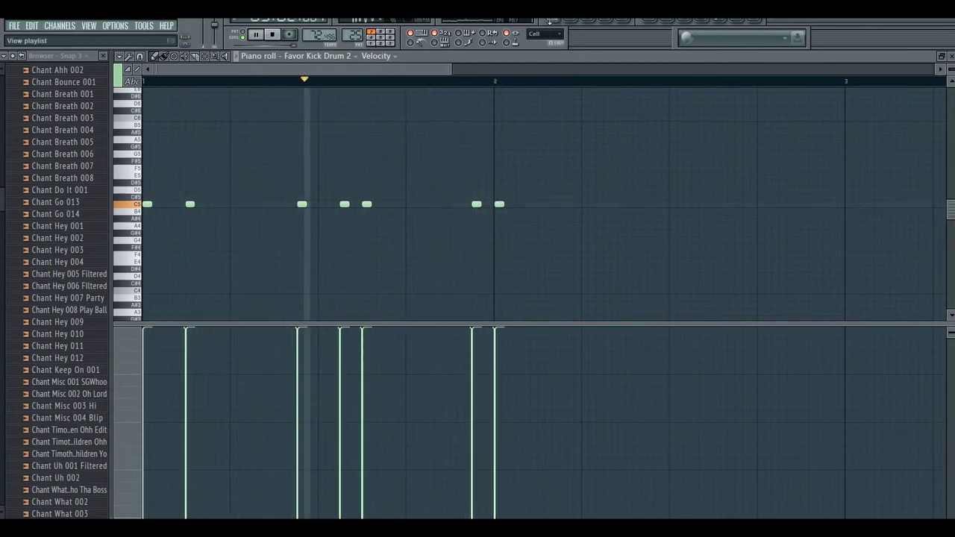
Stop playback and extend the playlist's kick clip and the loop selection to span bars 83 to 85.
left_click(549, 20)
key("space")
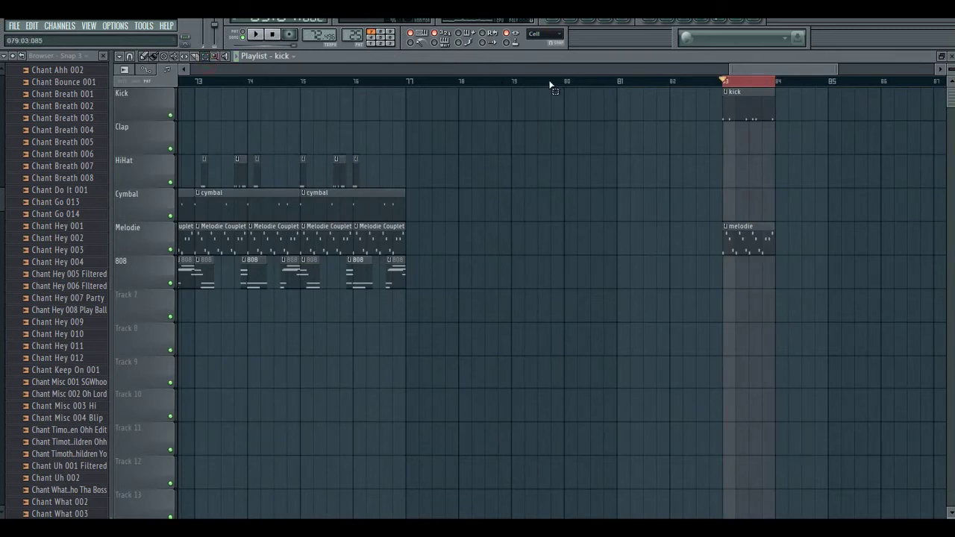
left_click_drag(777, 68, 810, 68)
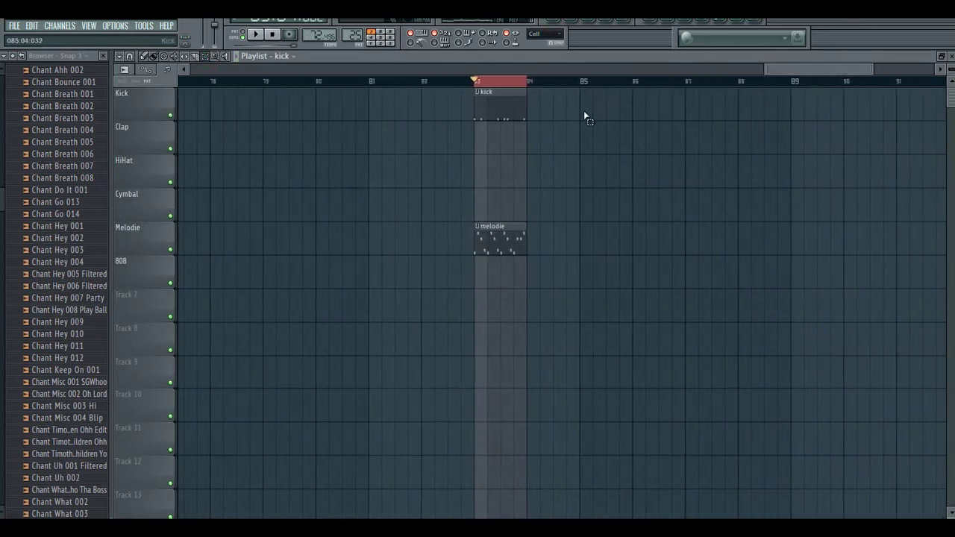
left_click_drag(579, 91, 498, 93)
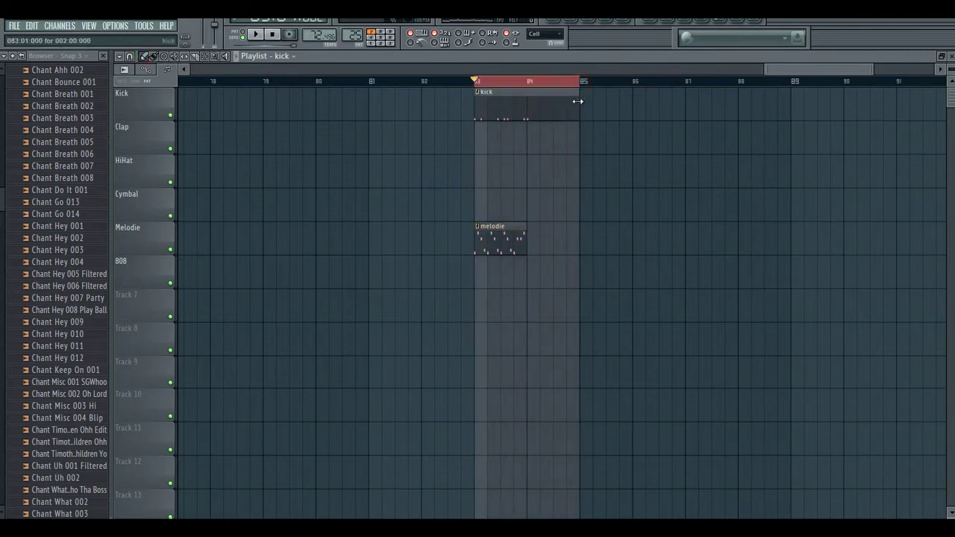
Switch from the melodie pattern back to the latest kick pattern and nudge its second kick note slightly earlier in the piano roll.
left_click(585, 22)
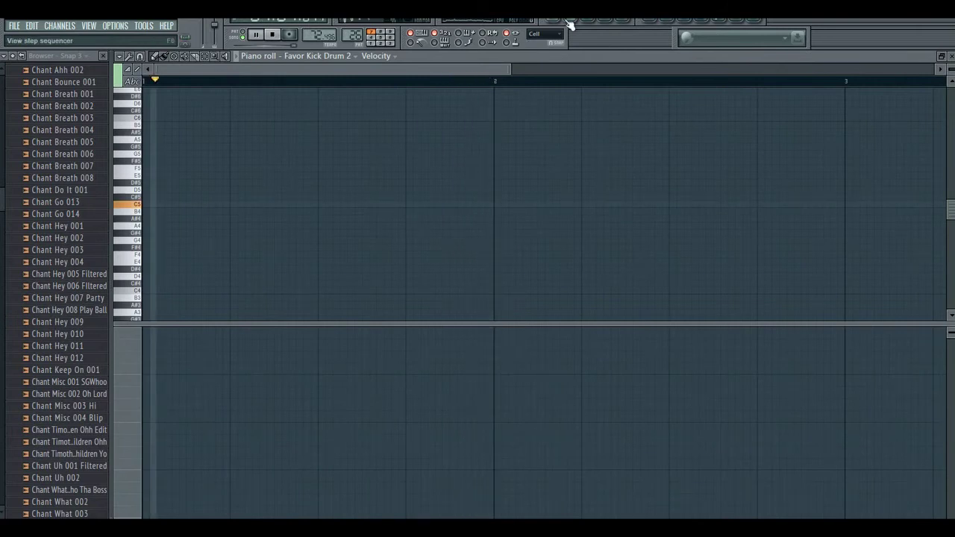
left_click(567, 23)
left_click(481, 147)
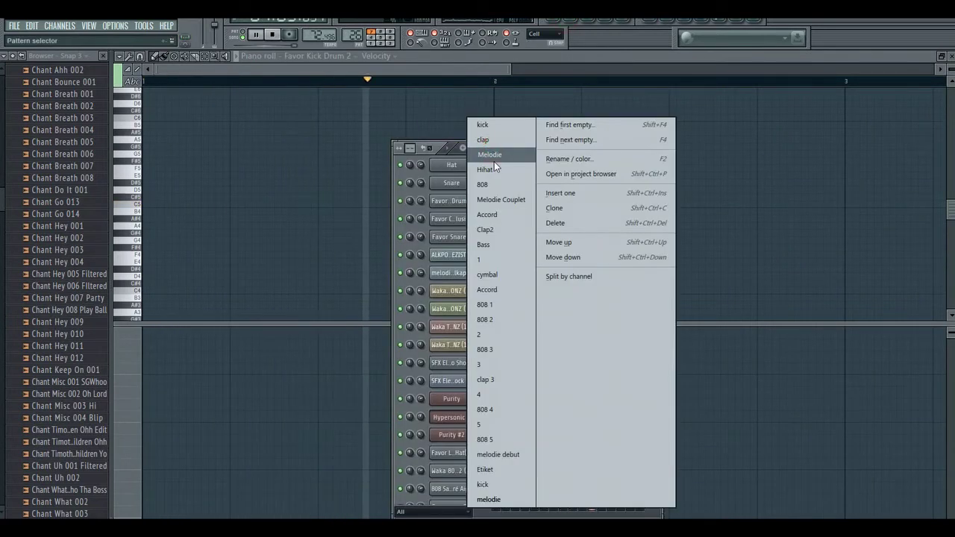
left_click(521, 484)
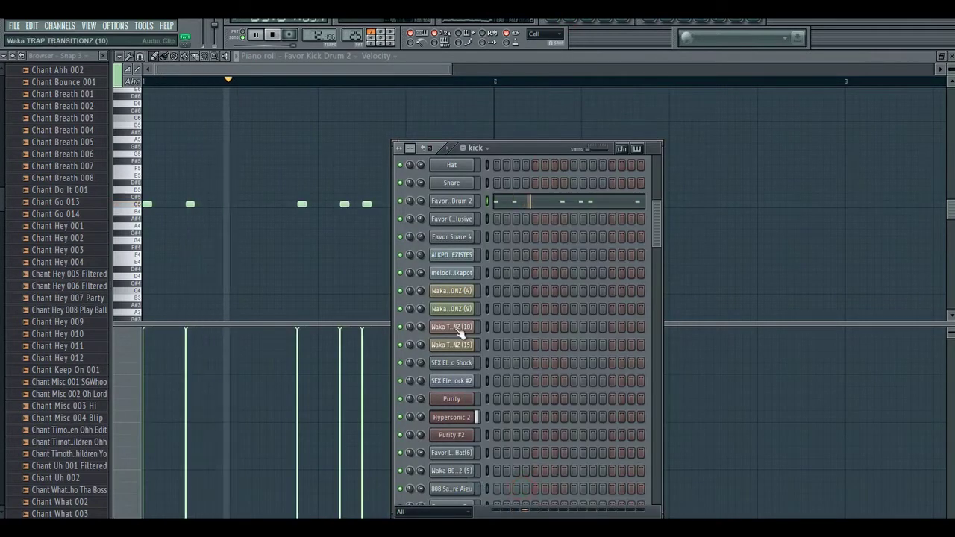
left_click(355, 71)
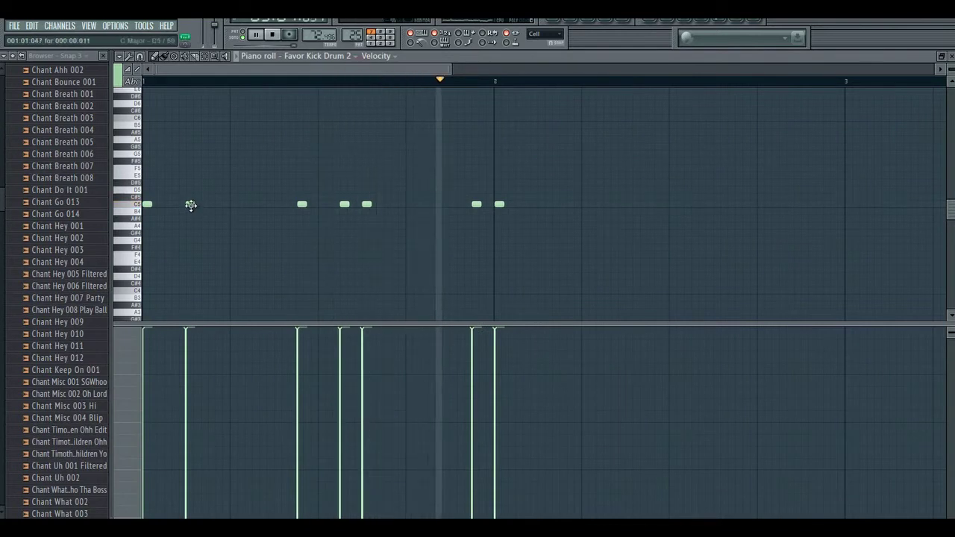
left_click(189, 203)
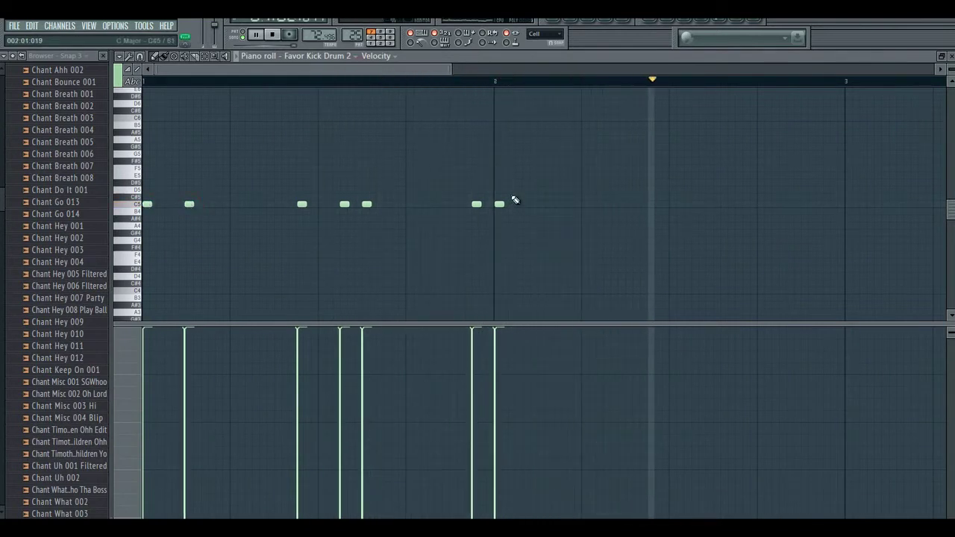
Add a C5 kick note in beat 2 of bar 2 and shift it to about halfway through the beat.
left_click(636, 203)
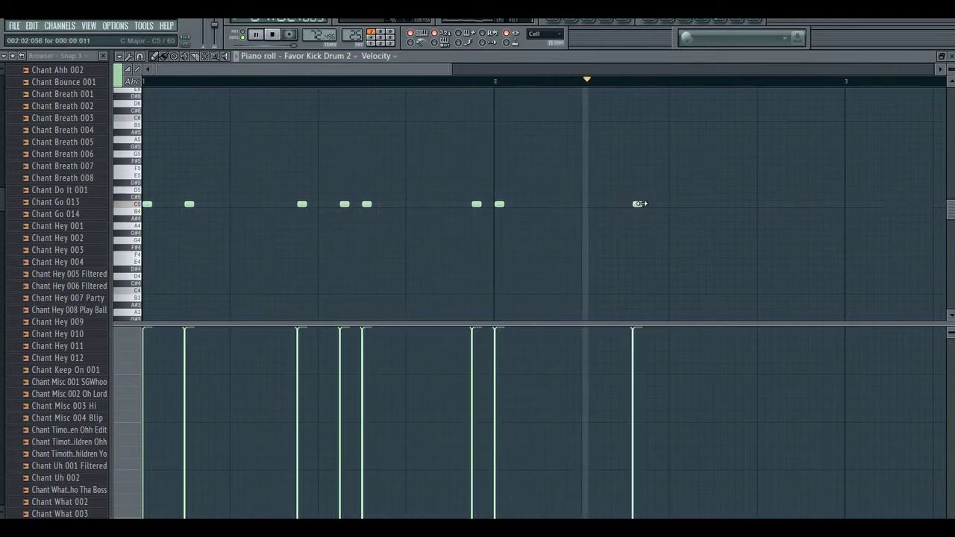
left_click_drag(638, 204, 631, 202)
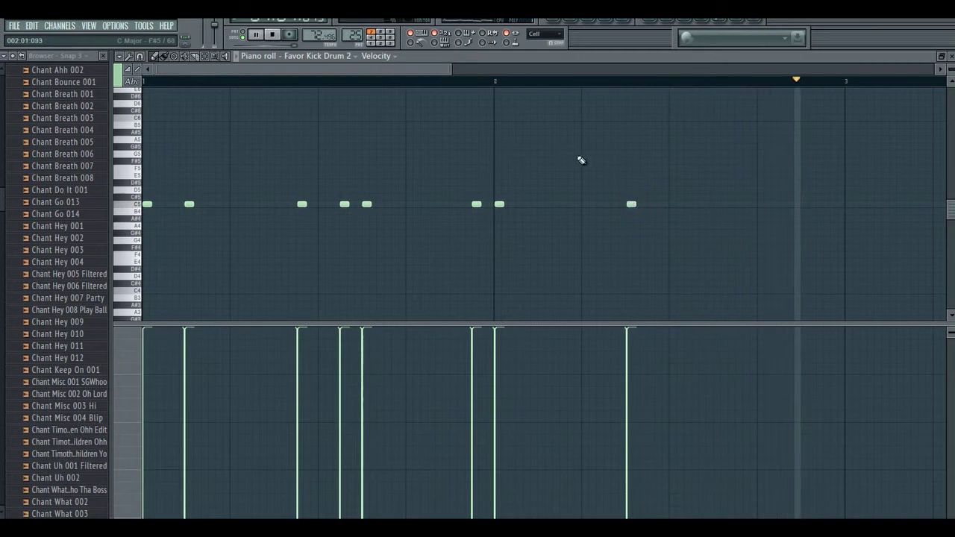
left_click(473, 79)
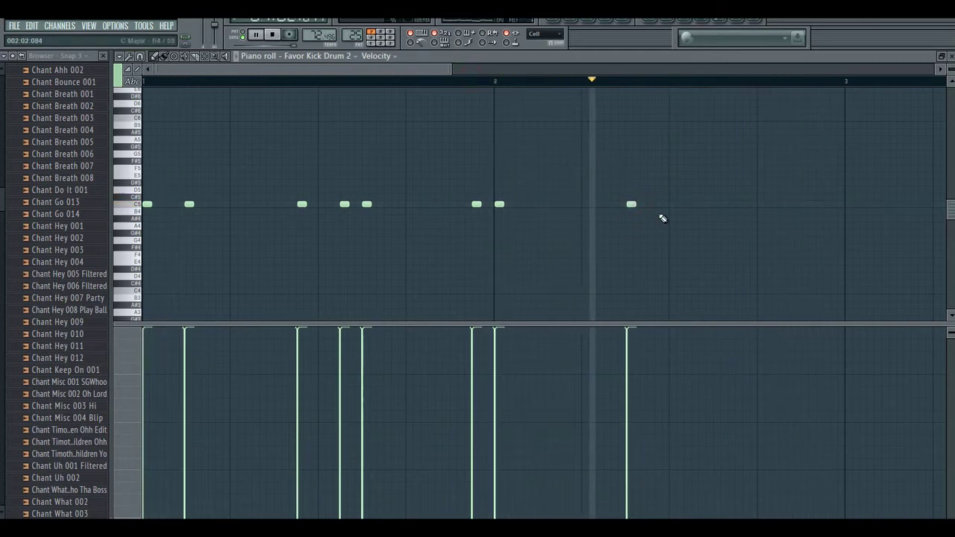
Shift bar 2's beat 2 kick note to about three quarters through the beat and add a C5 kick note near the middle of beat 3.
mouse_move(638, 205)
left_mouse_down()
mouse_move(622, 202)
mouse_move(654, 203)
left_mouse_up()
key("space")
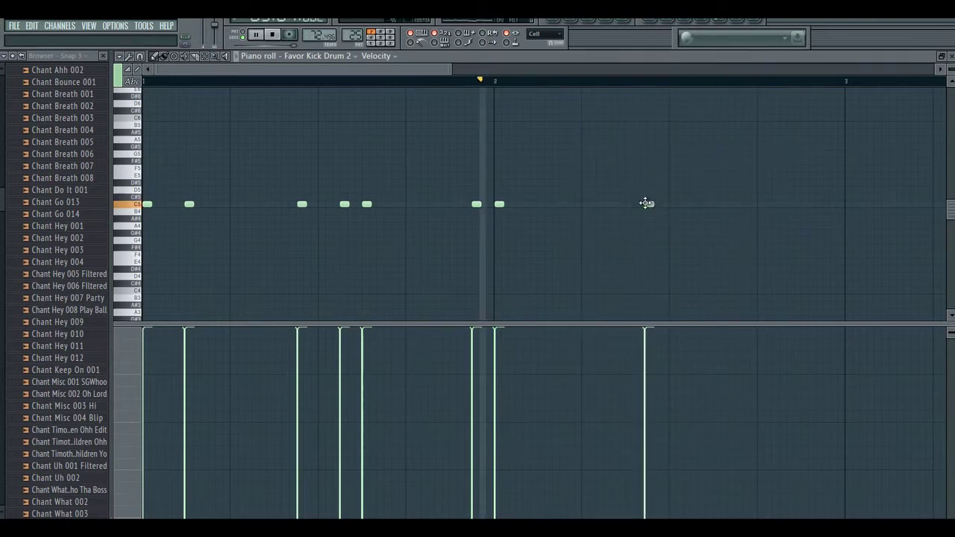
left_click(721, 204)
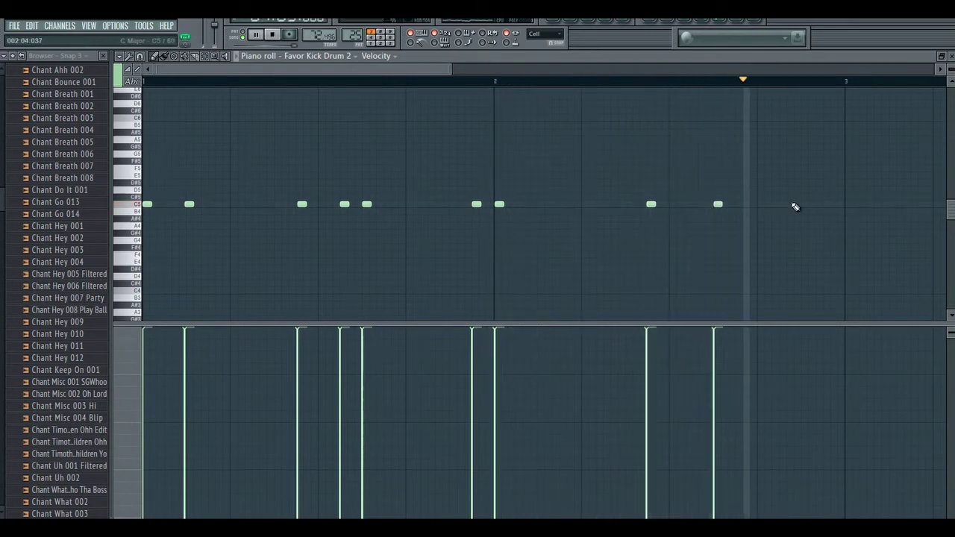
left_click_drag(717, 204, 711, 204)
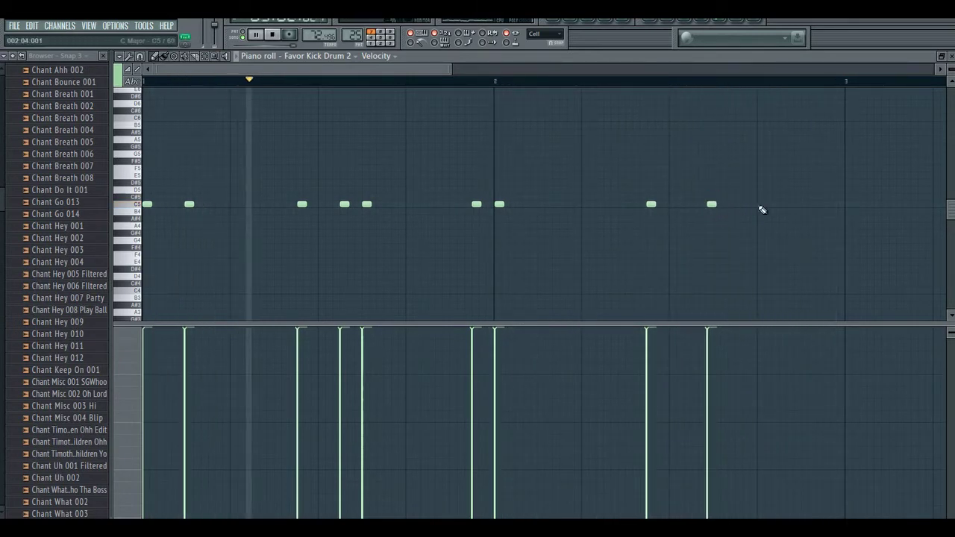
Add a C5 kick note about a quarter through beat 4 of bar 2 and shift the beat 3 kick to mid-beat.
left_click(793, 205)
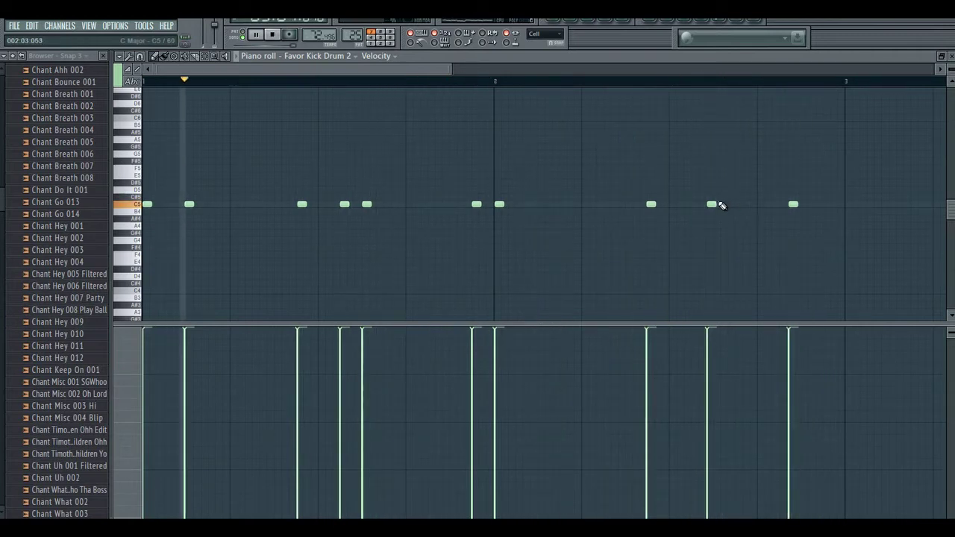
left_click_drag(713, 204, 718, 205)
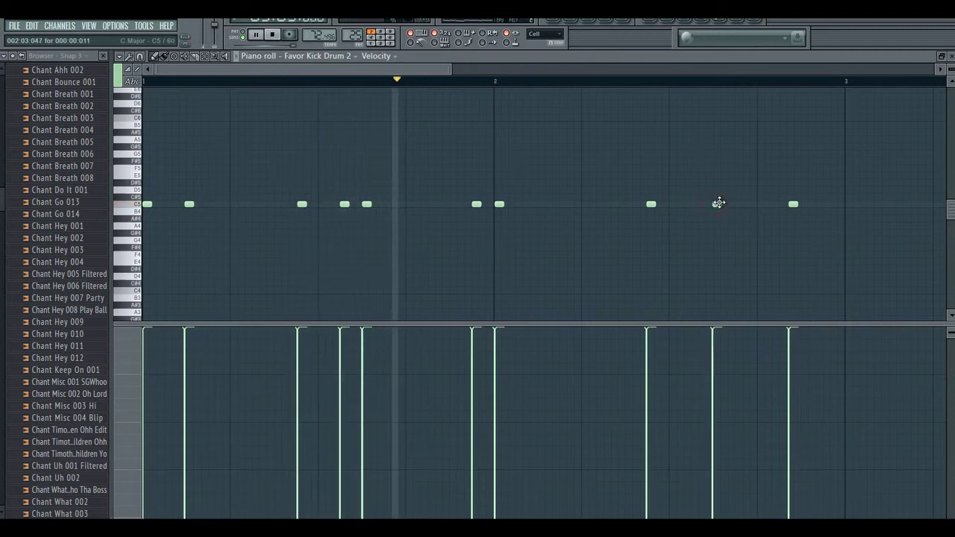
left_click_drag(794, 205, 773, 203)
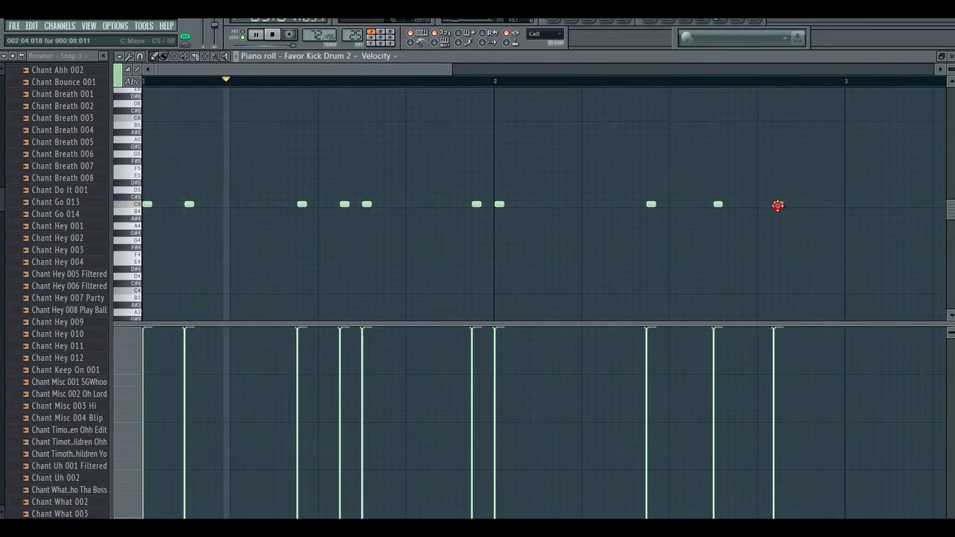
left_click_drag(780, 204, 782, 204)
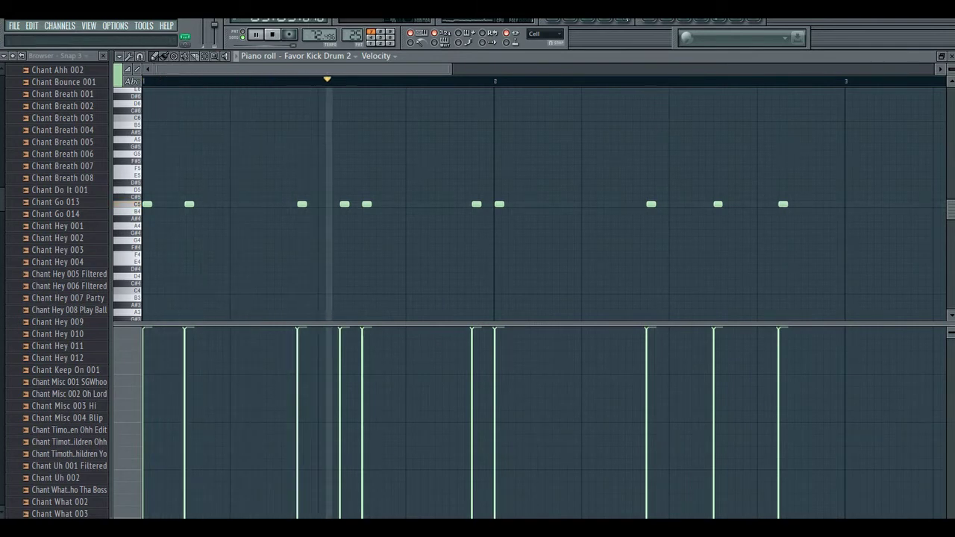
Stop playback and create a new empty pattern named Clap.
left_click(570, 22)
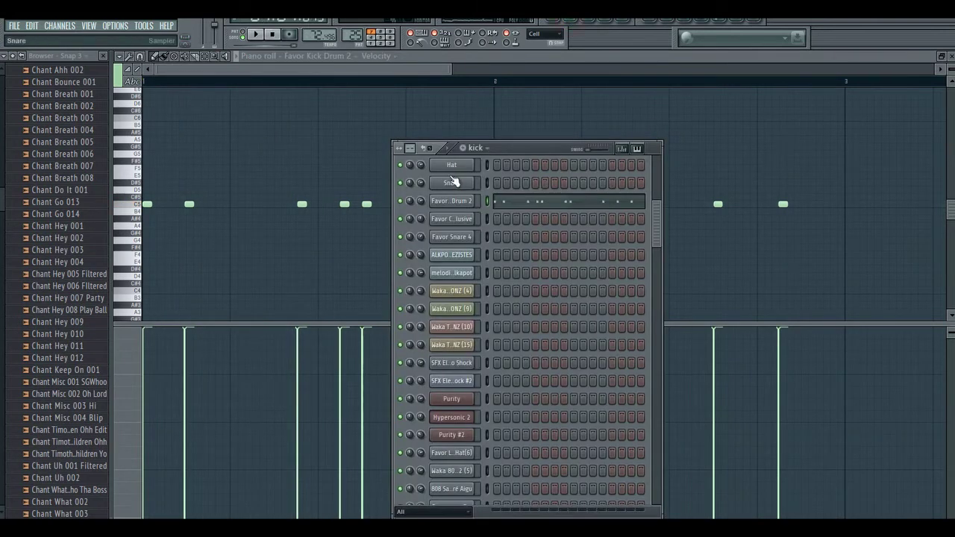
left_click(463, 149)
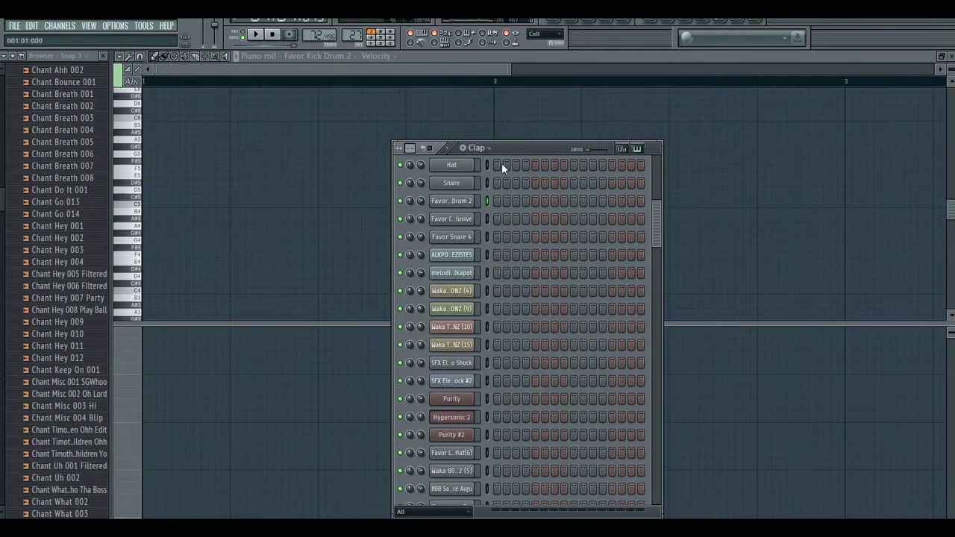
Play the existing lowercase clap pattern and examine its Favor Snare 4 note placement in the piano roll.
left_click(479, 148)
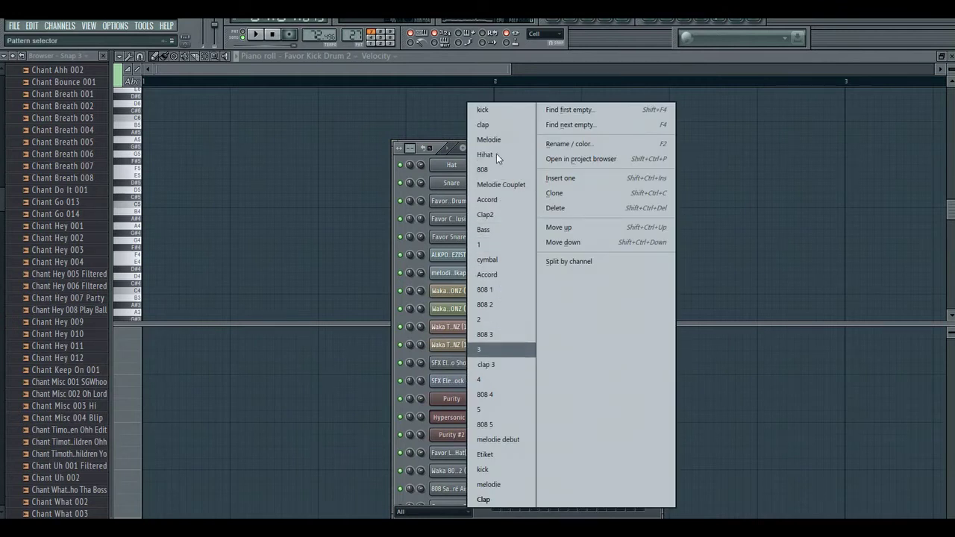
left_click(497, 125)
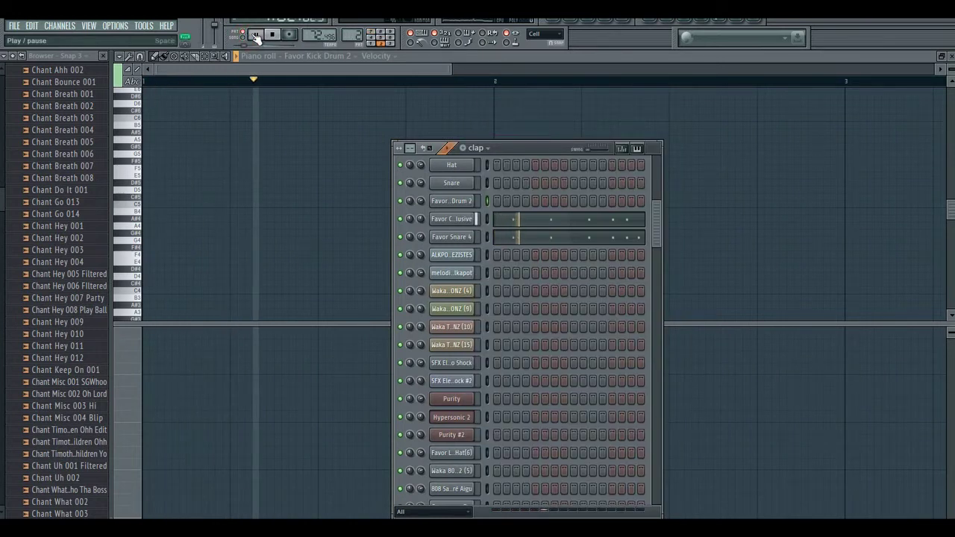
left_click(550, 230)
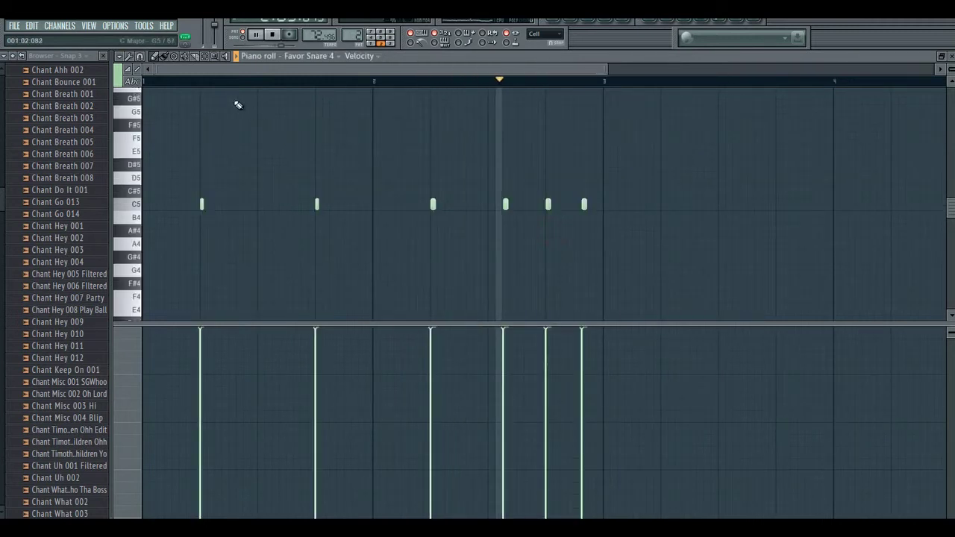
left_click(134, 203)
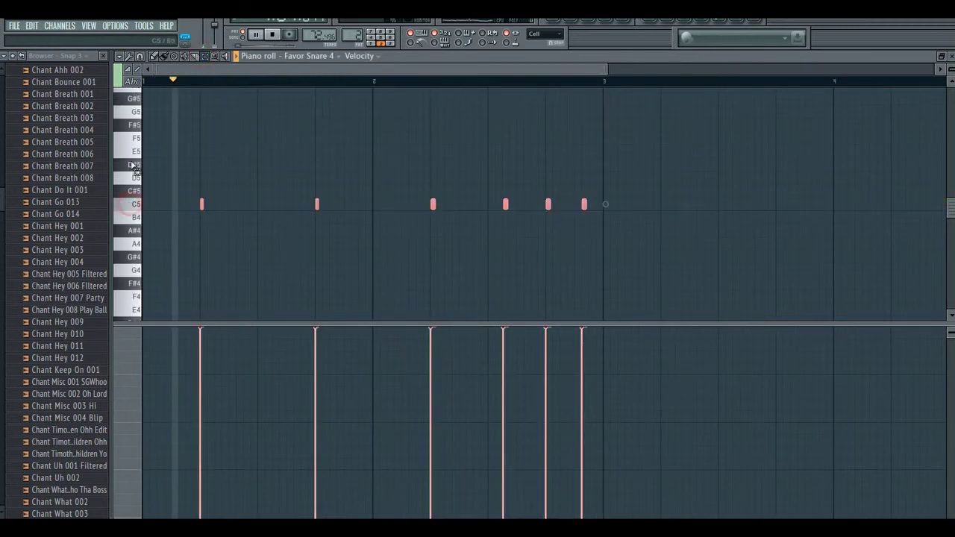
left_click(153, 57)
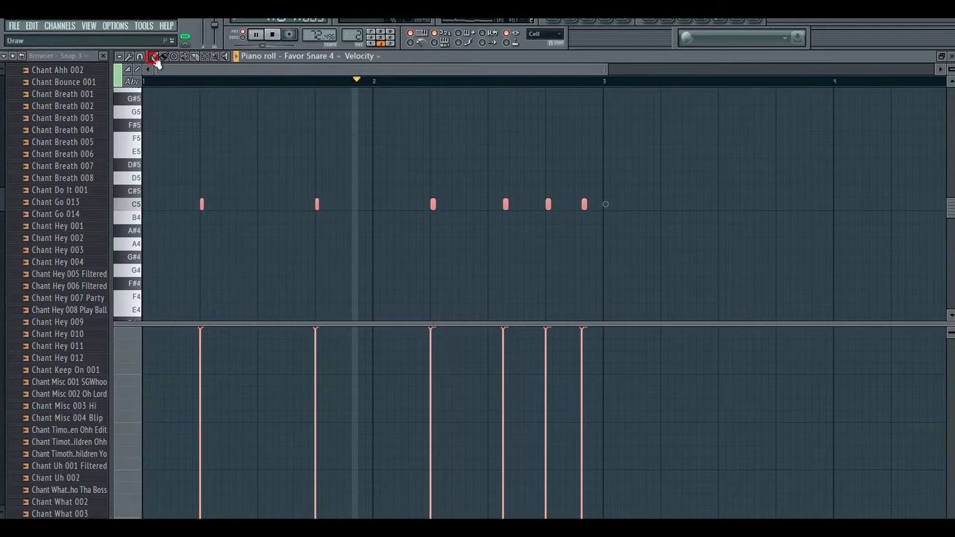
Switch back to the new Clap pattern and place its clip at bar 83 on the playlist's HiHat track.
left_click(573, 22)
left_click(488, 149)
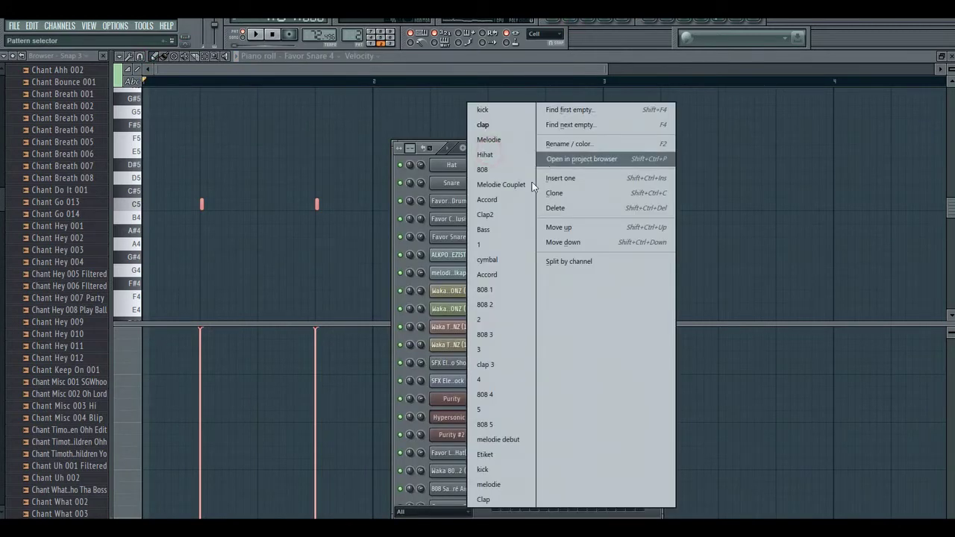
left_click(484, 499)
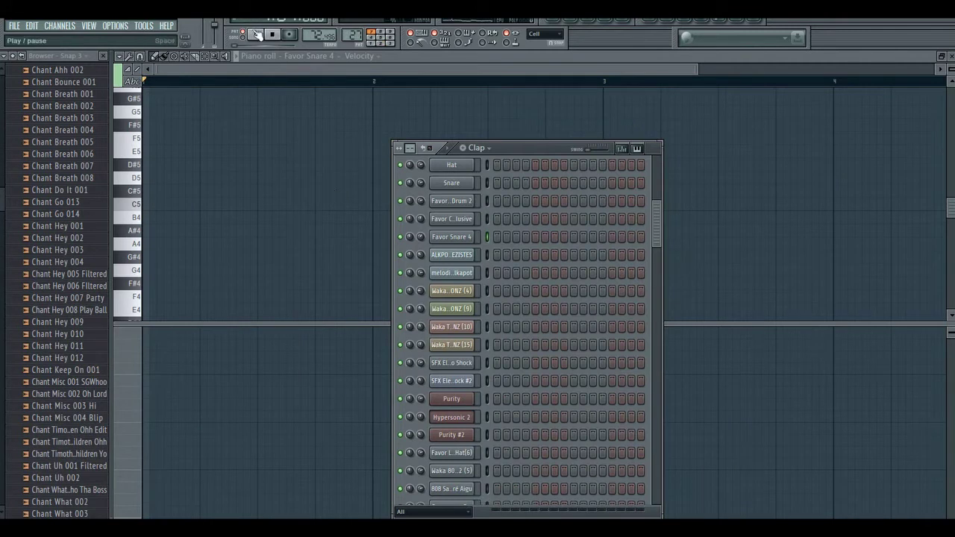
left_click(556, 23)
key("space")
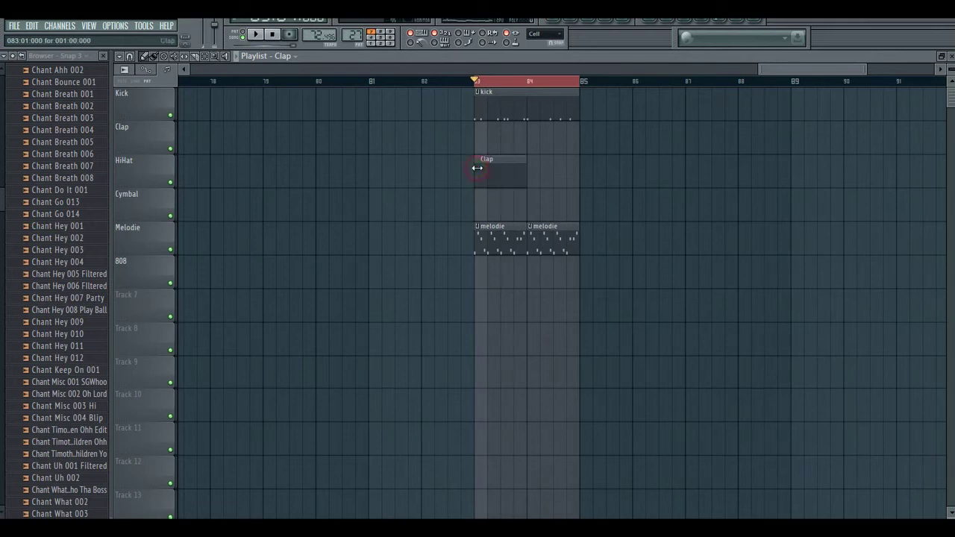
Open the Favor Snare 4 channel's piano roll in the new Clap pattern with playback running.
left_click(574, 24)
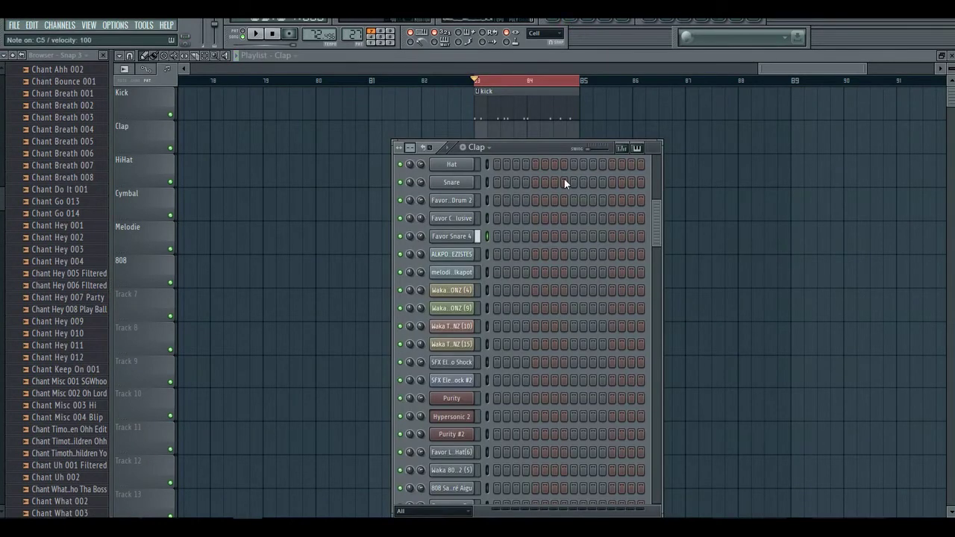
key("space")
right_click(451, 242)
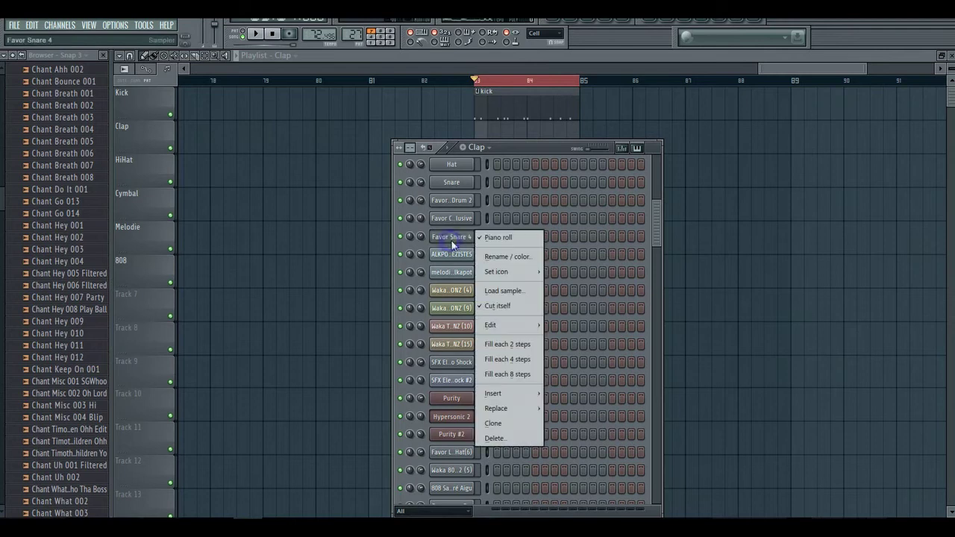
left_click(585, 26)
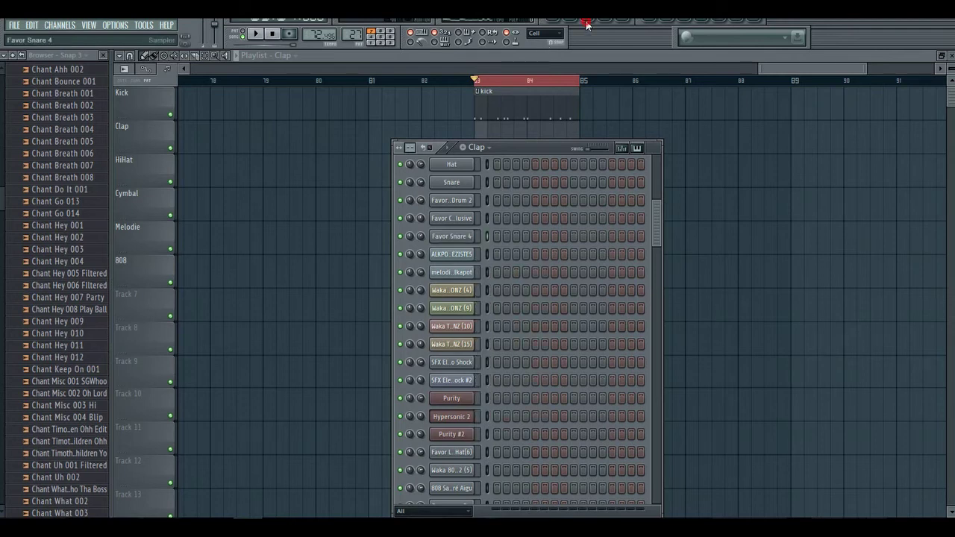
left_click(588, 25)
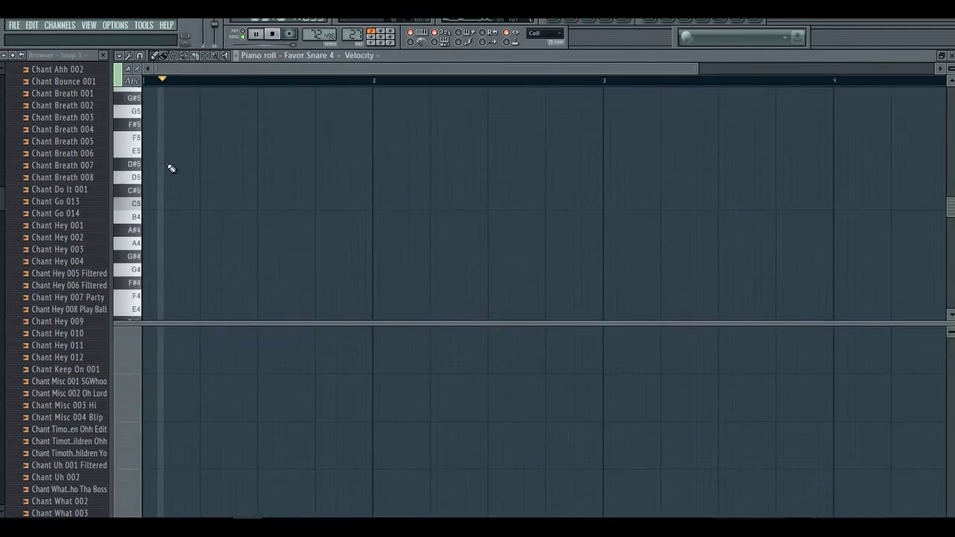
Add C5 snare notes on beats 2 and 4 of both bars 1 and 2.
left_click(202, 204)
double_click(203, 203)
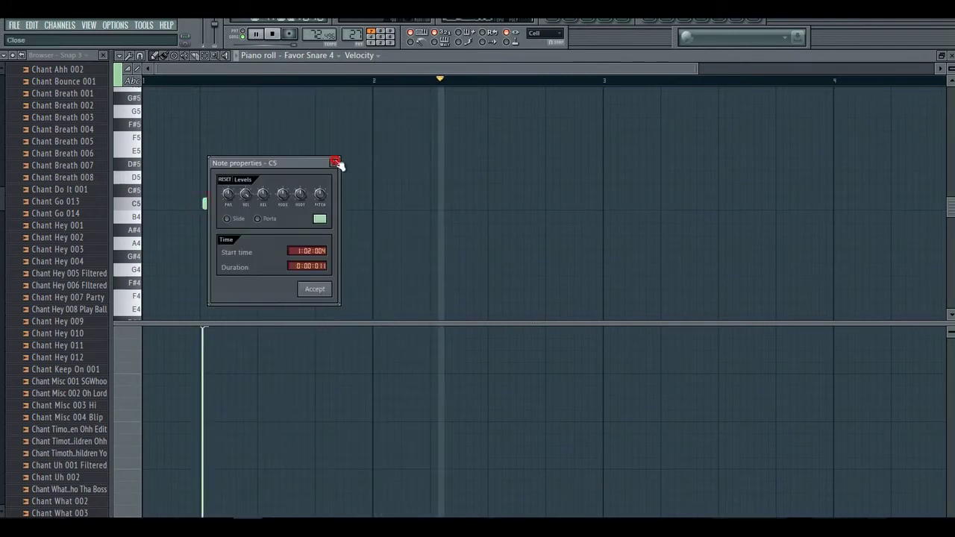
left_click(336, 162)
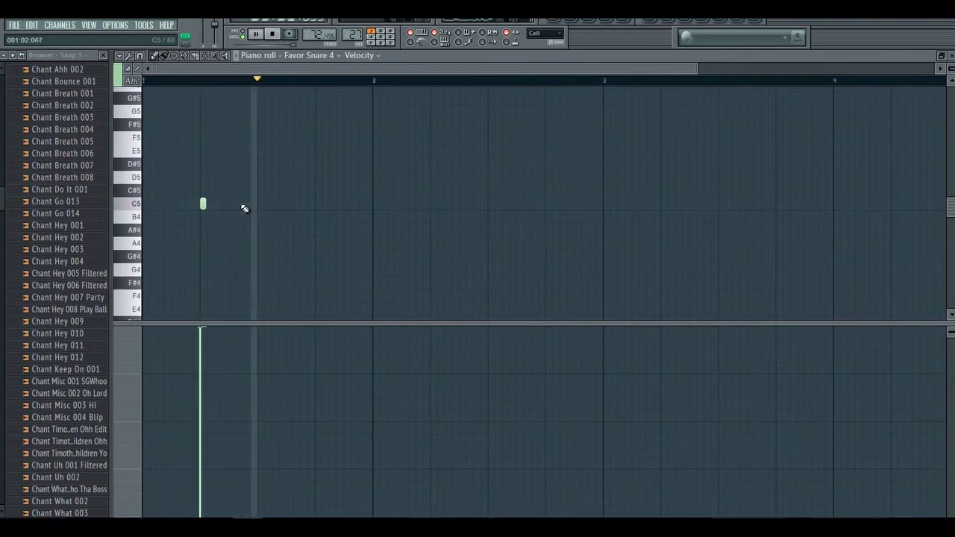
left_click(319, 204)
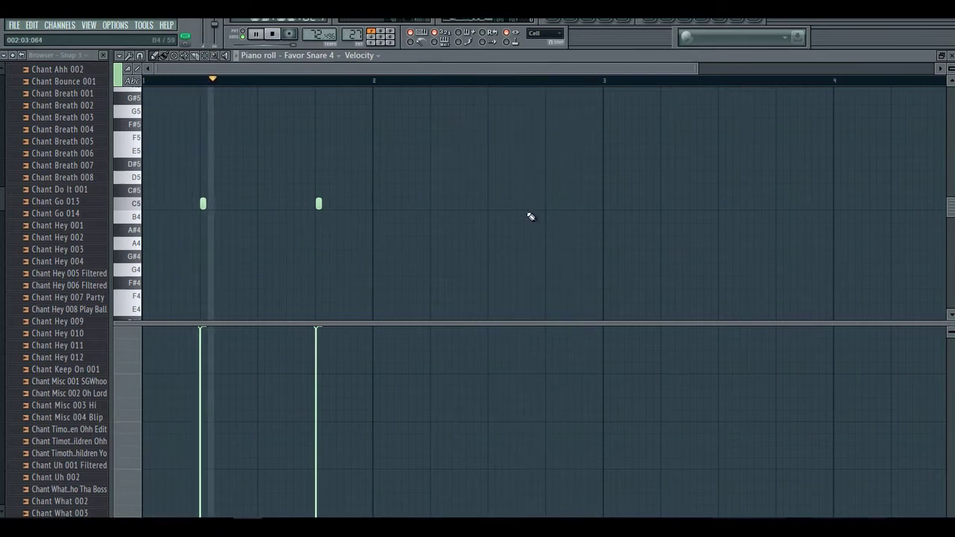
left_click(433, 203)
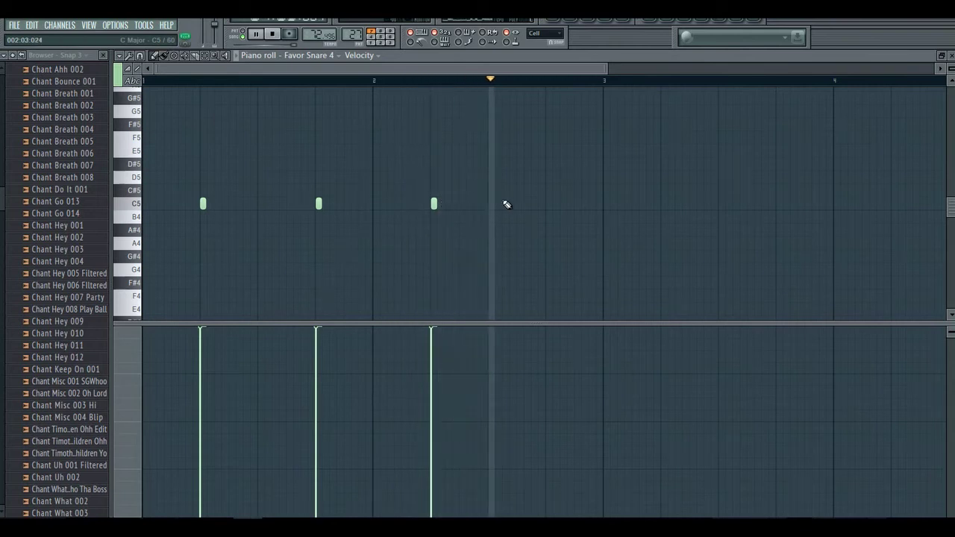
left_click(548, 204)
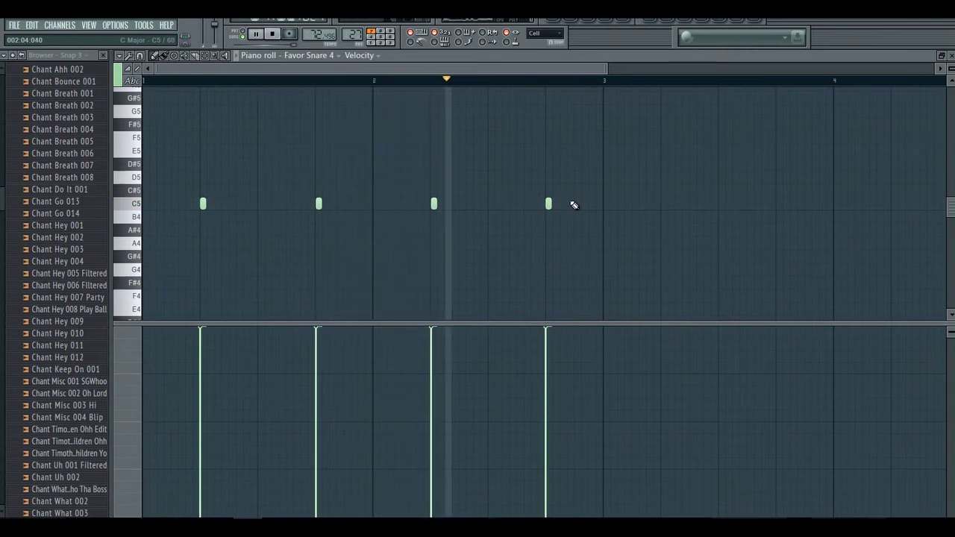
Add C5 snare notes about a quarter through beat 3 and three quarters through beat 4 of bar 2.
left_click(579, 202)
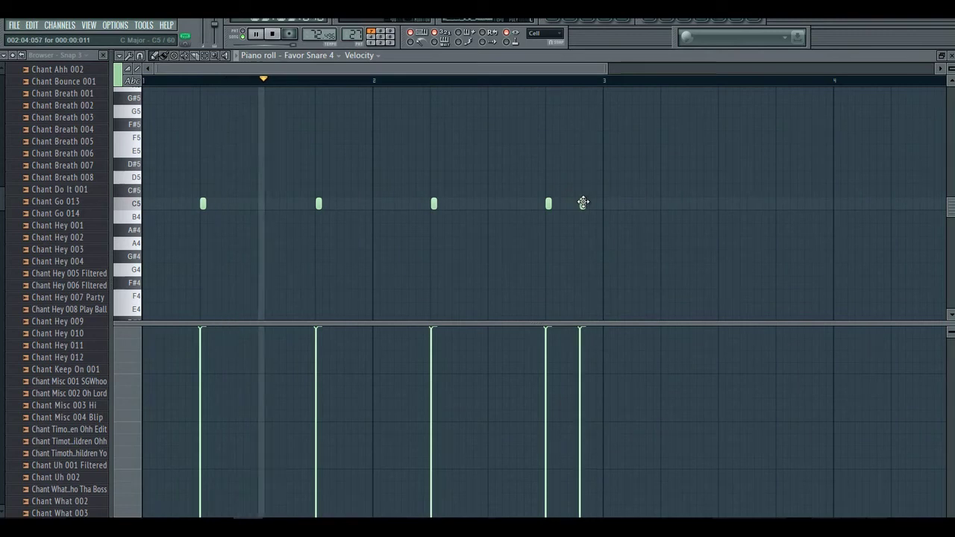
left_click_drag(582, 202, 585, 202)
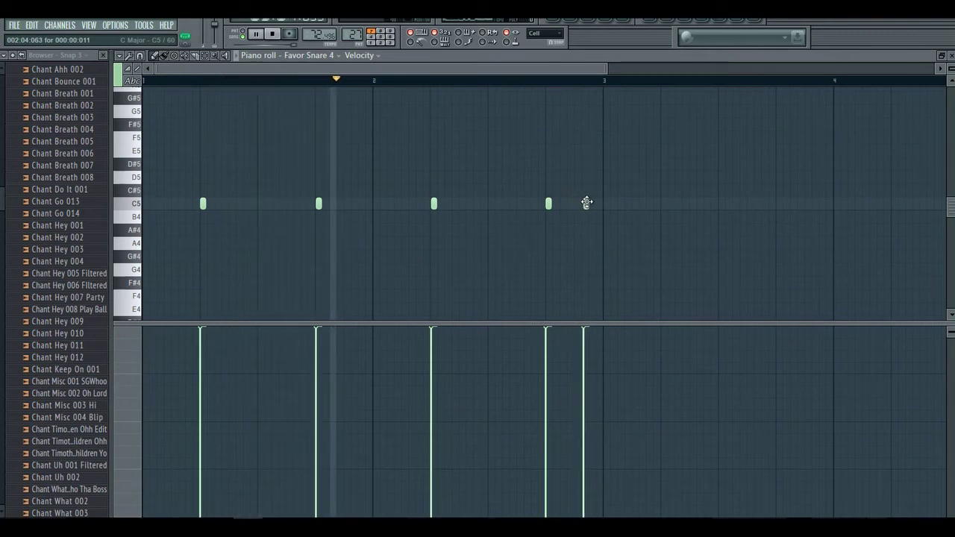
left_click(525, 203)
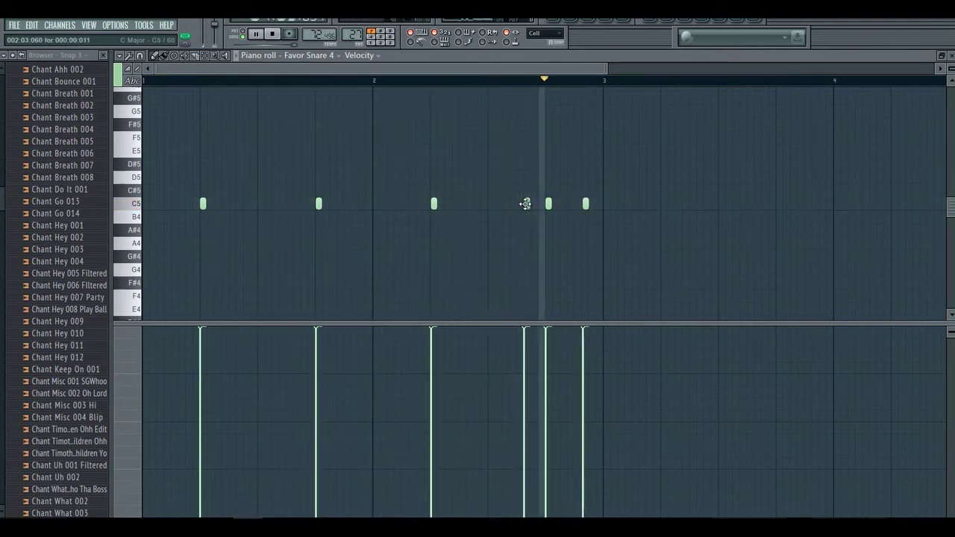
right_click(525, 203)
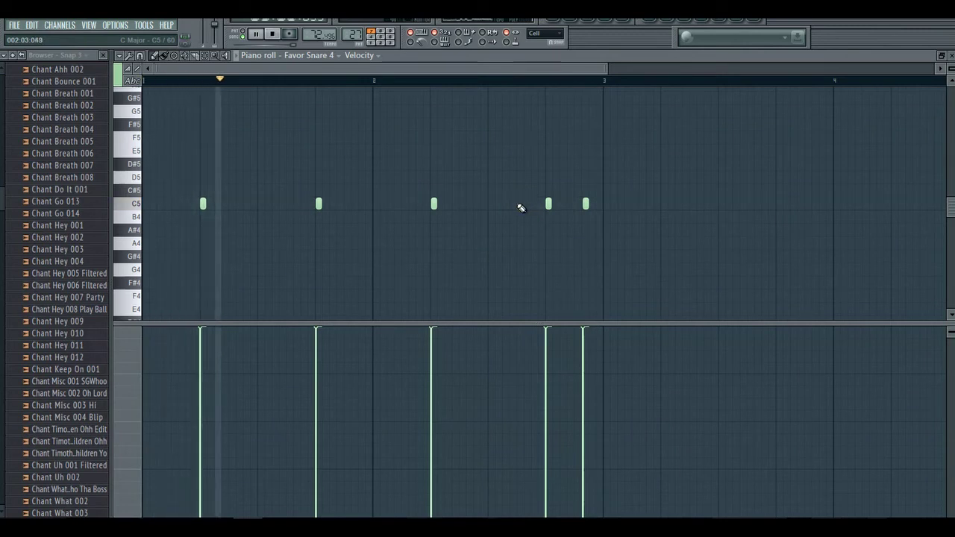
left_click(503, 203)
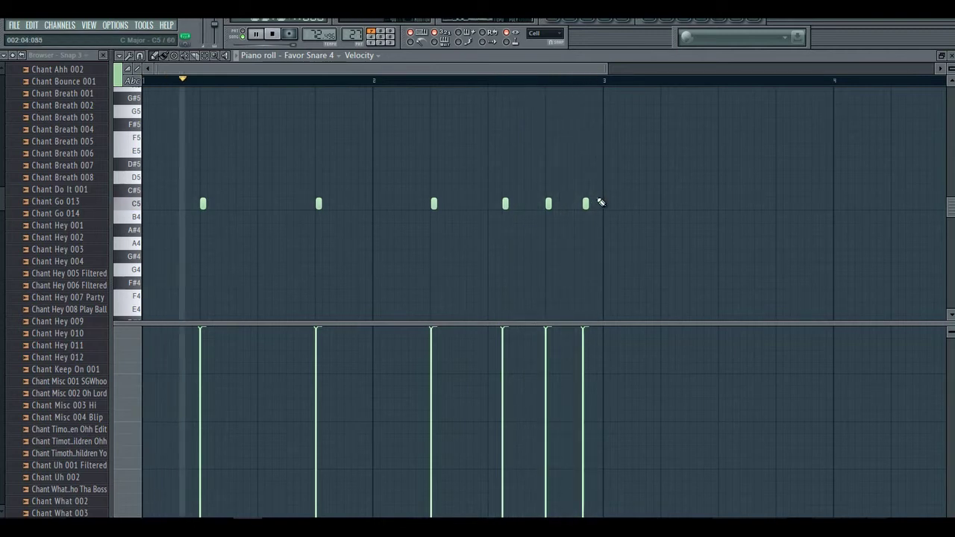
left_click_drag(586, 202, 592, 201)
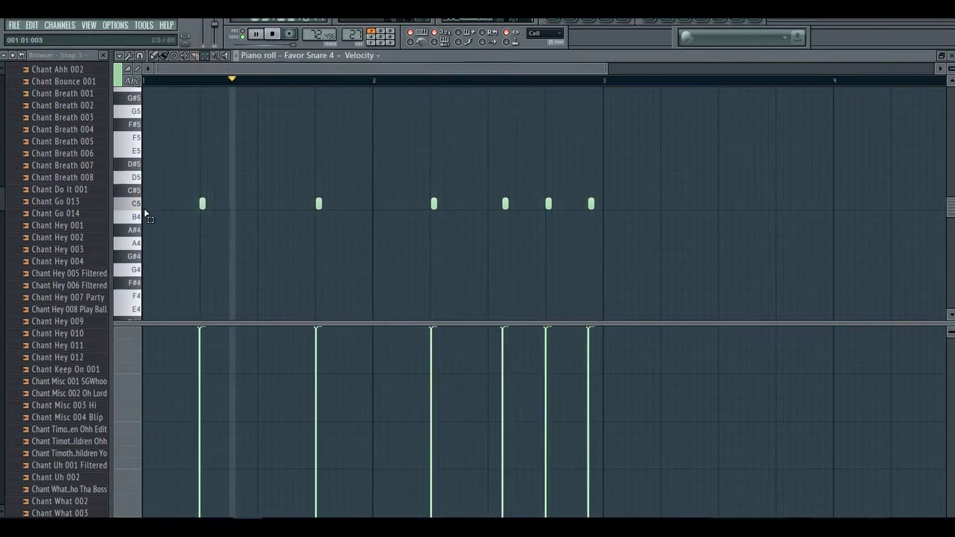
Stop playback and copy all the Favor Snare 4 notes.
key("space")
key("ctrl+a")
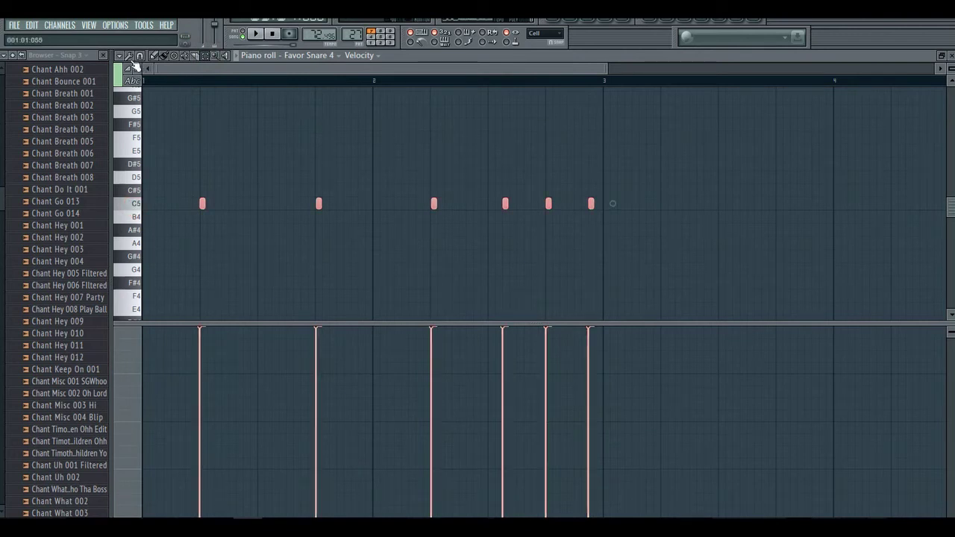
left_click(120, 57)
mouse_move(136, 88)
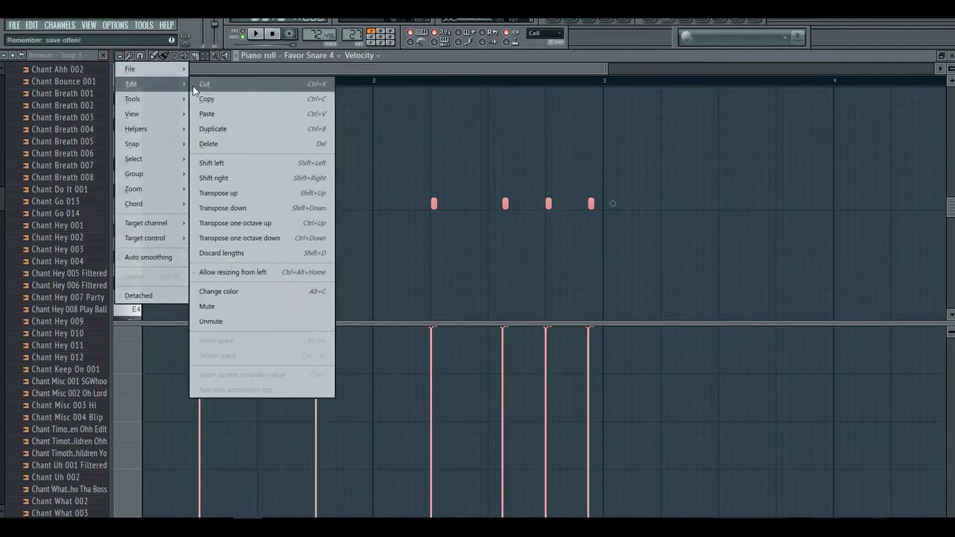
left_click(207, 96)
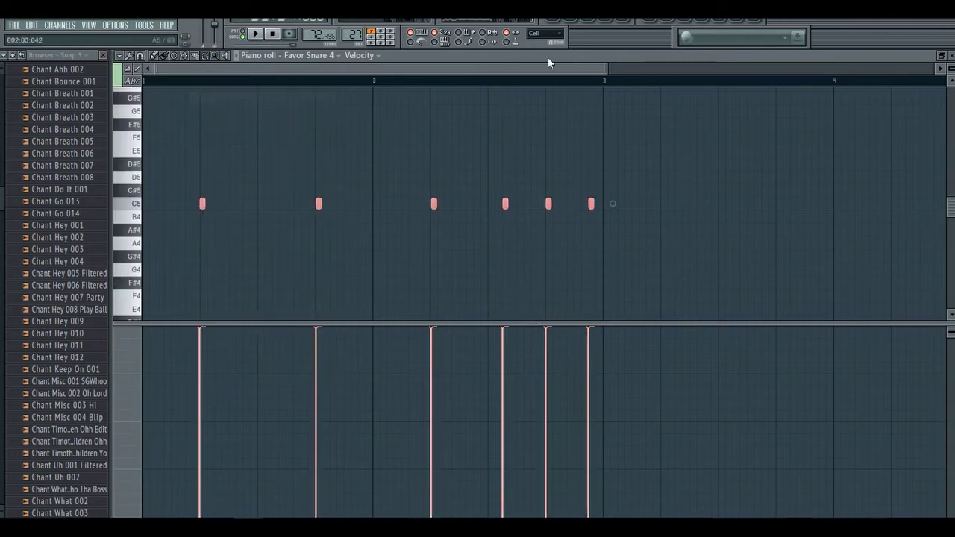
Paste the copied snare notes into the Favor Clap Exclusive channel's piano roll in the Clap pattern and audition them.
left_click(576, 25)
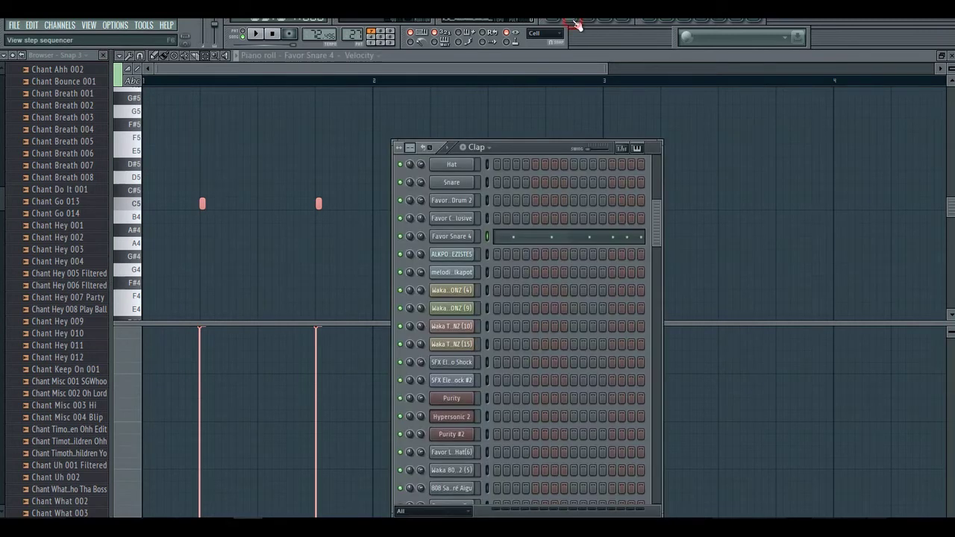
right_click(476, 219)
left_click(482, 221)
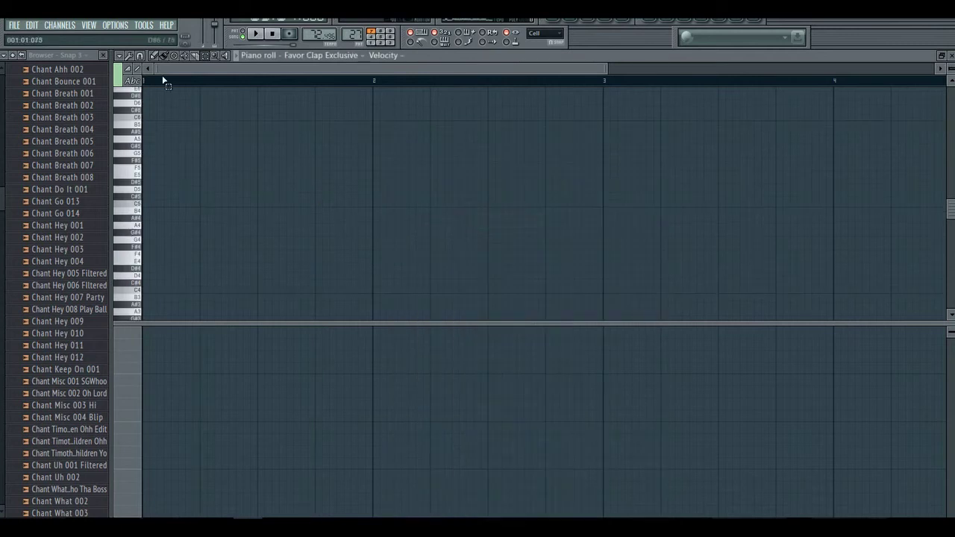
left_click(119, 56)
mouse_move(135, 85)
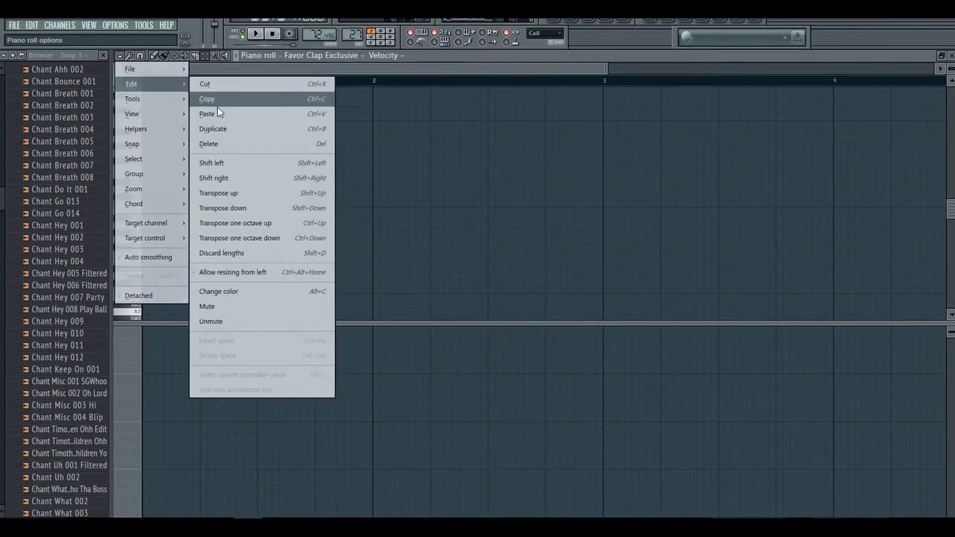
left_click(209, 114)
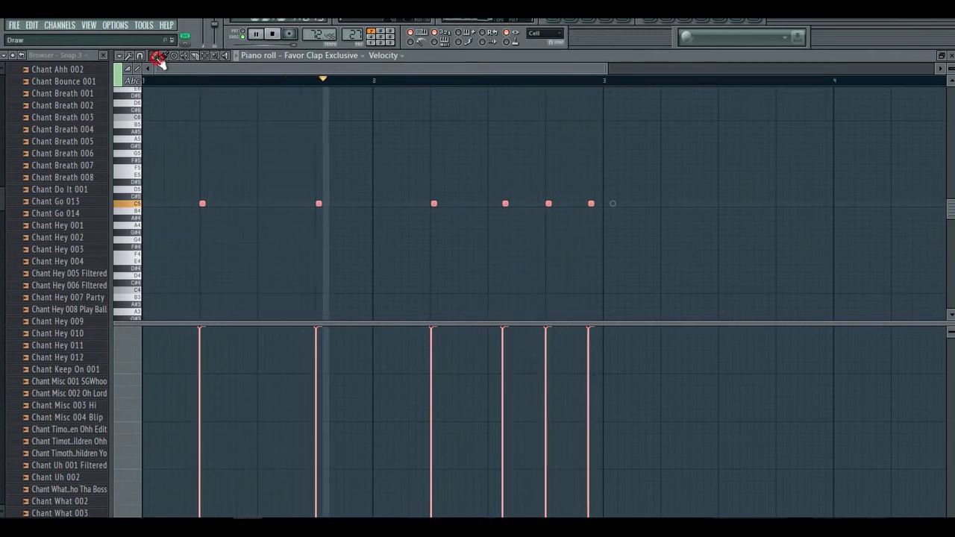
key("space")
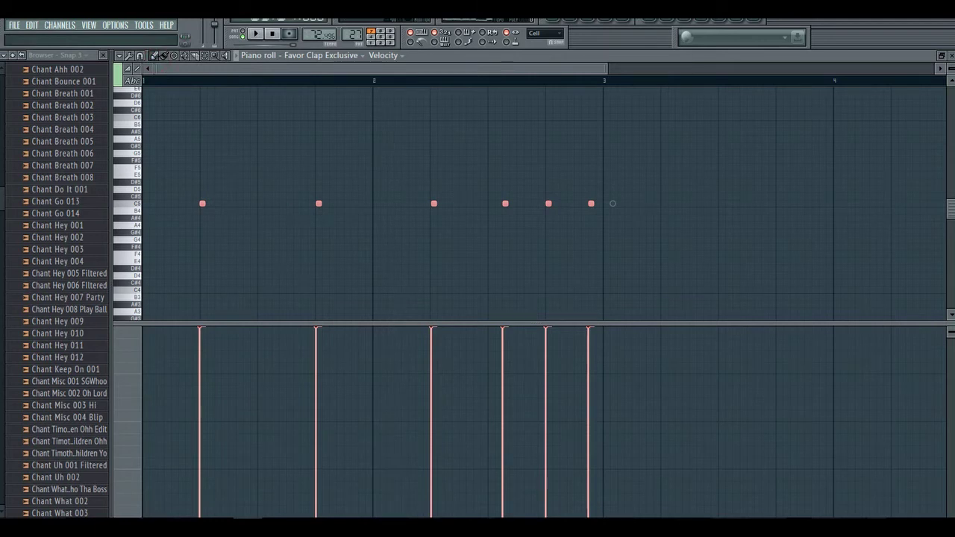
Review the playlist arrangement and create a new empty pattern named hithat.
left_click(555, 22)
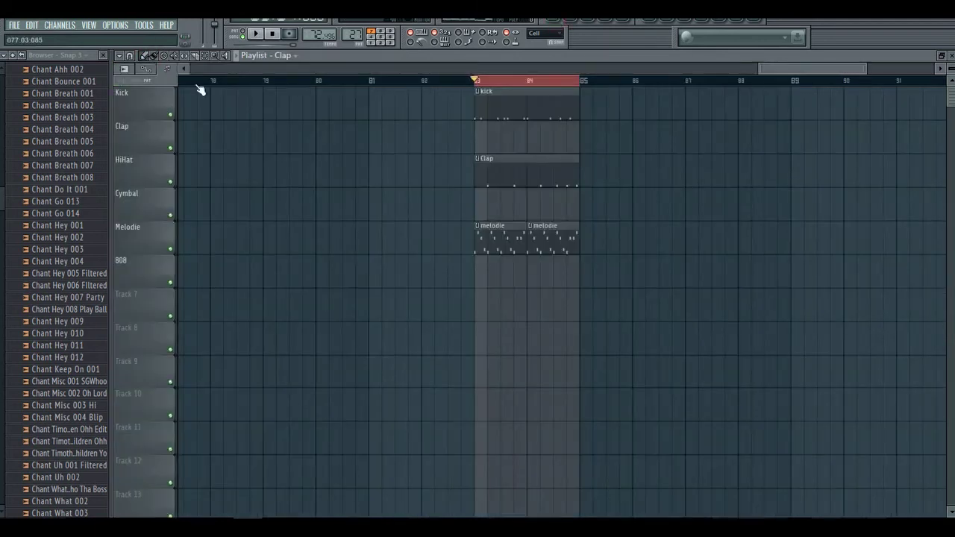
mouse_move(288, 70)
left_mouse_down()
mouse_move(300, 67)
mouse_move(272, 67)
left_mouse_up()
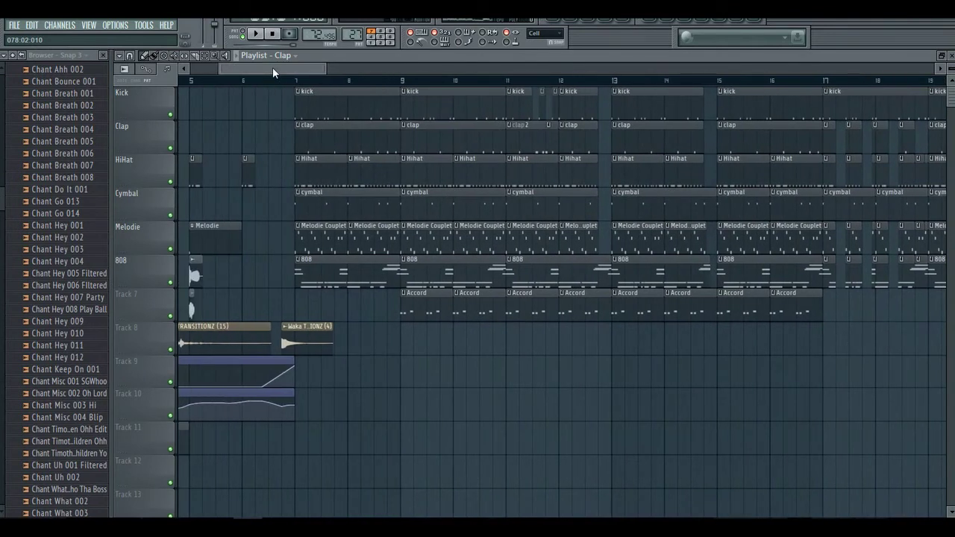
left_click_drag(272, 67, 796, 115)
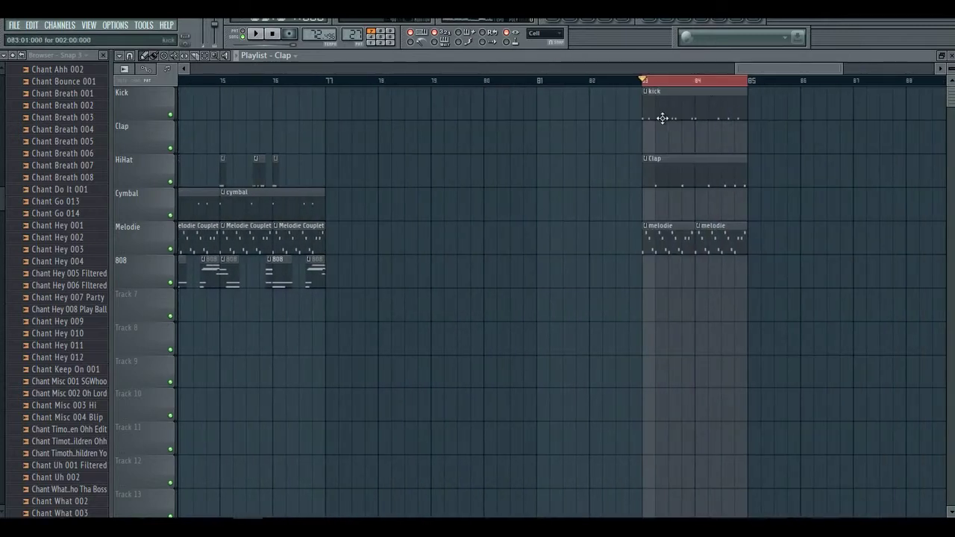
left_click_drag(761, 71, 804, 71)
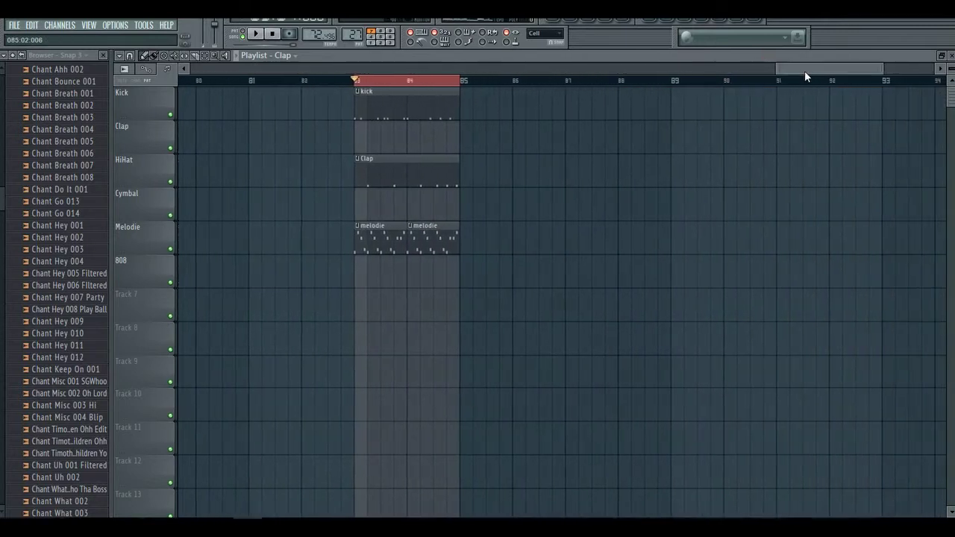
left_click(575, 25)
left_click(462, 148)
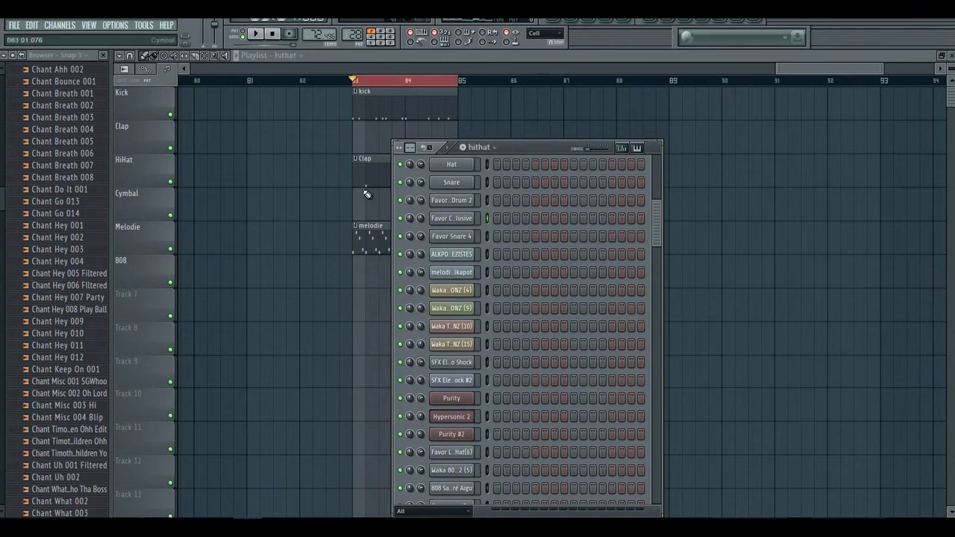
Move the Clap clip at bar 83 onto the Clap track and place a hithat clip at bar 83 on the HiHat track.
left_click_drag(358, 154, 362, 127)
left_click(297, 56)
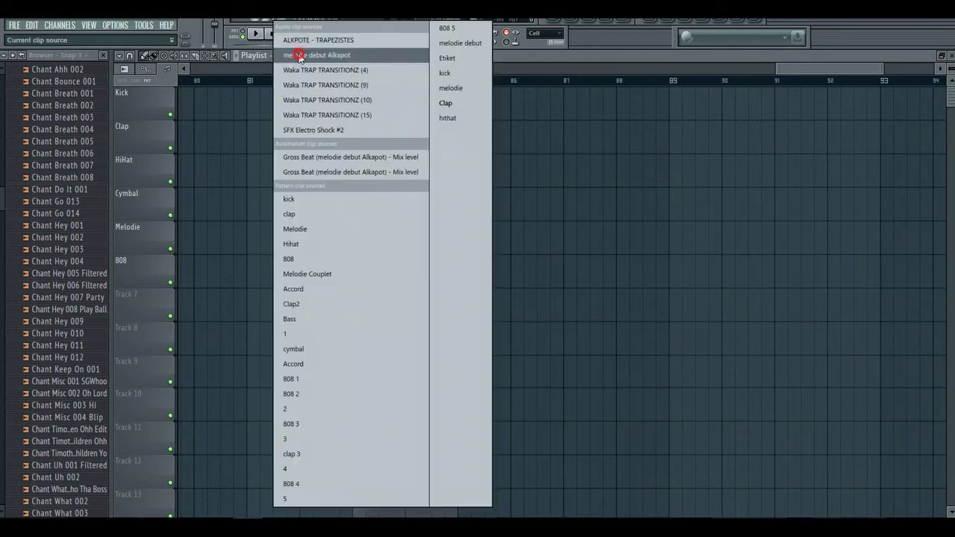
left_click(452, 118)
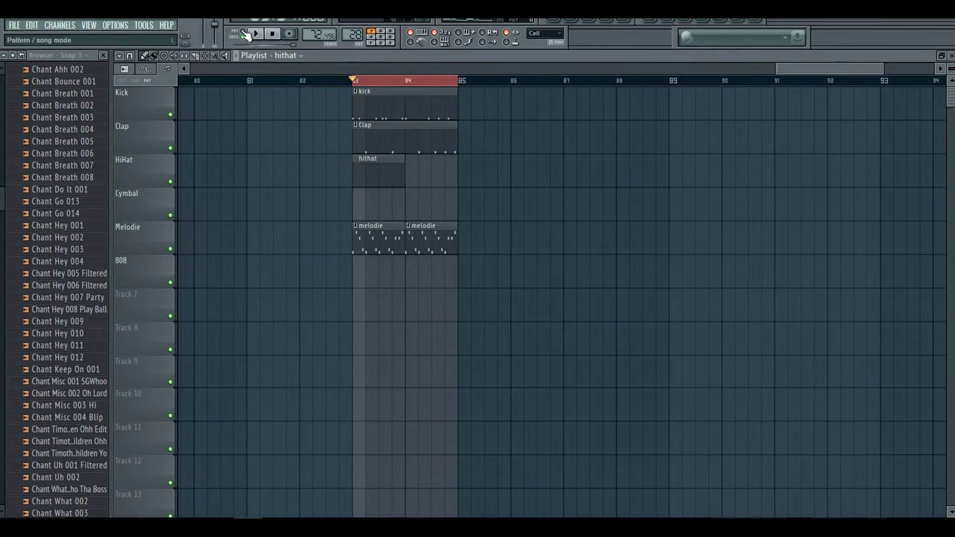
Open the existing Hihat pattern's Favor LEX Hat(6) notes in the piano roll and listen to them as a reference.
left_click(573, 23)
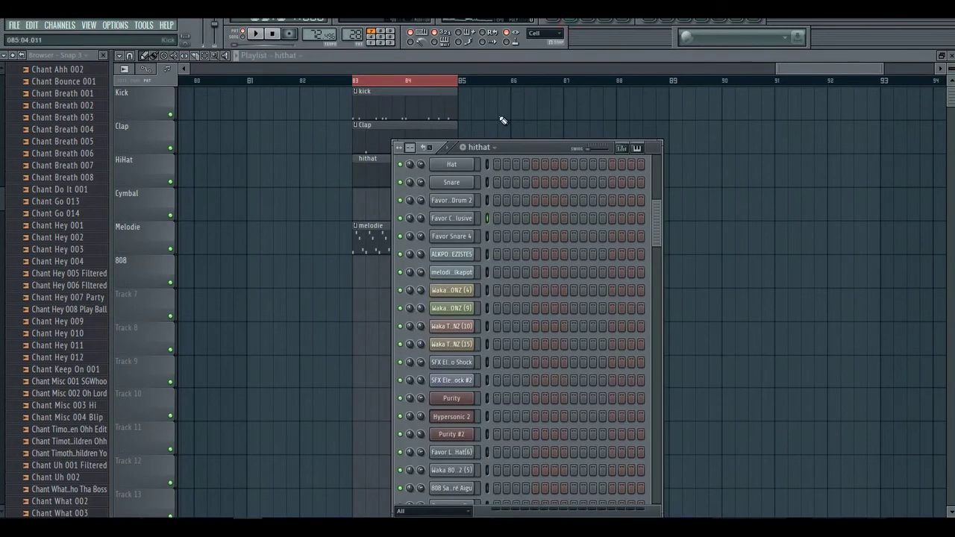
left_click(499, 149)
left_click(494, 147)
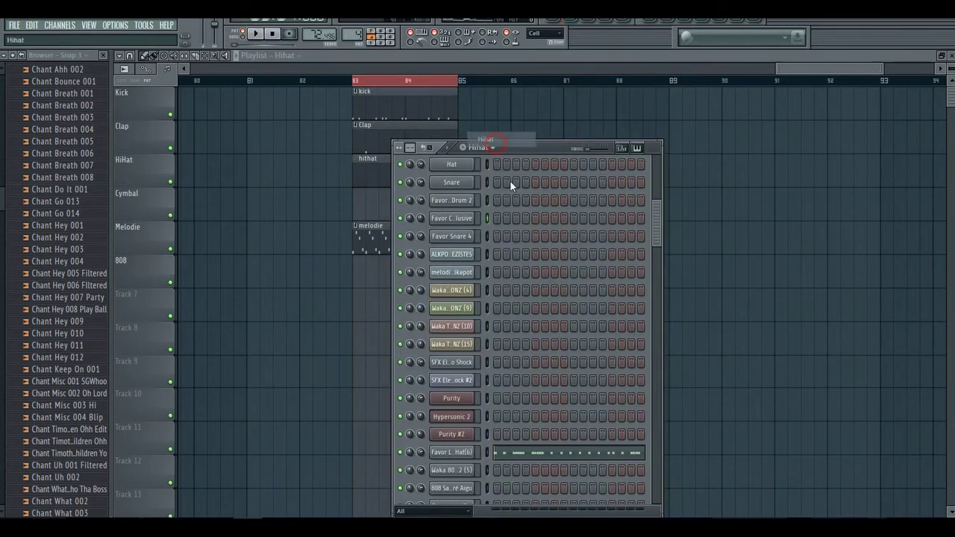
left_click(554, 453)
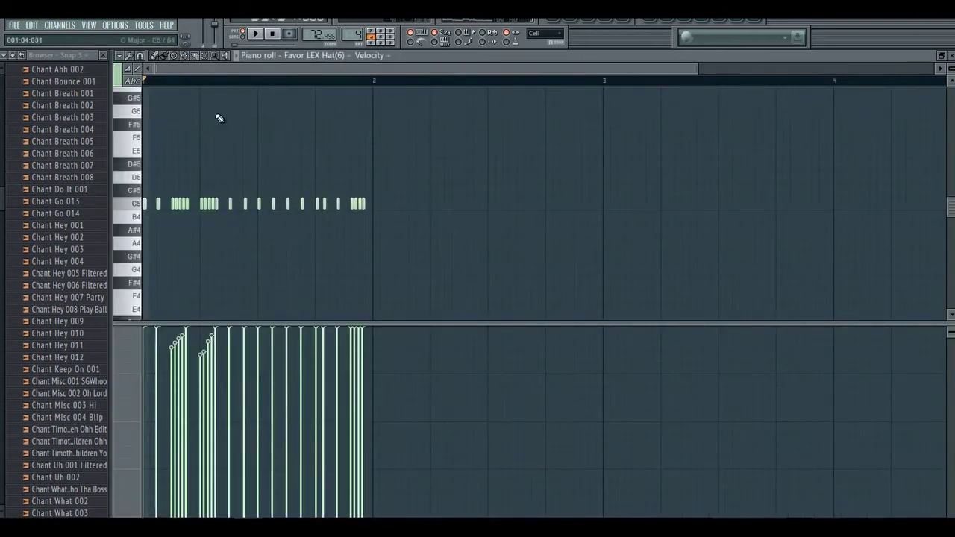
key("space")
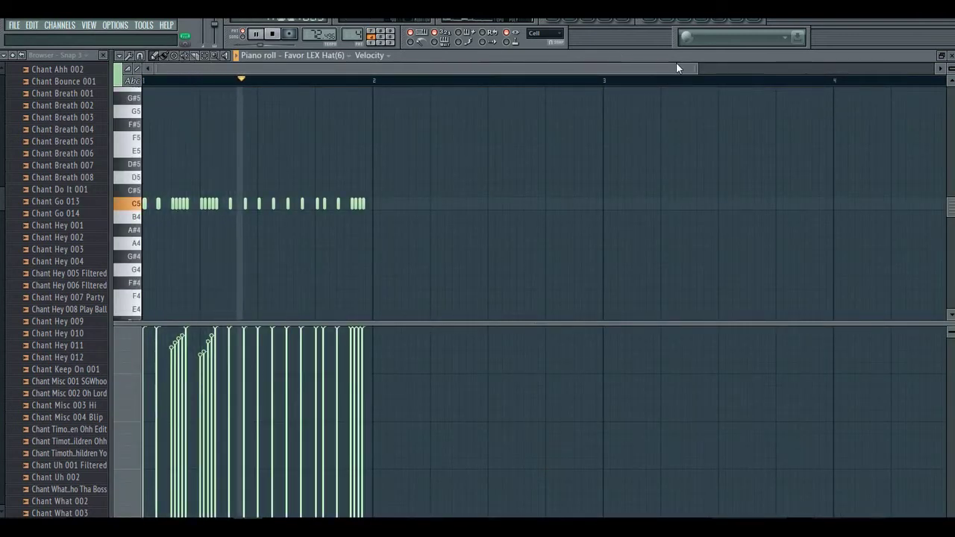
left_click_drag(697, 69, 567, 70)
key("space")
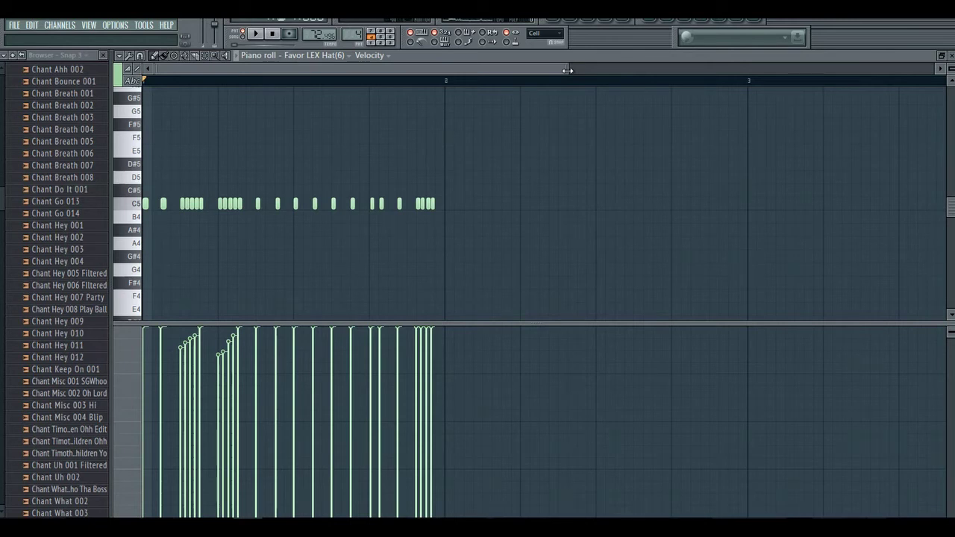
Return to the playlist with the hithat pattern selected and play the arrangement from about the middle of bar 82.
left_click(555, 23)
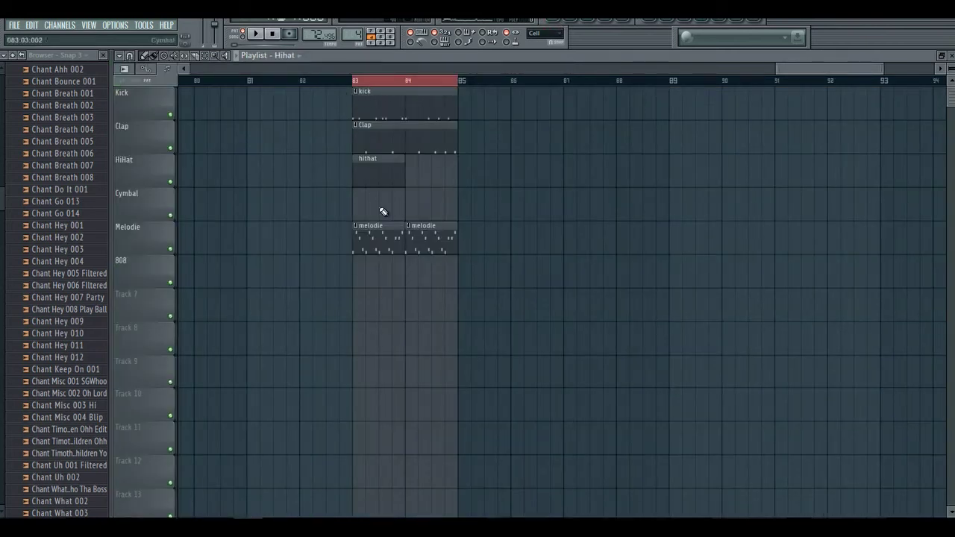
left_click(325, 81)
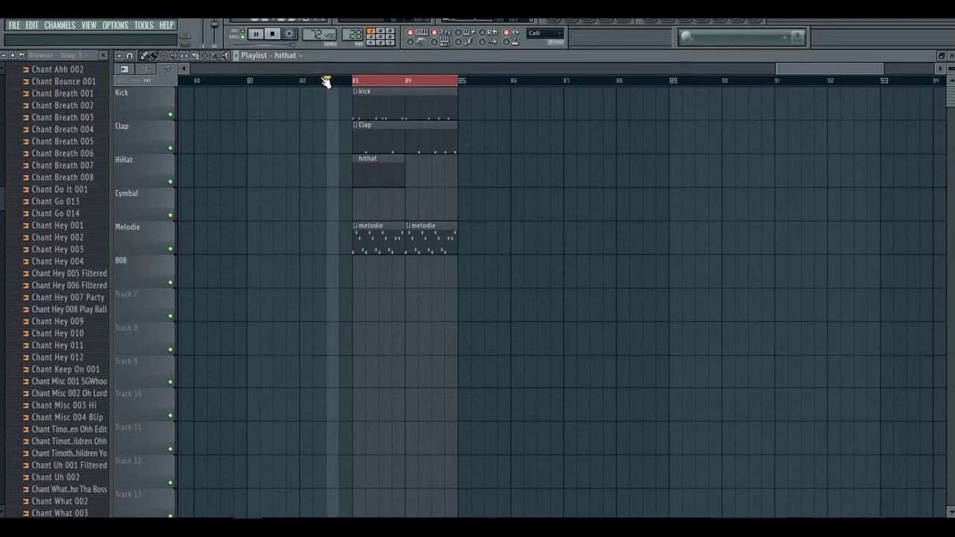
left_click(575, 22)
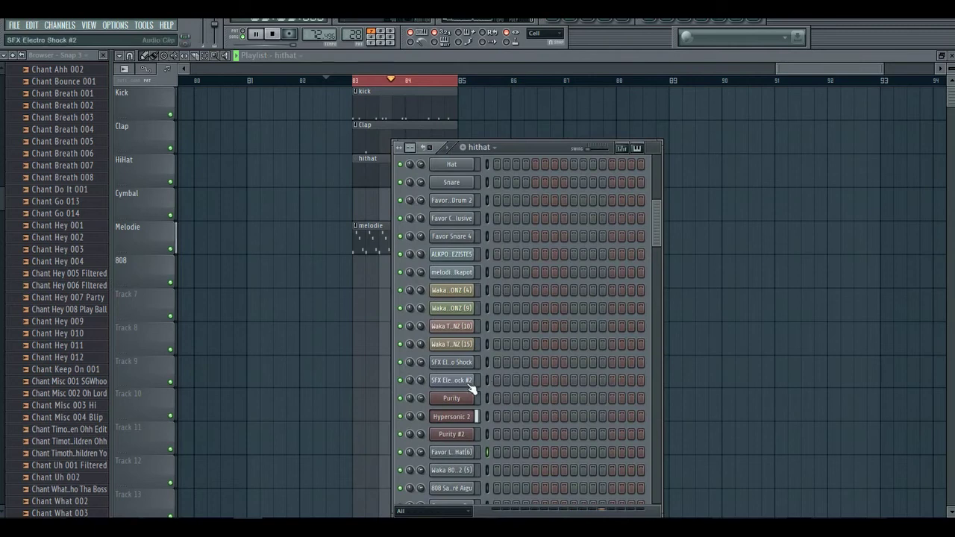
key("space")
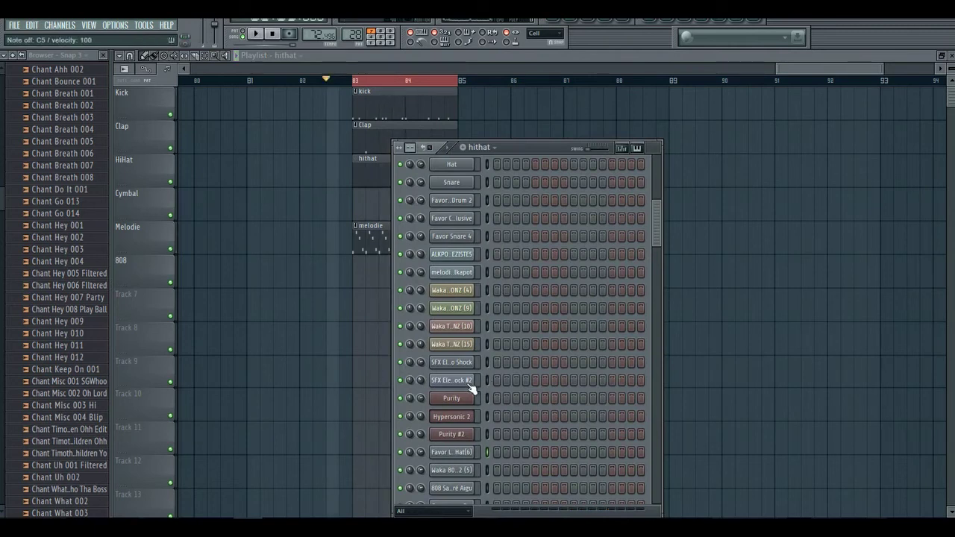
Open the Favor LEX Hat(6) piano roll in the hithat pattern and add two adjacent C5 notes at the start of bar 1 during playback.
right_click(457, 449)
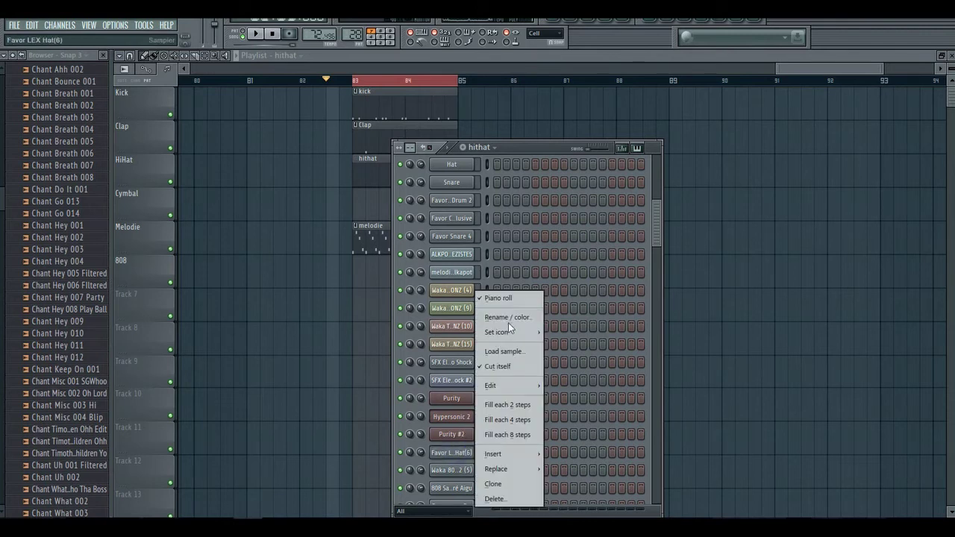
left_click(499, 298)
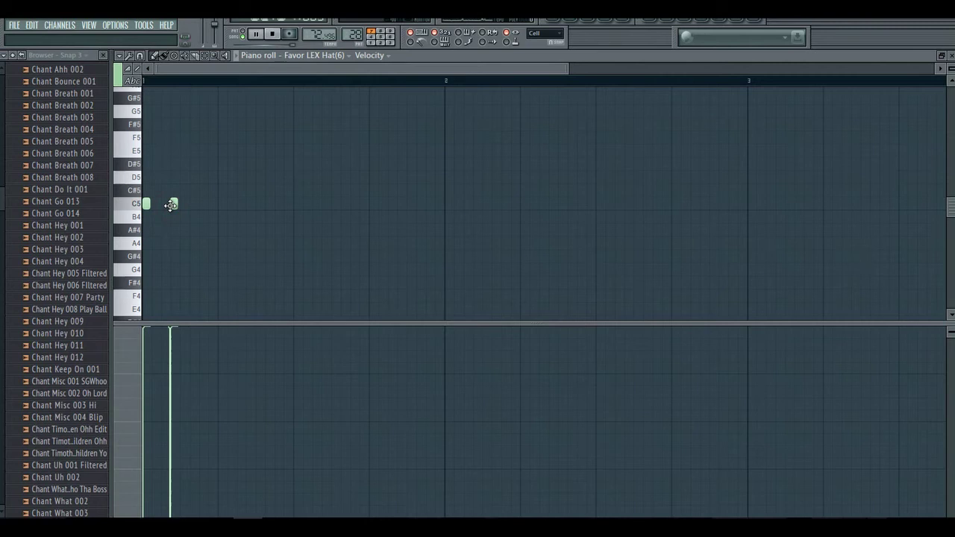
key("space")
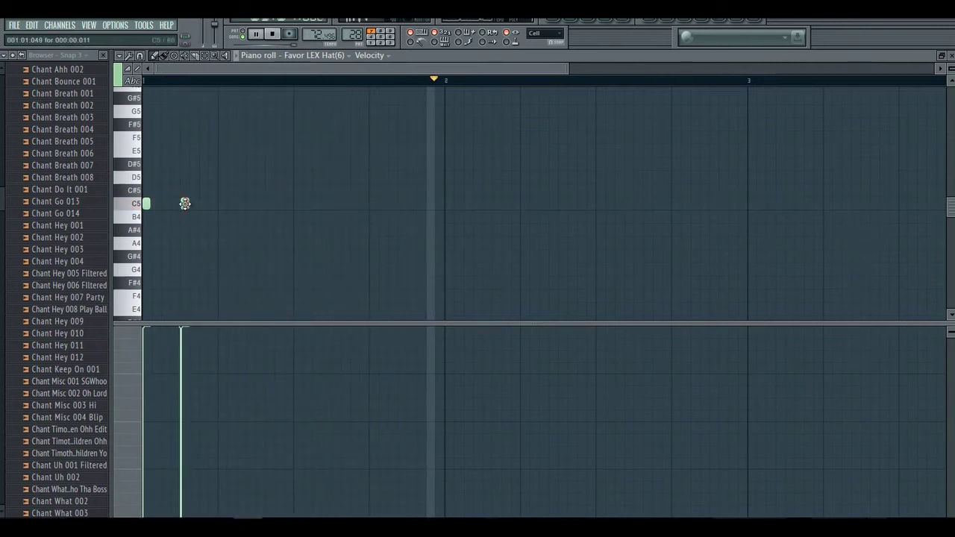
left_click(185, 203)
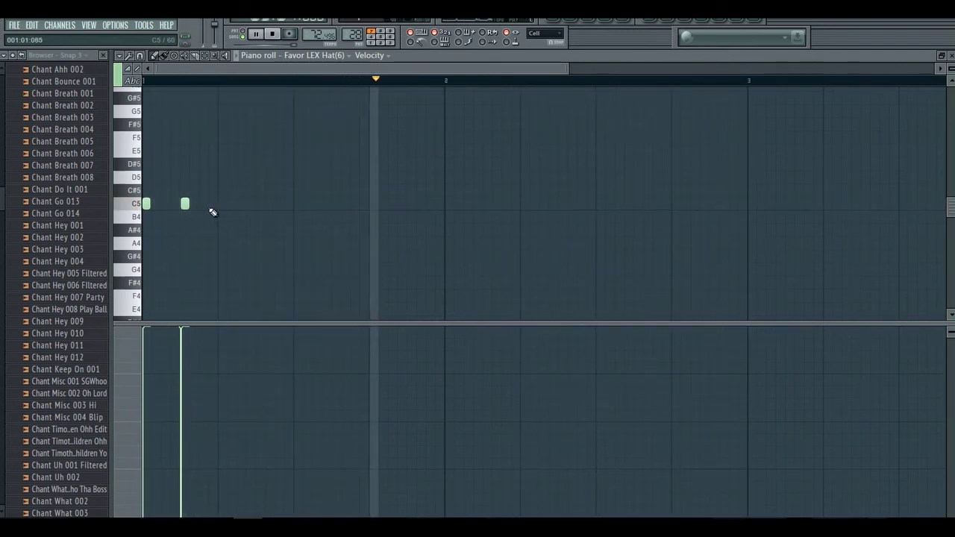
right_click(185, 203)
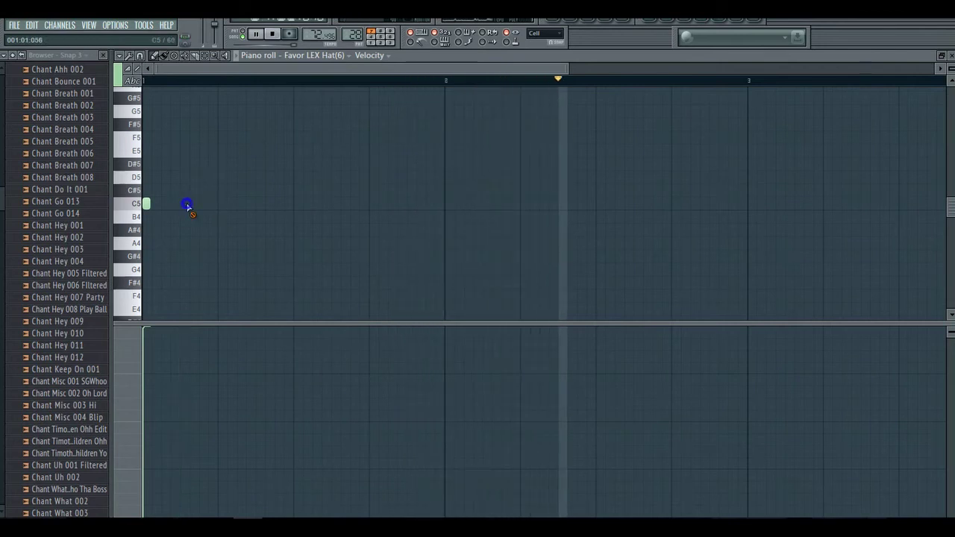
left_click(154, 204)
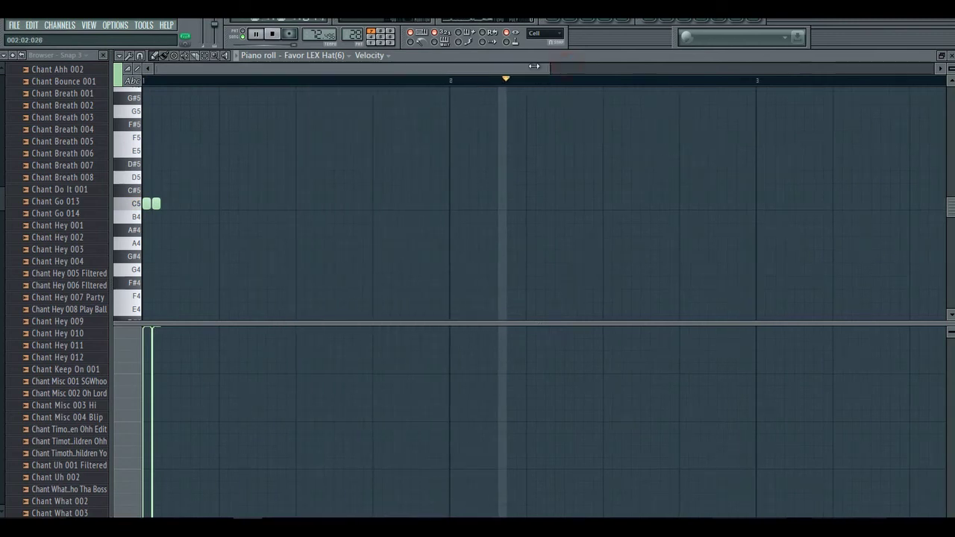
Add four short adjacent C5 hat notes starting on beat 2 of bar 1.
left_click_drag(567, 67, 469, 66)
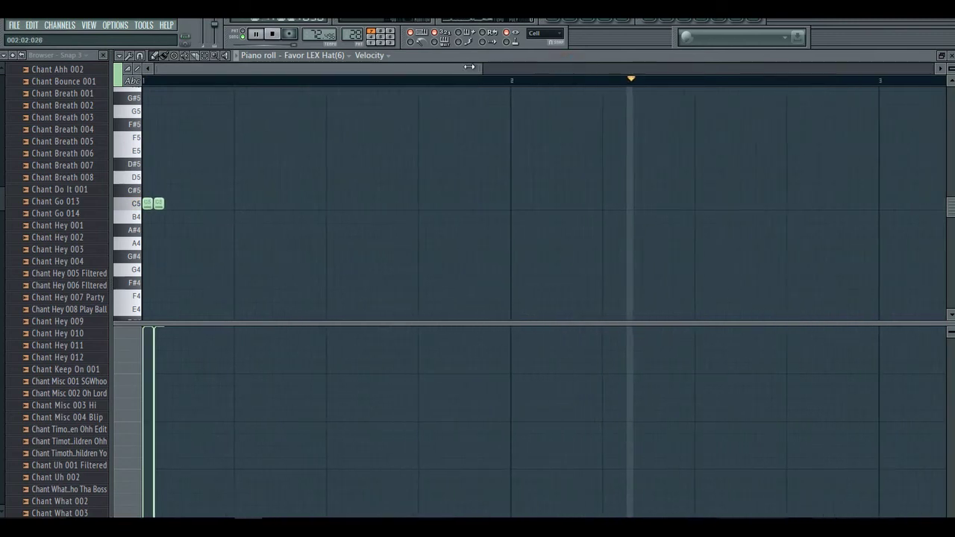
left_click(244, 204)
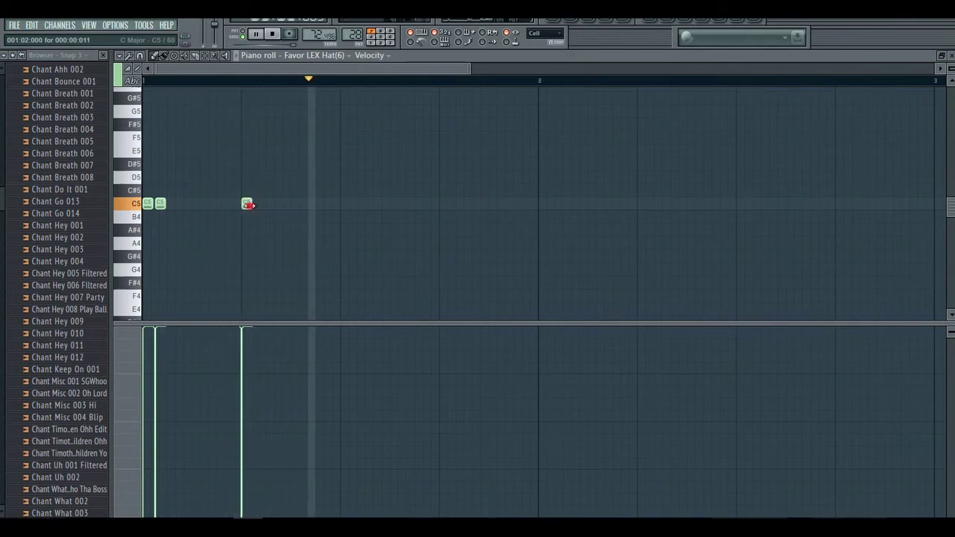
left_click(254, 203)
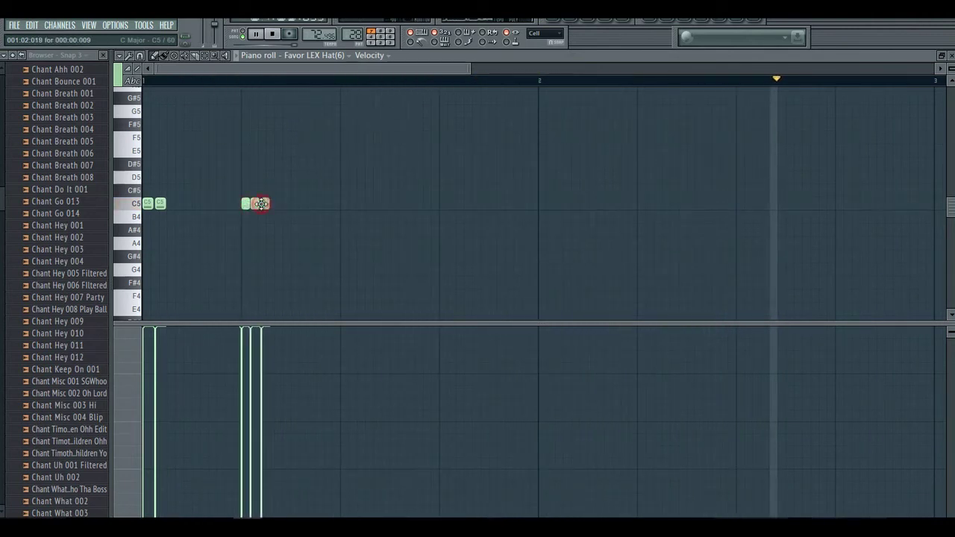
left_click(264, 203)
left_click(272, 203)
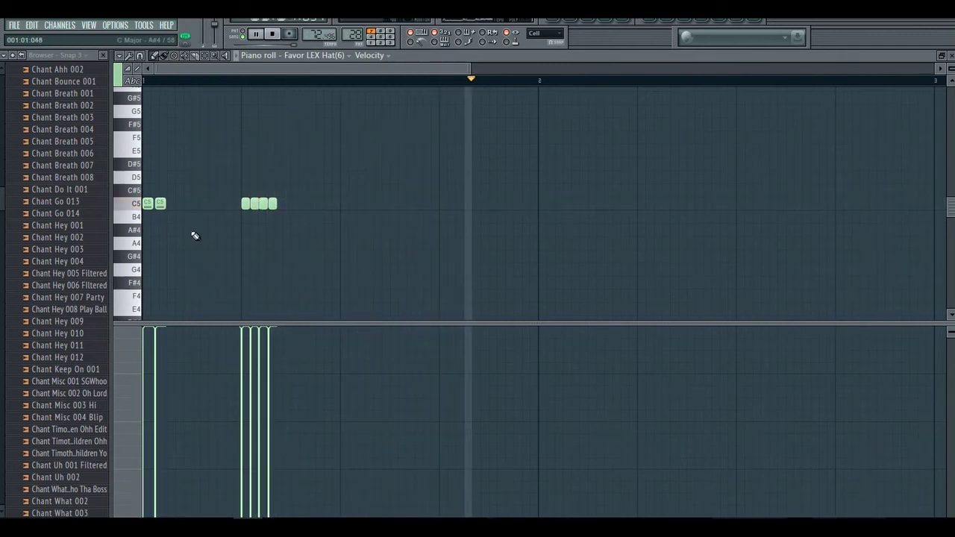
Replace the second hat note with C5 notes about one third and three quarters through beat 1 of bar 1.
right_click(160, 204)
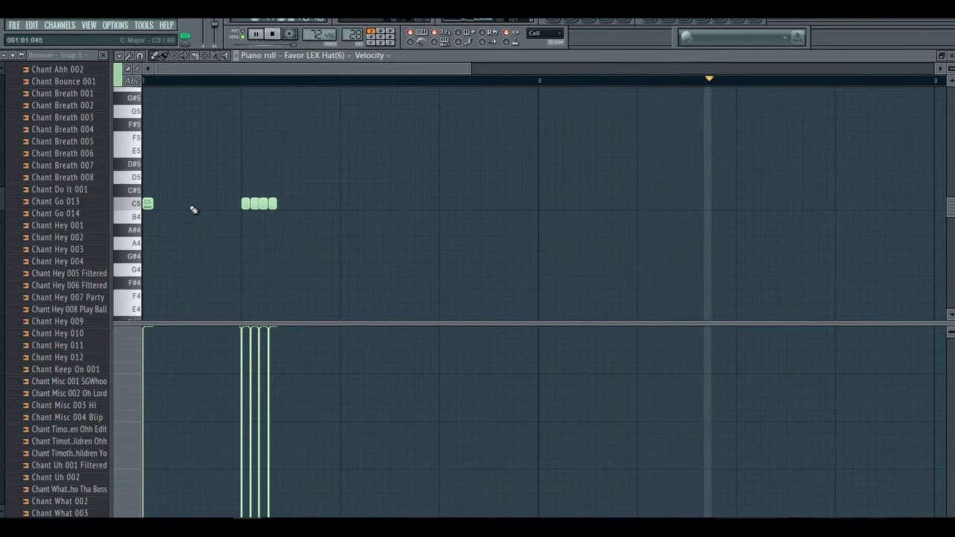
left_click(187, 204)
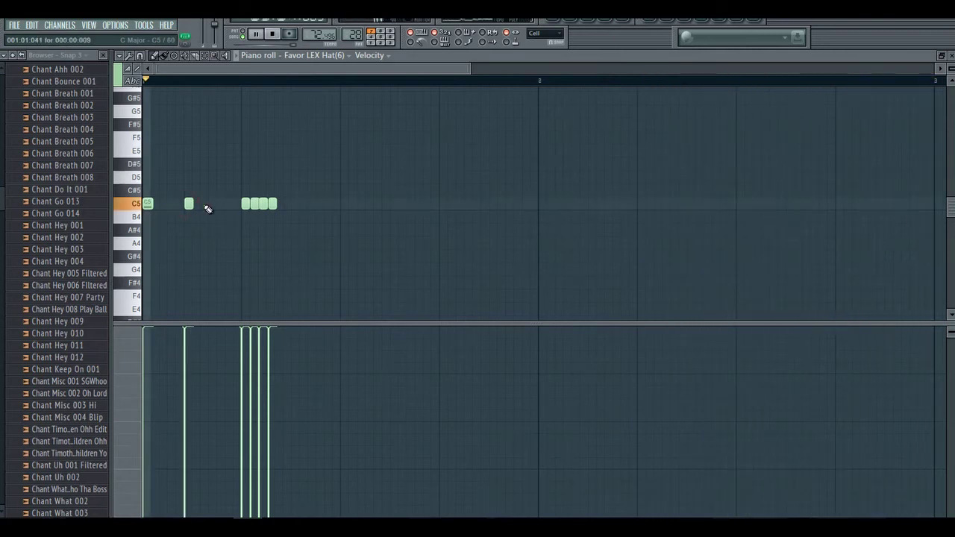
left_click_drag(187, 204, 179, 204)
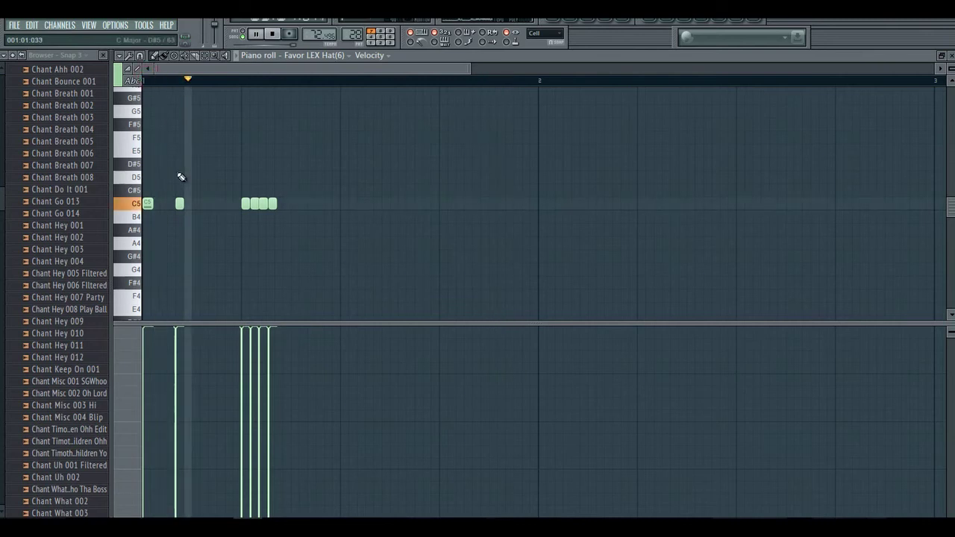
left_click(215, 205)
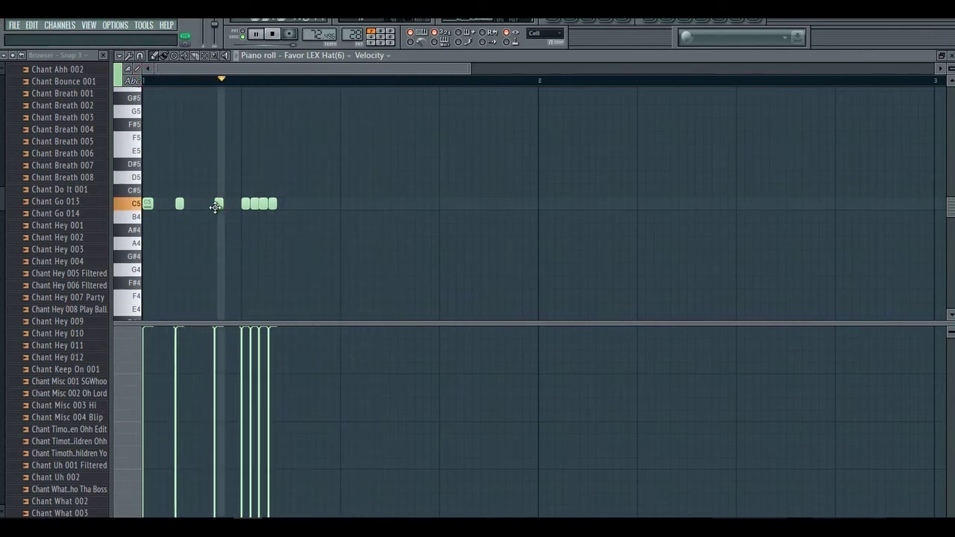
Build a cluster of four short C5 hat notes in the second half of beat 1 of bar 1.
left_click(203, 205)
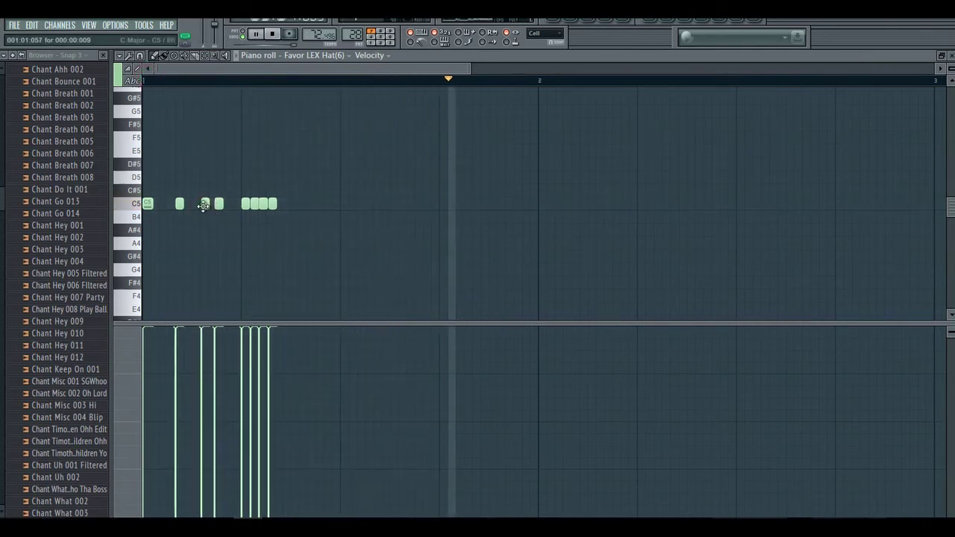
left_click_drag(215, 206, 219, 205)
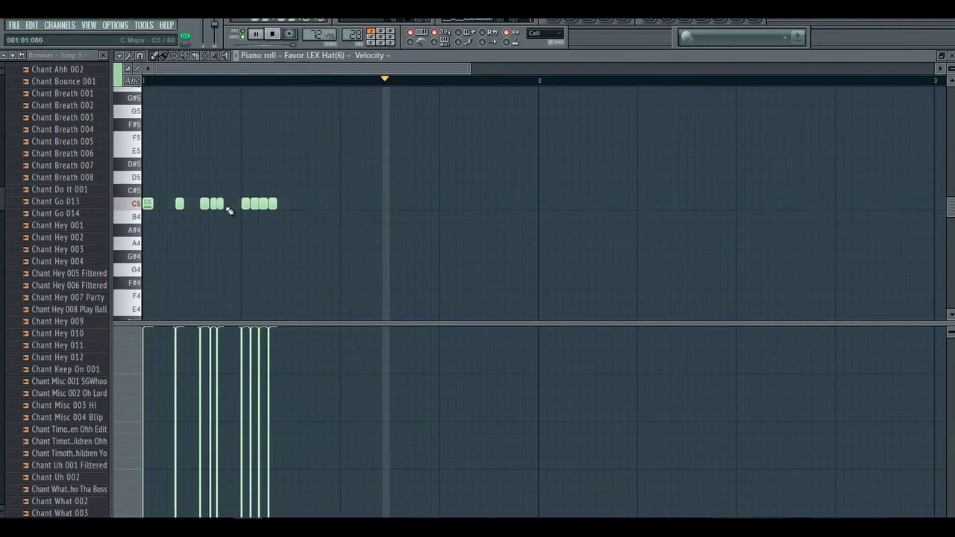
left_click(225, 205)
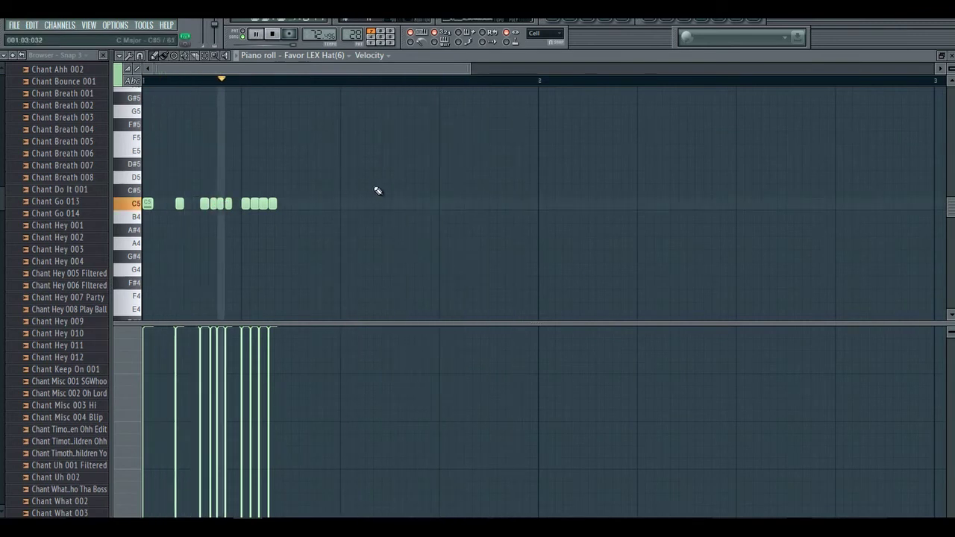
Add C5 hat notes about three quarters through beat 2 and one third through beat 3 of bar 1.
left_click(309, 205)
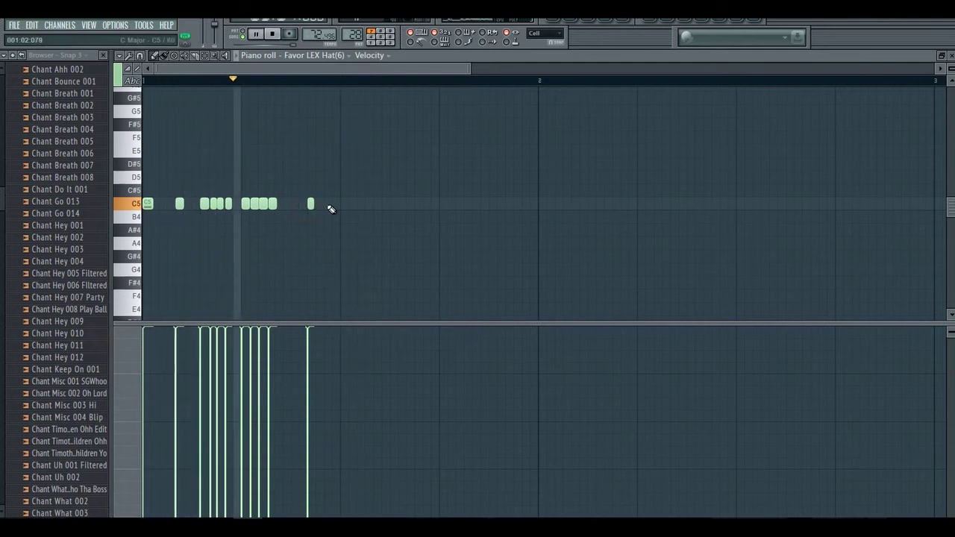
left_click(379, 204)
right_click(380, 204)
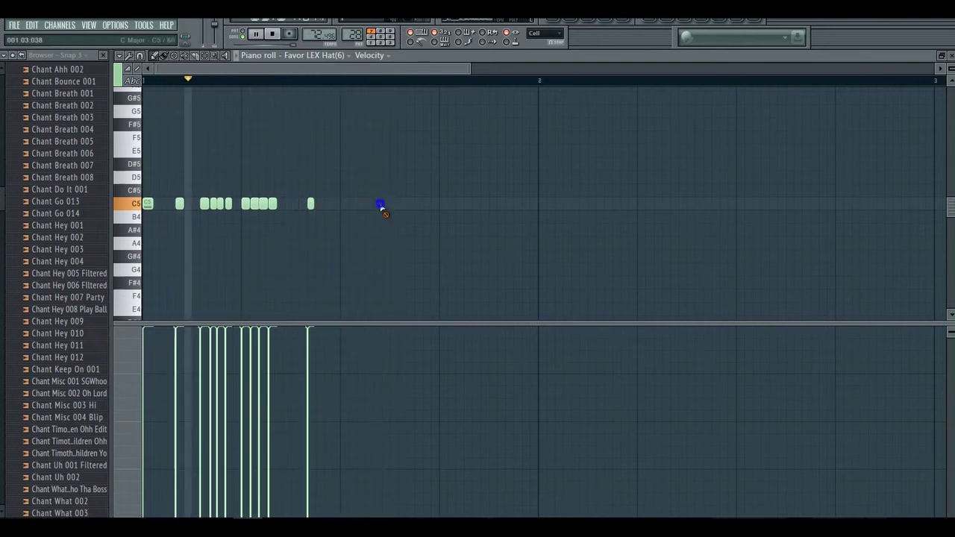
left_click(357, 203)
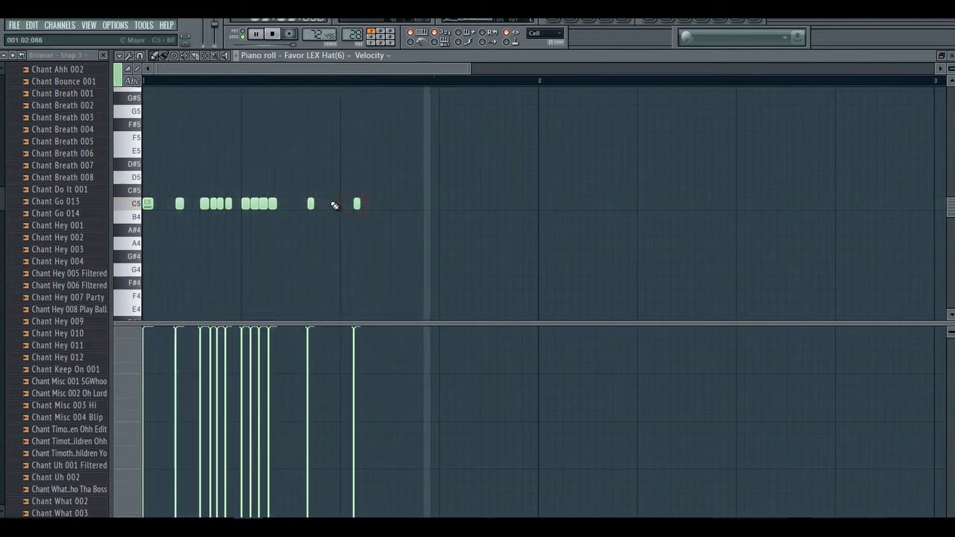
left_click_drag(311, 204, 372, 201)
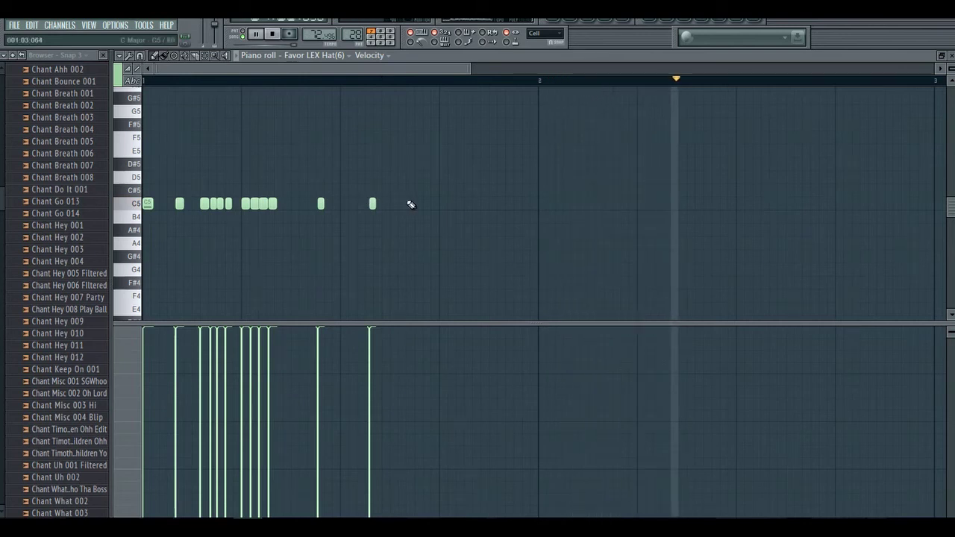
Place single C5 hat notes on beat 4 of bar 1 and on beats 1 and 3 of bar 2.
left_click(407, 202)
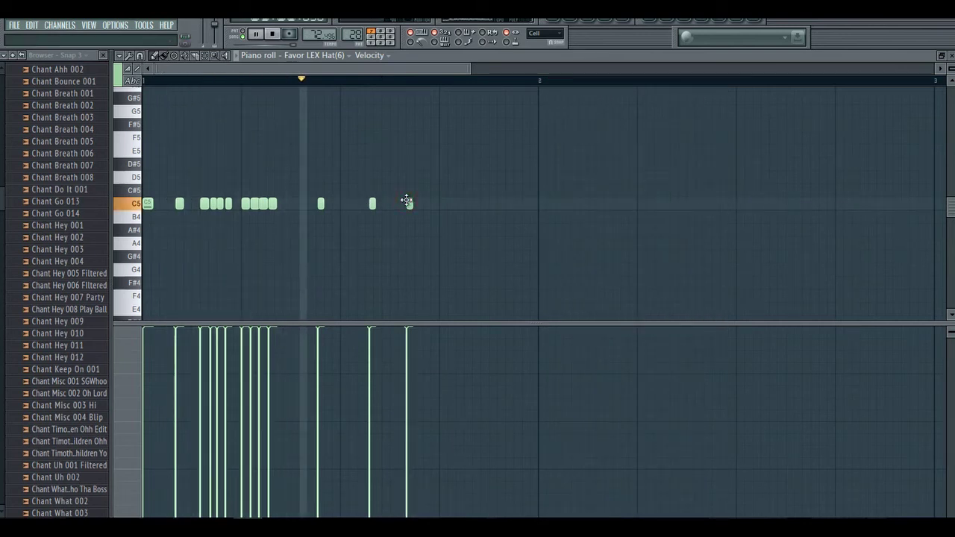
right_click(410, 204)
left_click(443, 204)
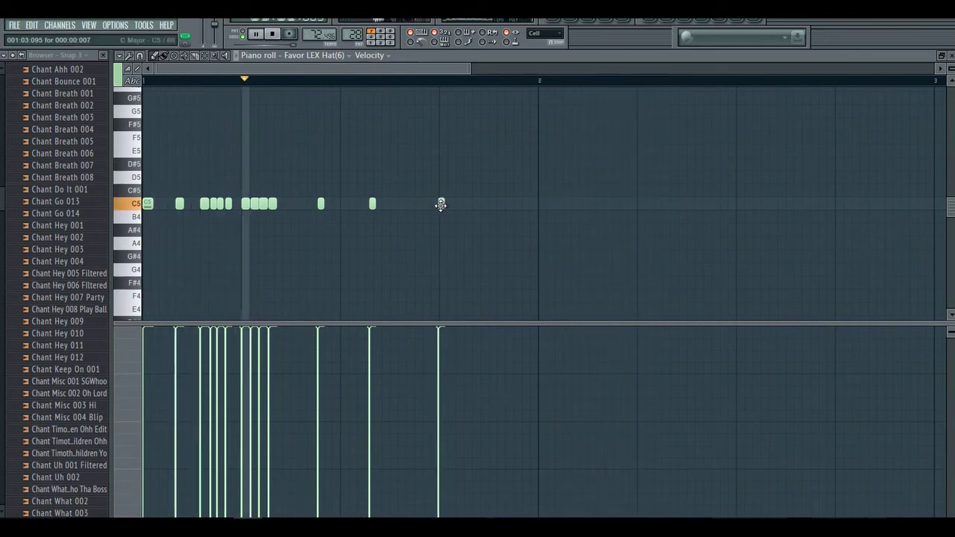
right_click(442, 205)
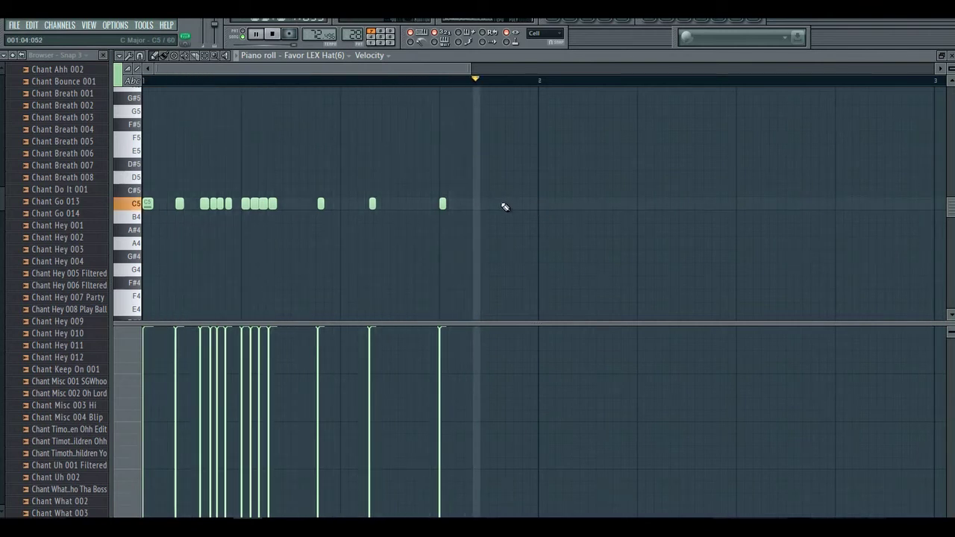
left_click(538, 203)
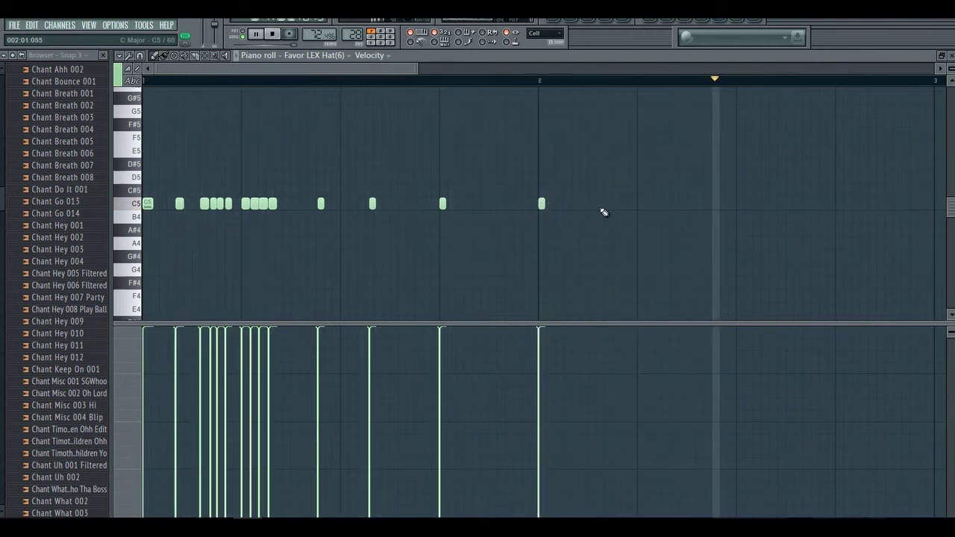
left_click(737, 204)
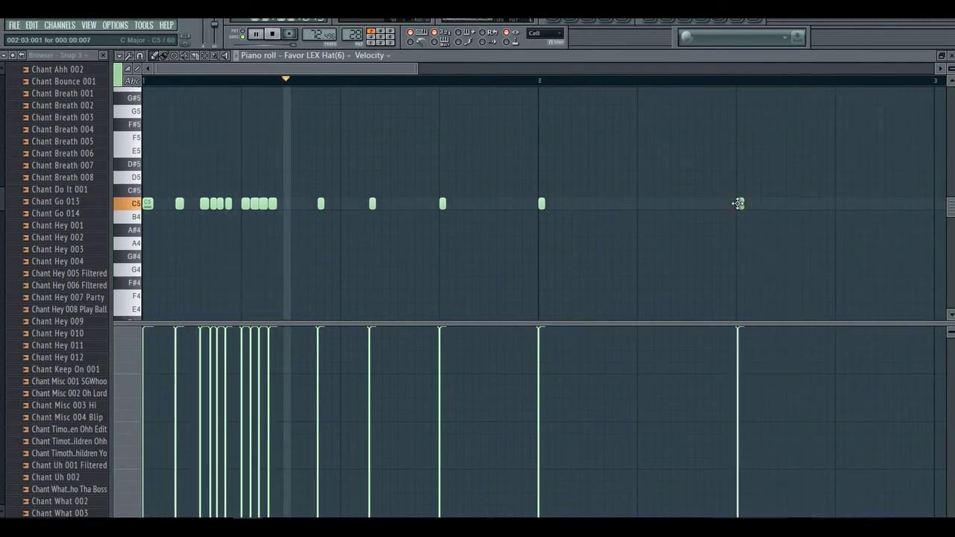
Add five C5 hat notes in beat 4 of bar 2: two at its start, one near the middle and two near the end.
left_click(837, 203)
left_click(845, 204)
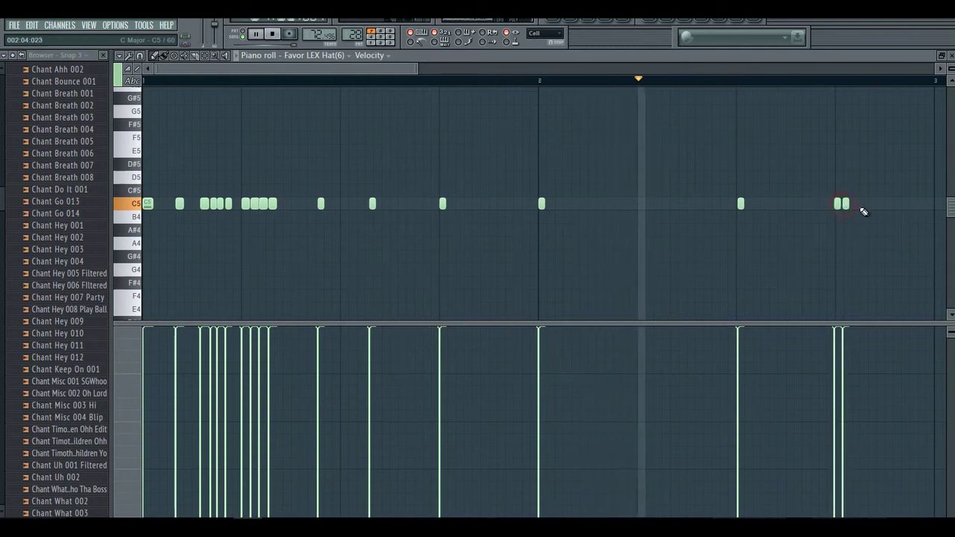
left_click(884, 204)
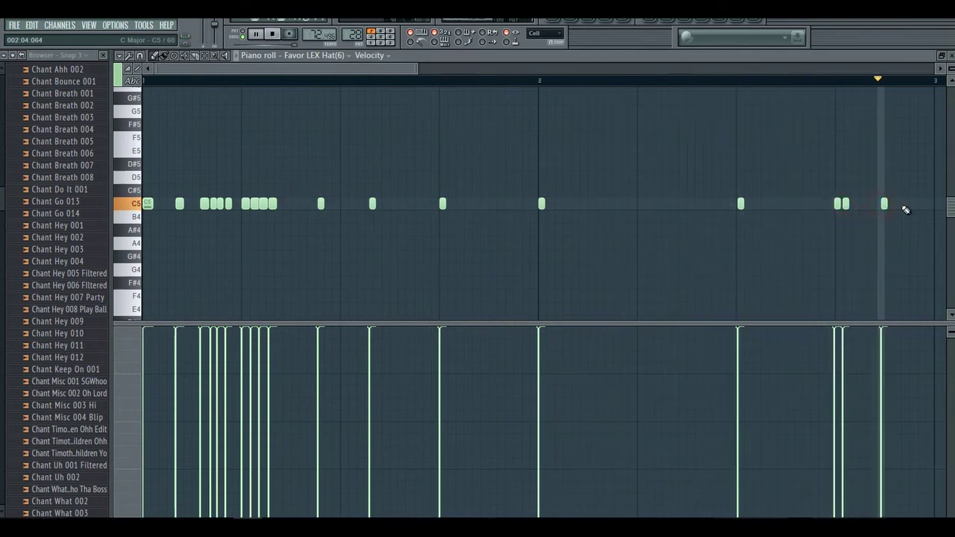
left_click(912, 203)
left_click(922, 204)
left_click_drag(883, 203, 880, 204)
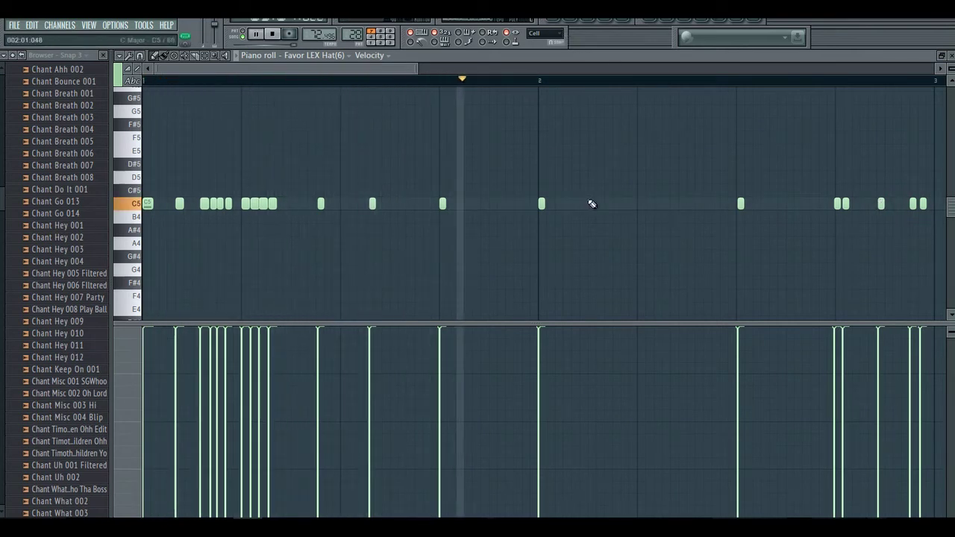
Add C5 hat notes at the start and middle of beat 2 and midway through beat 1 of bar 2.
left_click(636, 203)
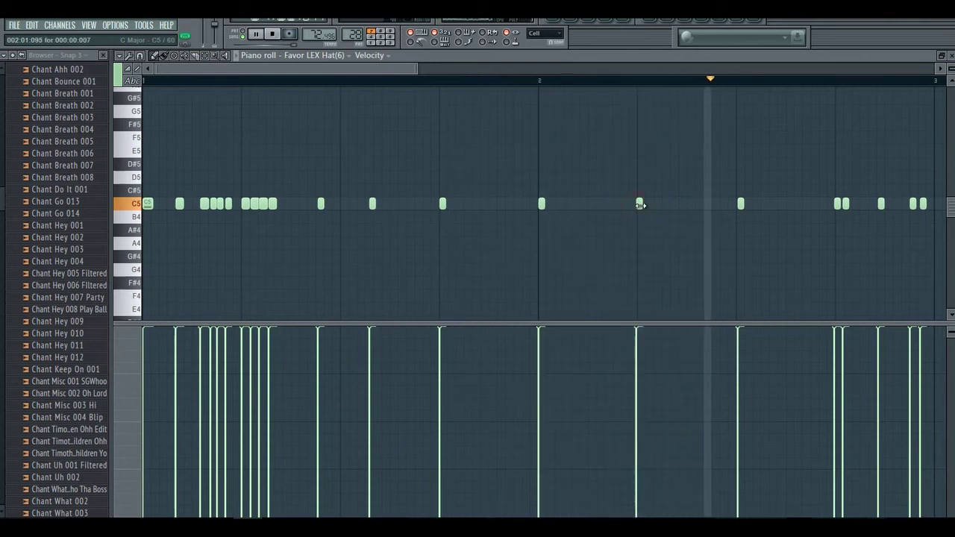
left_click(690, 204)
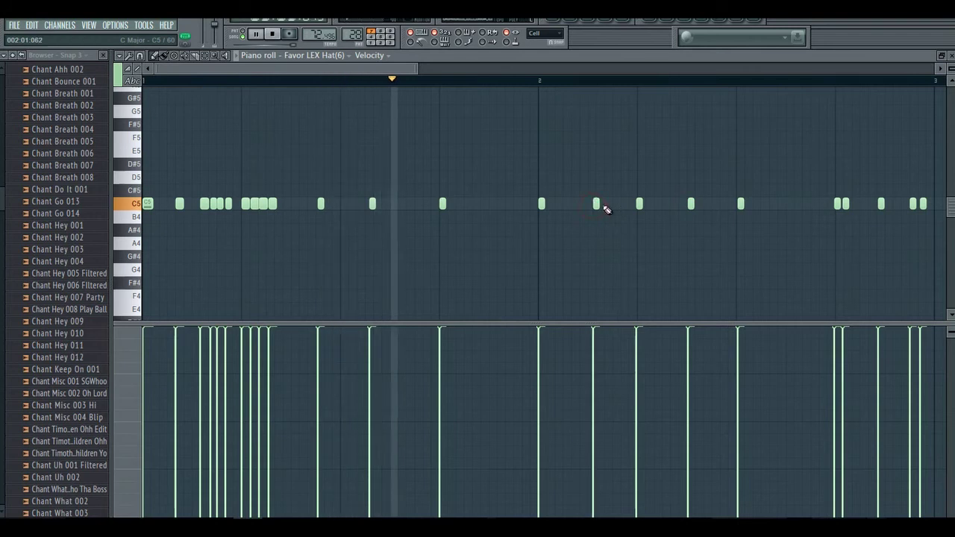
left_click(594, 203)
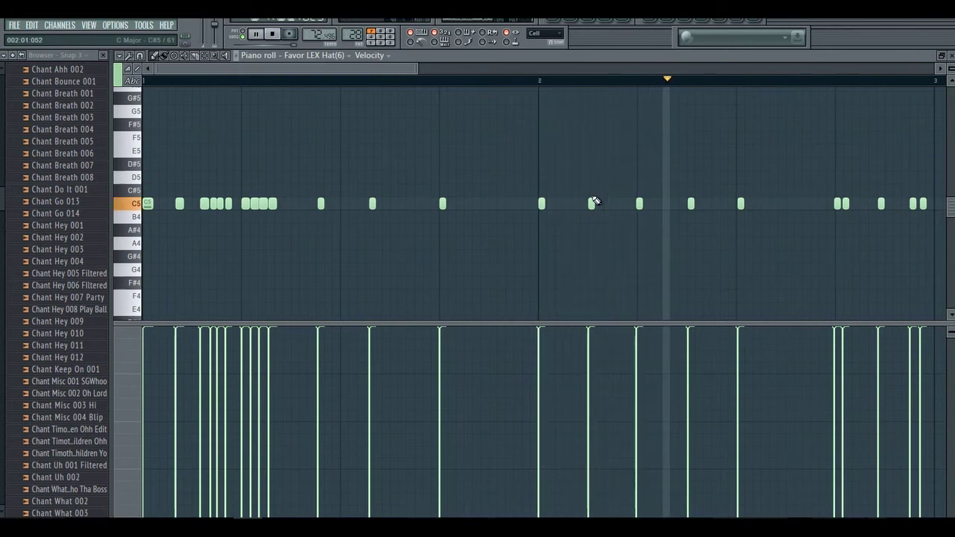
Move the mid-beat-1 and beat-2 hat notes of bar 2 to about one third and three quarters through beat 1.
left_click_drag(593, 203, 572, 202)
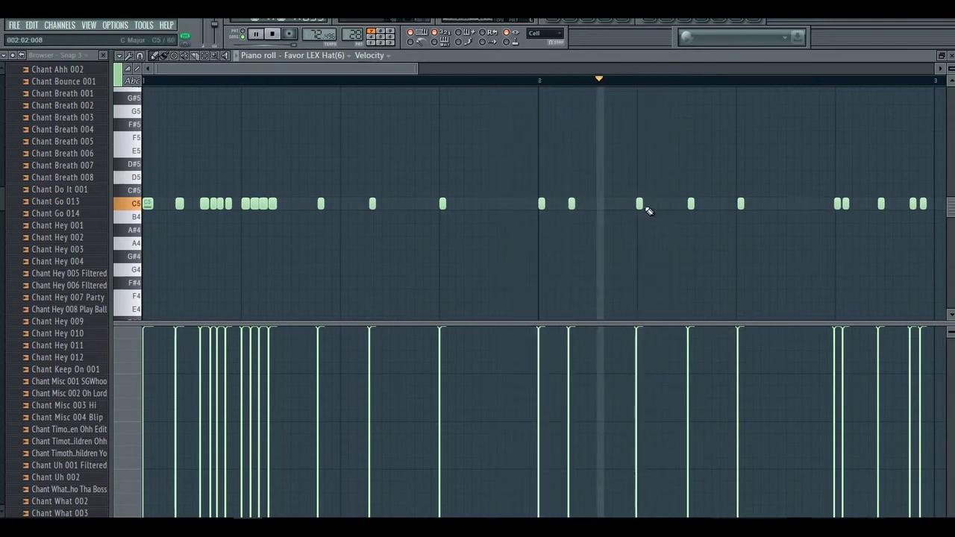
left_click_drag(640, 204, 609, 204)
key("space")
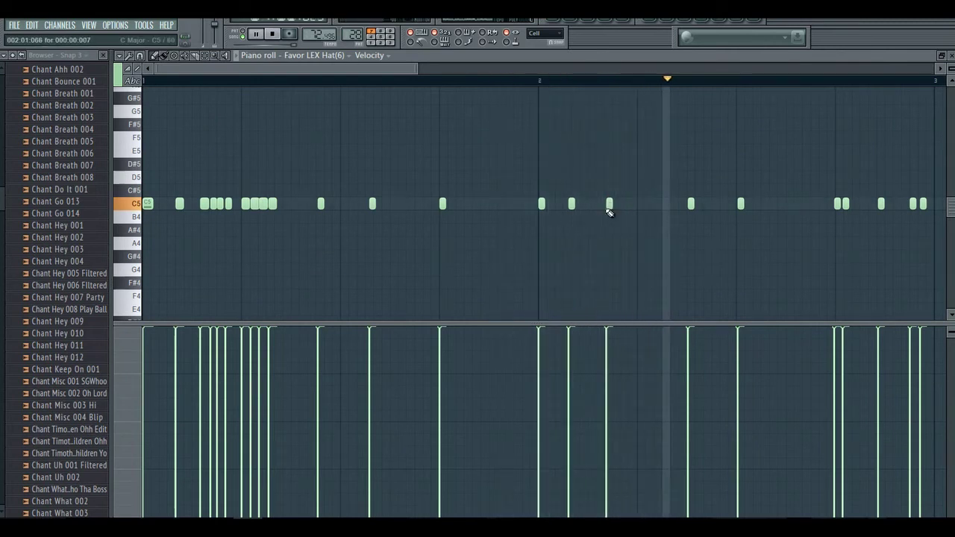
left_click_drag(607, 208, 613, 205)
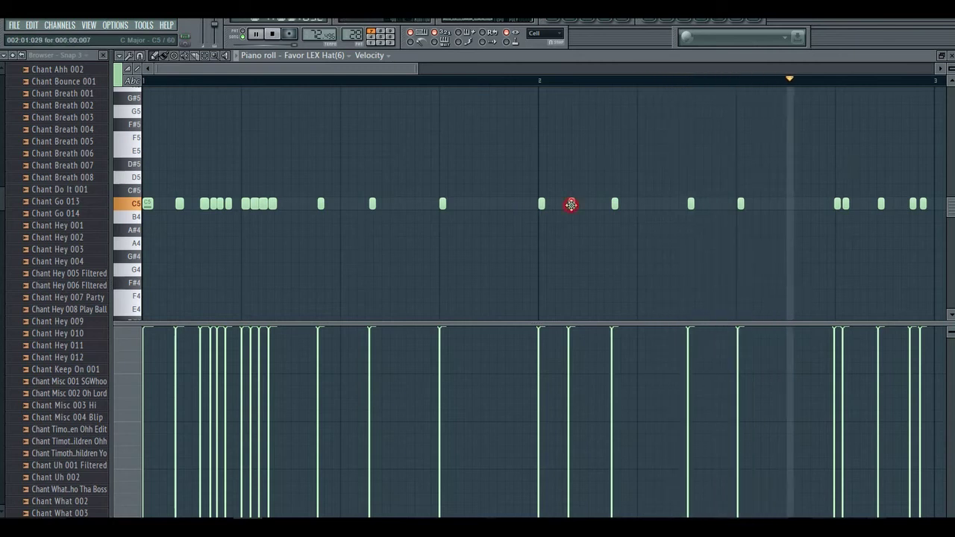
left_click_drag(574, 203, 577, 204)
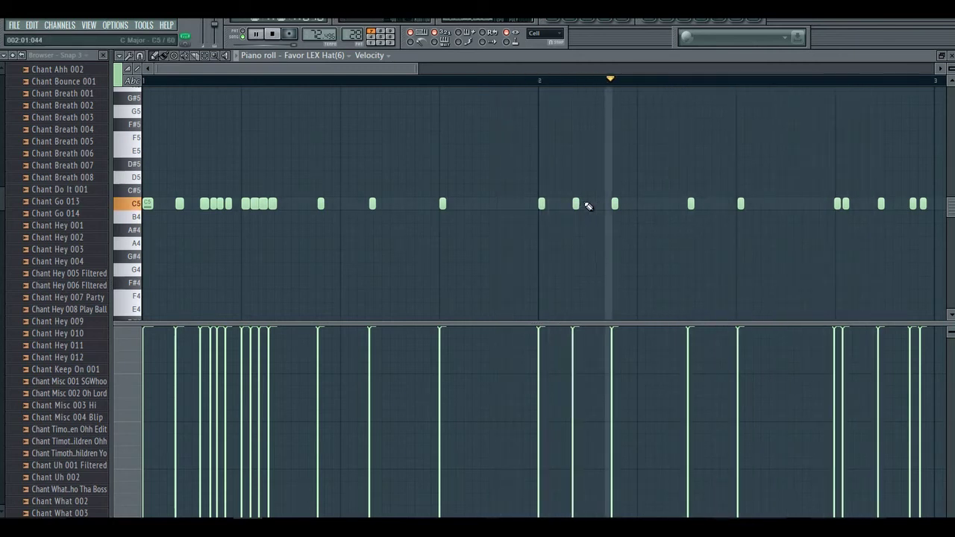
Add C5 hat notes about one third and three quarters through beat 3 of bar 2.
left_click(786, 203)
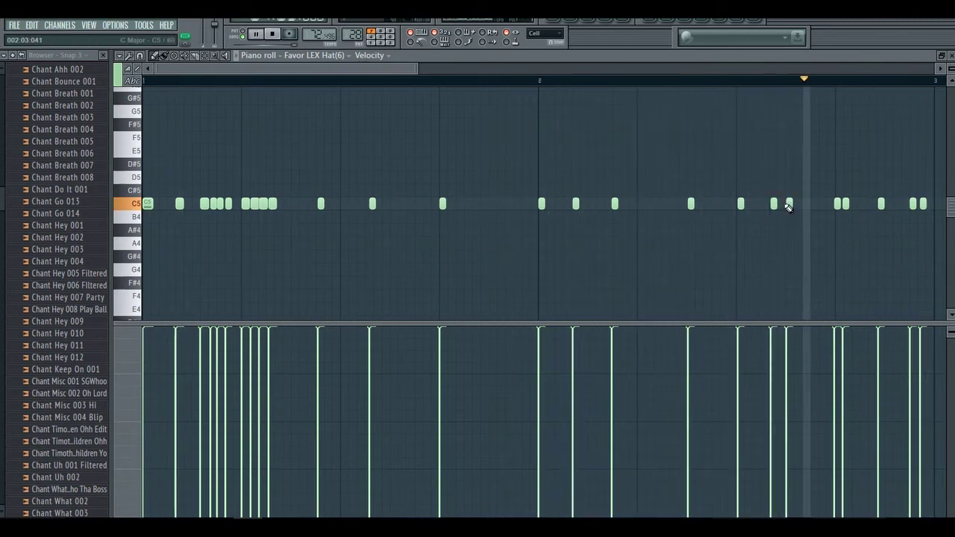
left_click_drag(789, 204, 774, 203)
left_click(804, 204)
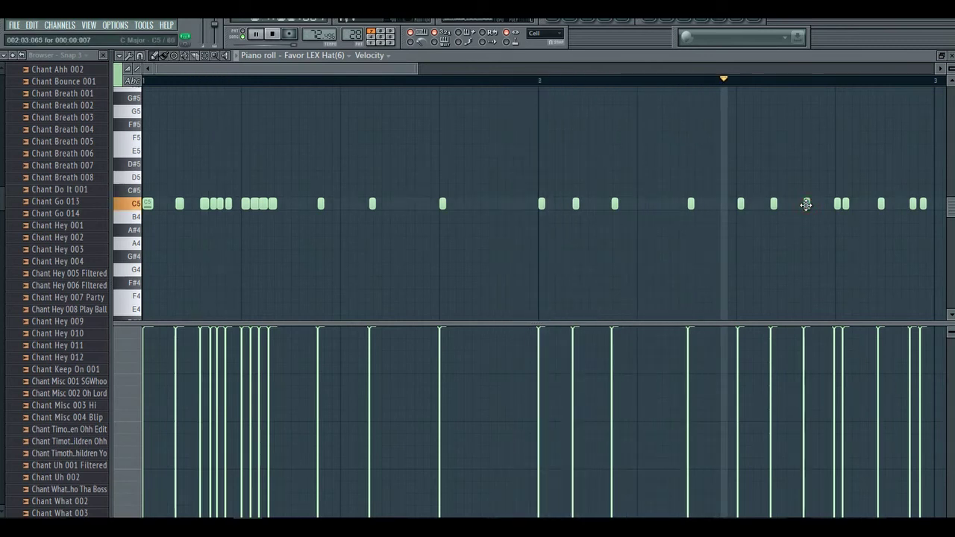
left_click_drag(806, 204, 815, 203)
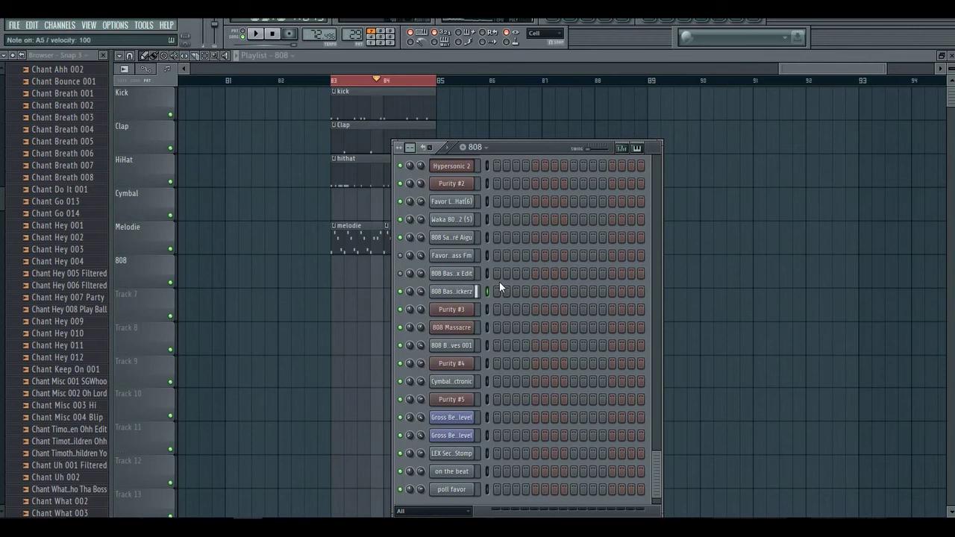
Switch to the original 808 pattern and view its 808 Bass Em Trap Kickerz notes in the piano roll.
right_click(472, 291)
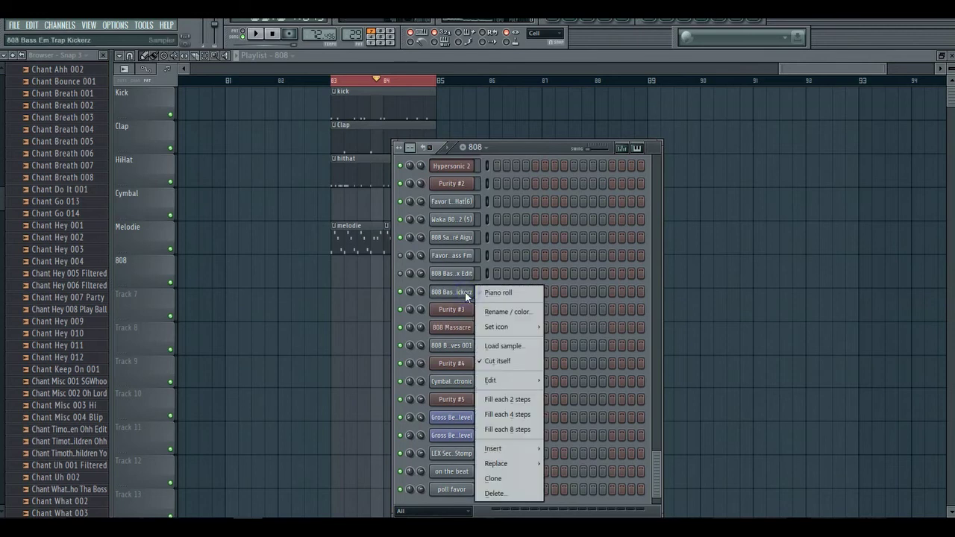
left_click(483, 147)
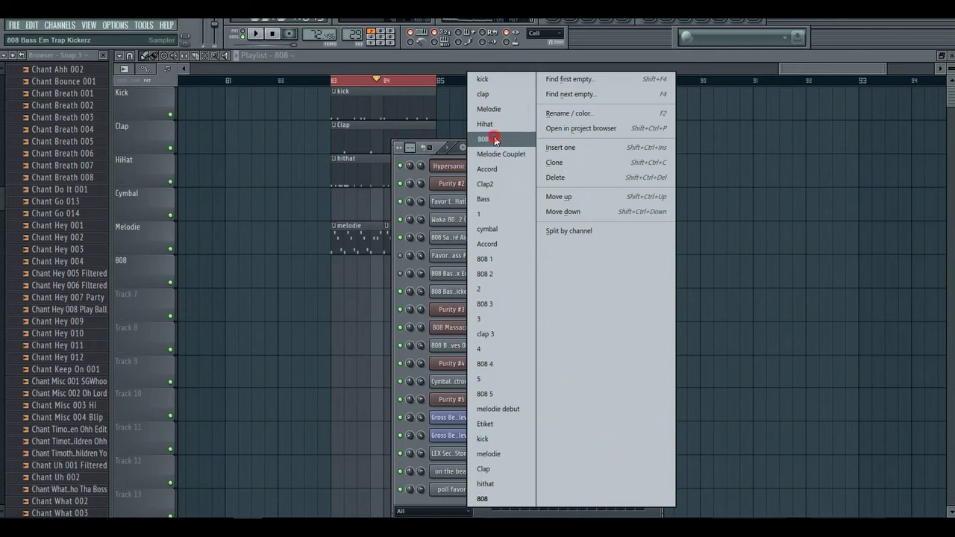
left_click(494, 141)
left_click(534, 290)
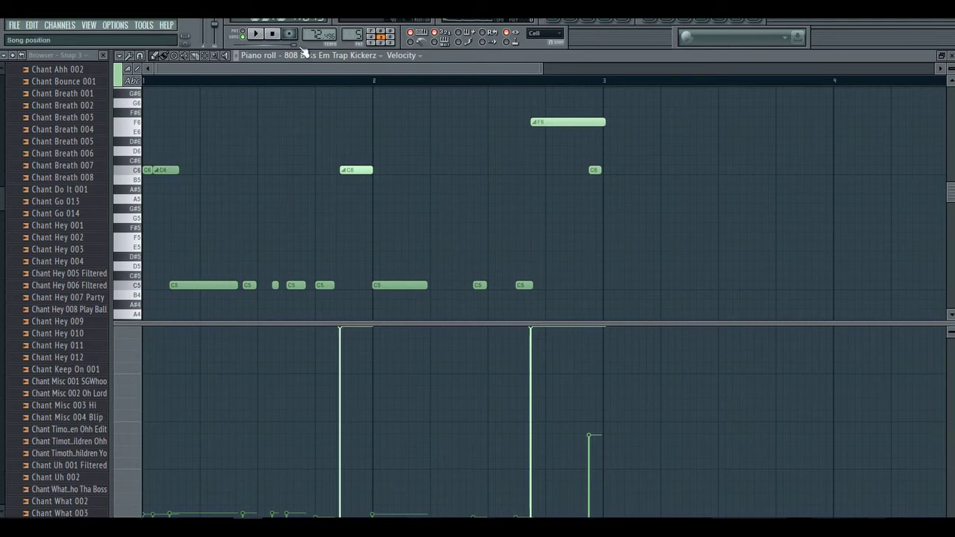
Return to the playlist, select the newest 808 pattern and place its clip at bar 83 on the 808 track.
left_click(555, 22)
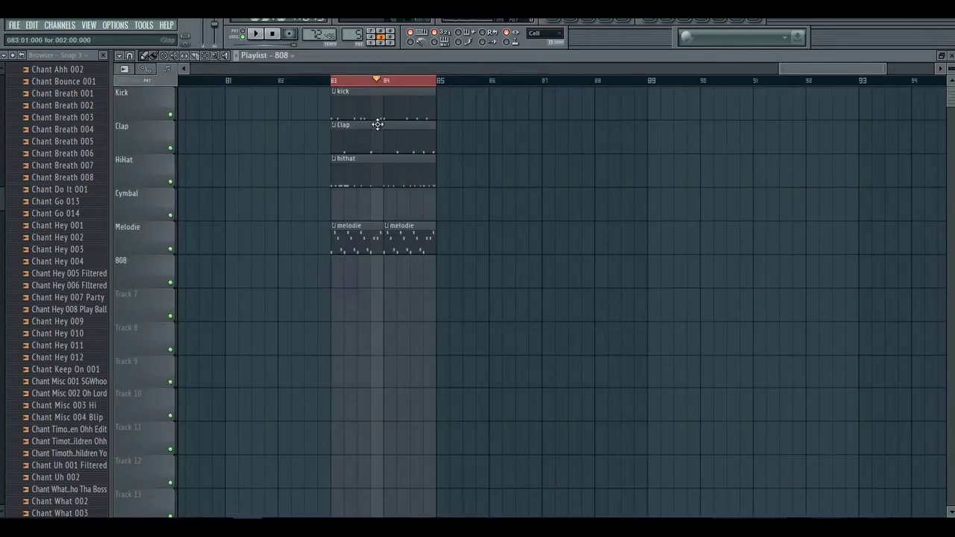
left_click(290, 57)
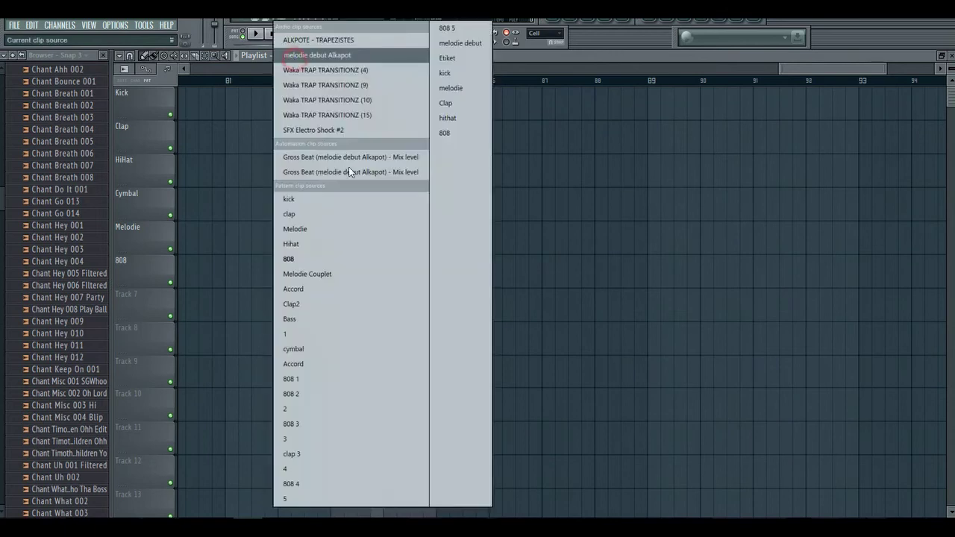
left_click(446, 132)
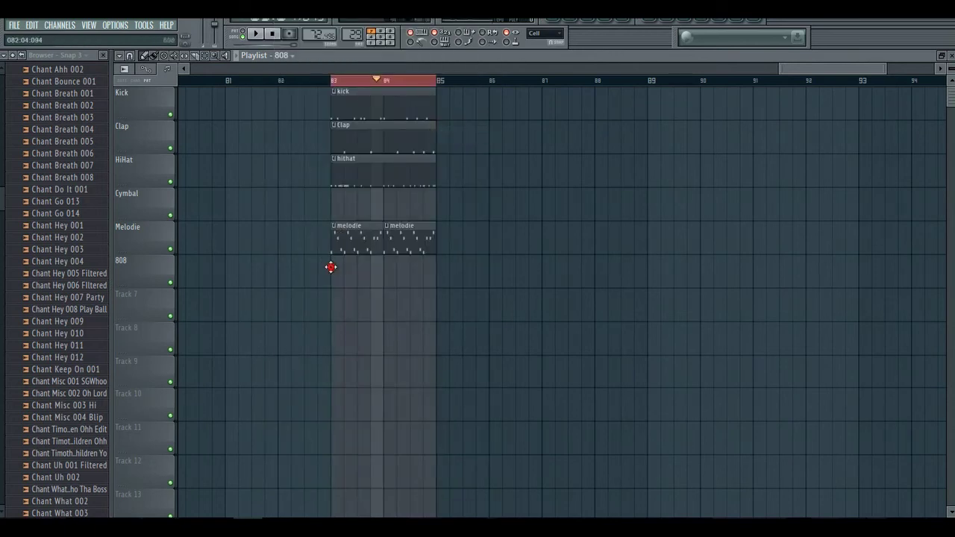
Open the 808 Bass Em Trap Kickerz piano roll in the new 808 pattern and place a short C6 note at the start of bar 1.
left_click(574, 21)
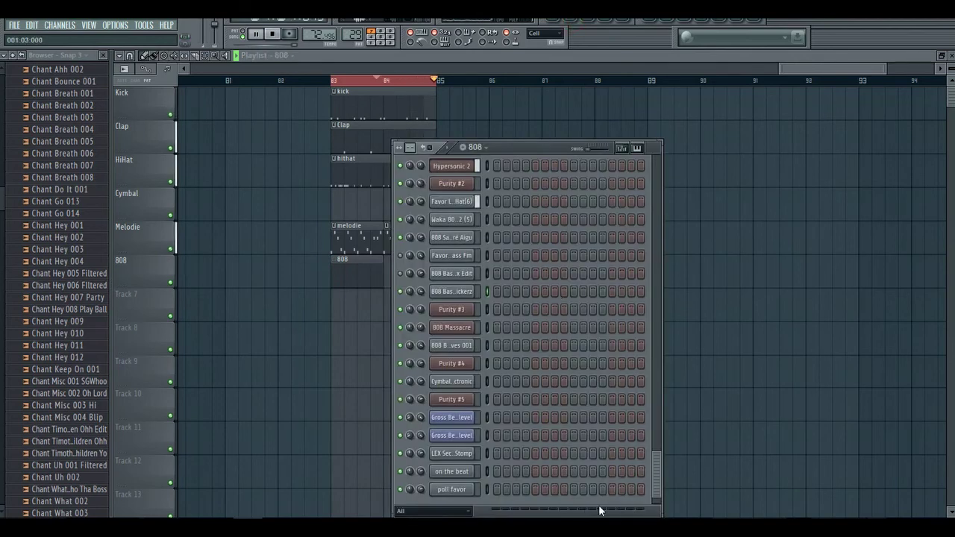
scroll(567, 481, "down", 1)
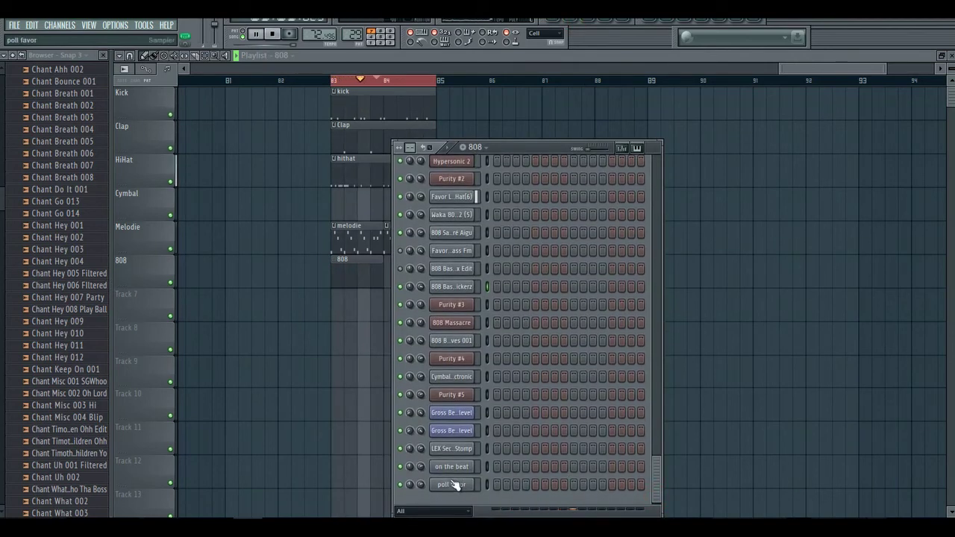
right_click(466, 290)
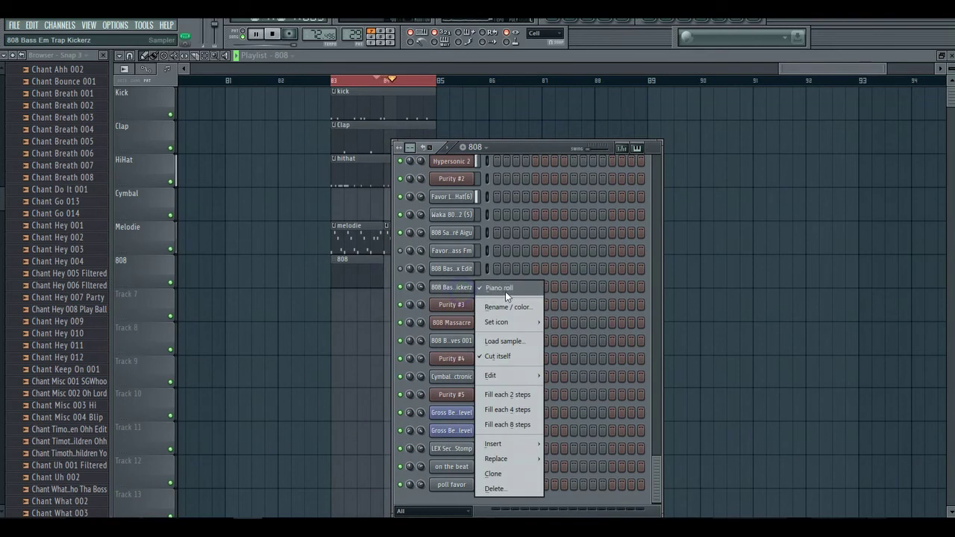
left_click(585, 24)
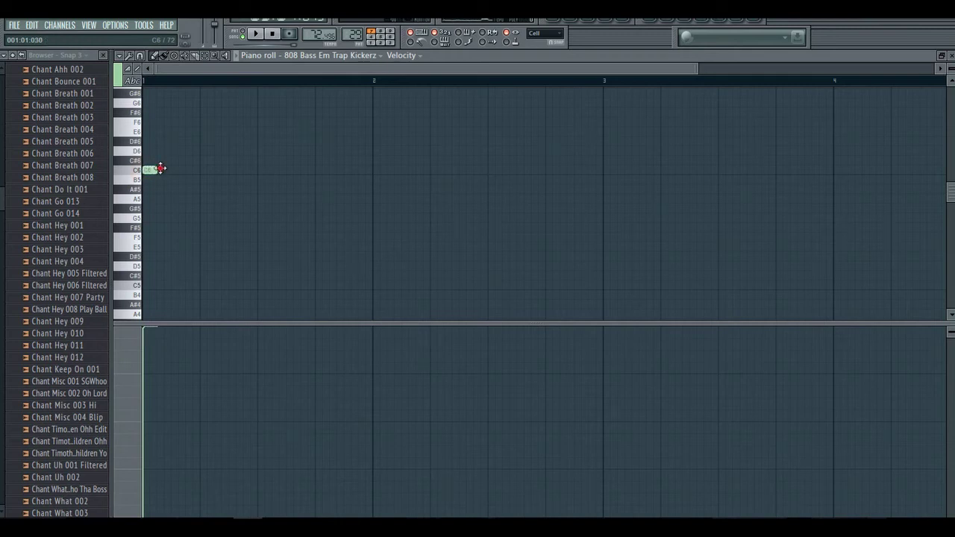
Add a short C6 slide note directly after the first C6 note, followed by a C5 note about one and a half beats long.
double_click(161, 170)
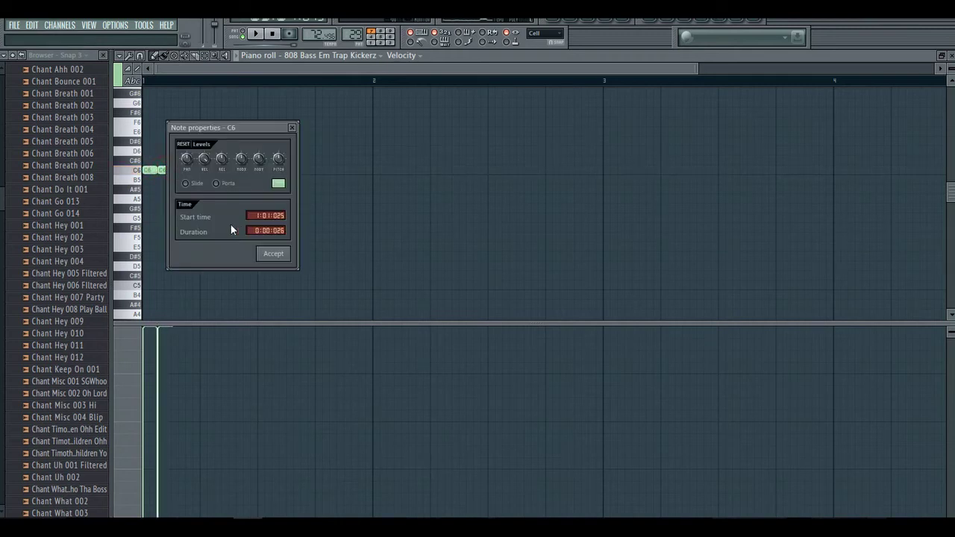
left_click(271, 254)
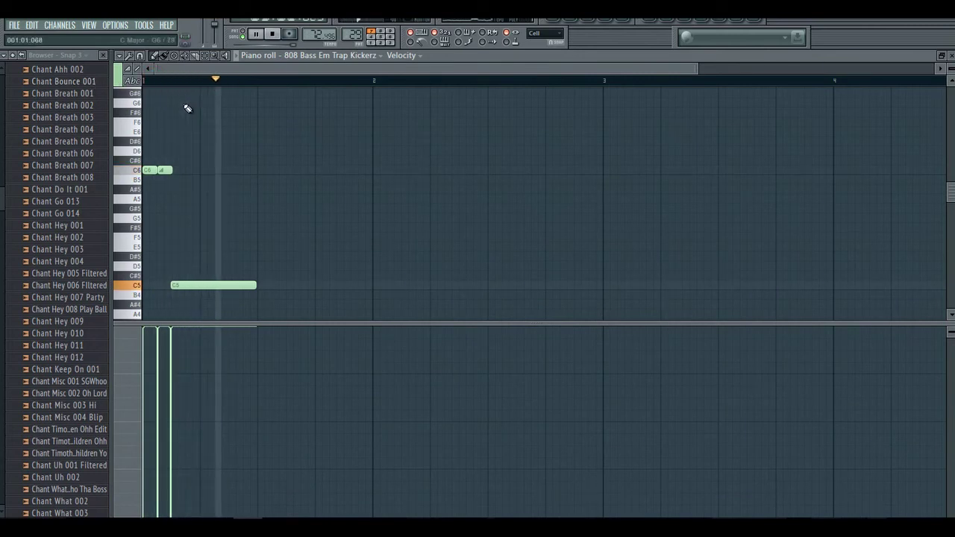
key("space")
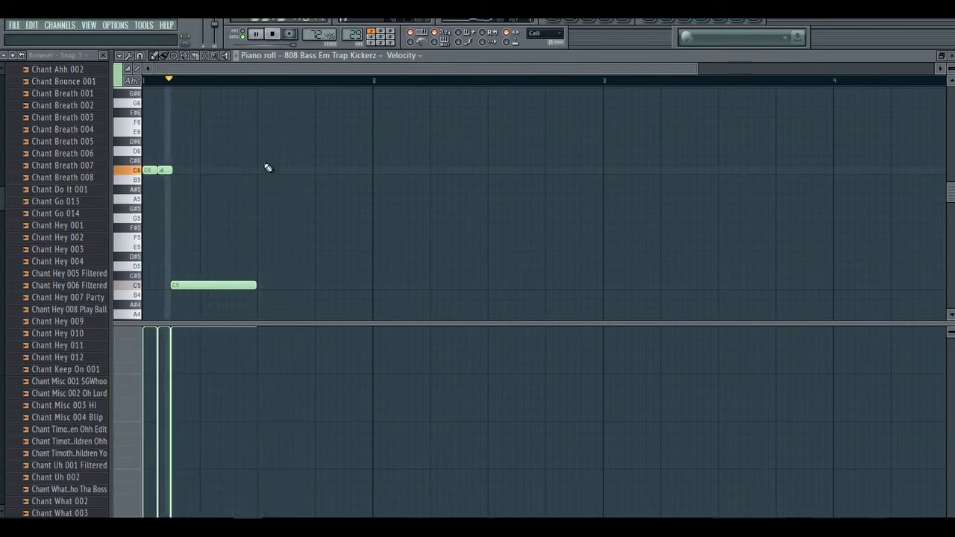
left_click(294, 285)
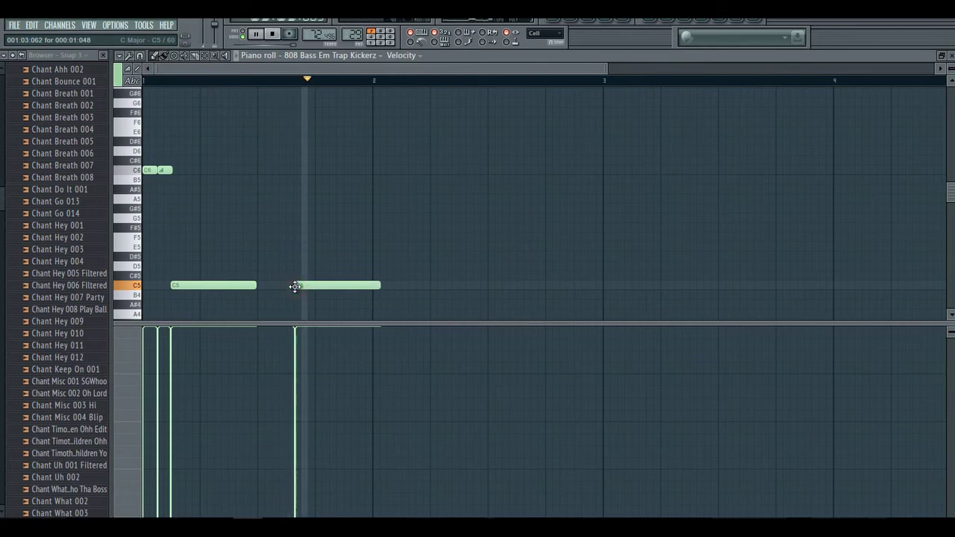
left_click_drag(296, 287, 320, 285)
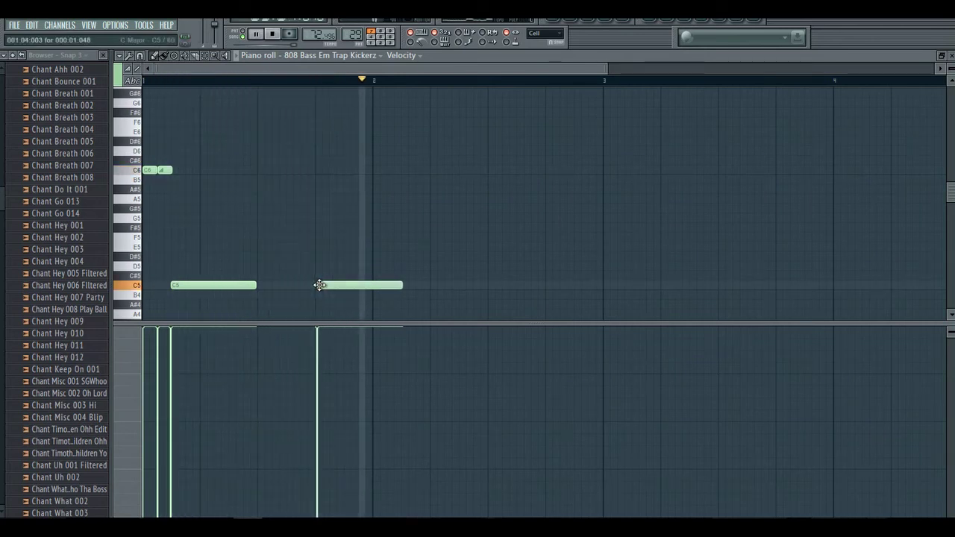
right_click(319, 286)
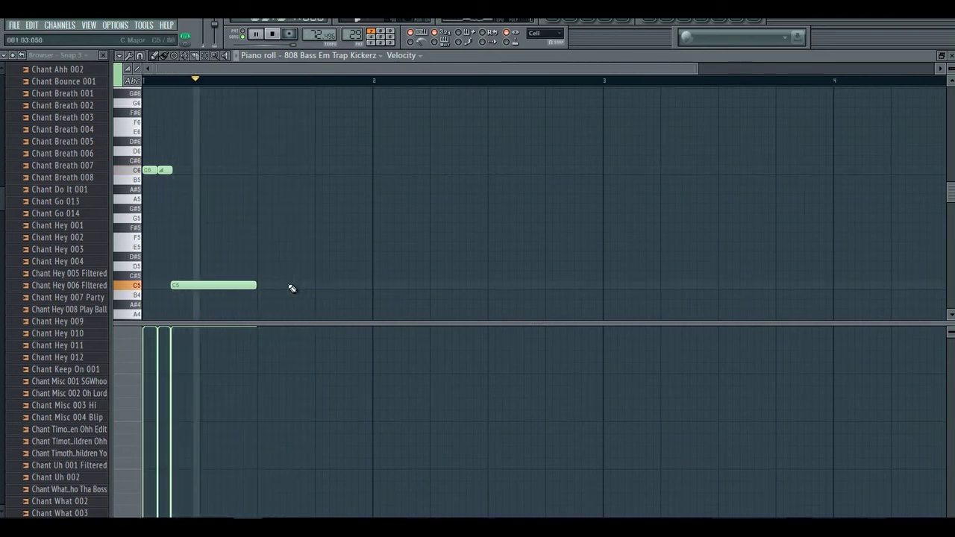
Add a C5 note about 0.4 beat long and nudge it to about a quarter through beat 3 of bar 1.
left_click(288, 286)
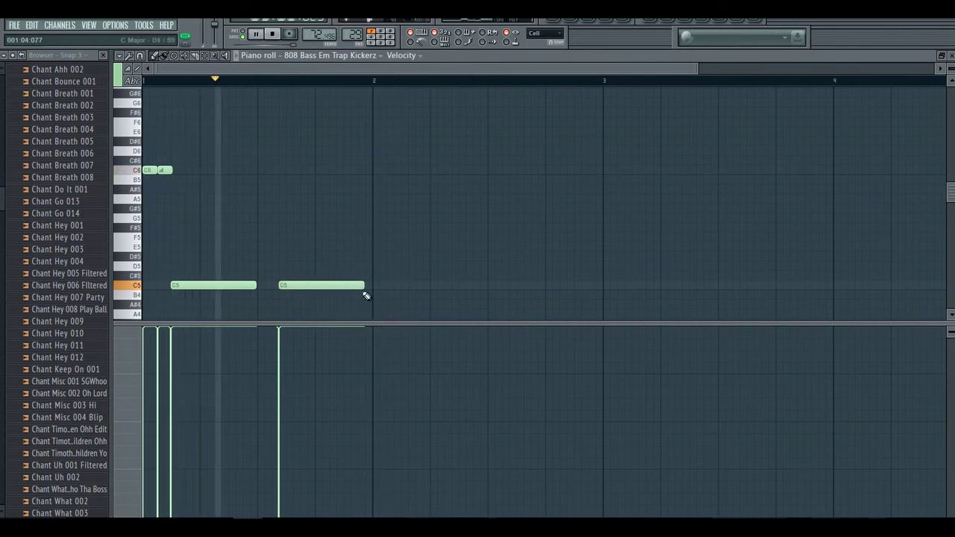
left_click_drag(362, 287, 307, 285)
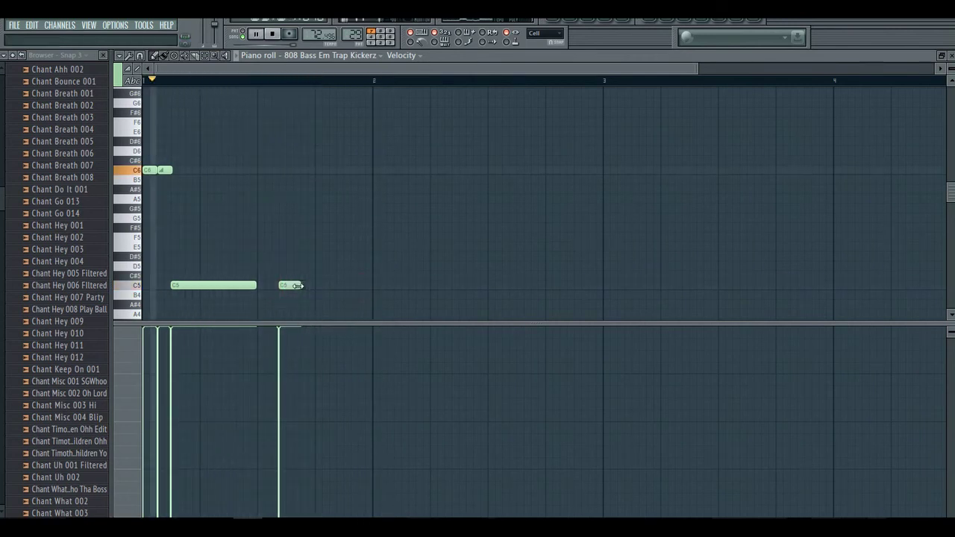
left_click_drag(281, 287, 276, 287)
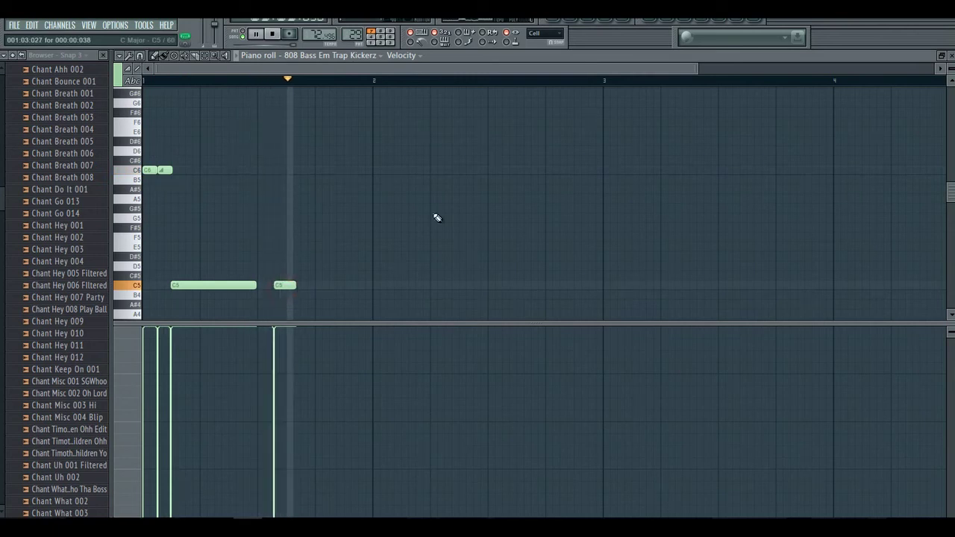
left_click_drag(697, 67, 492, 69)
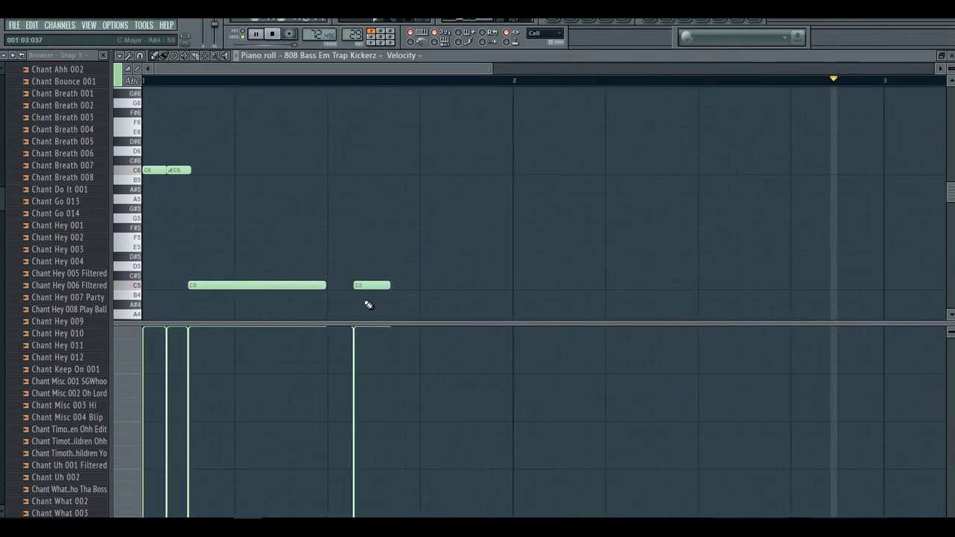
left_click_drag(360, 286, 357, 285)
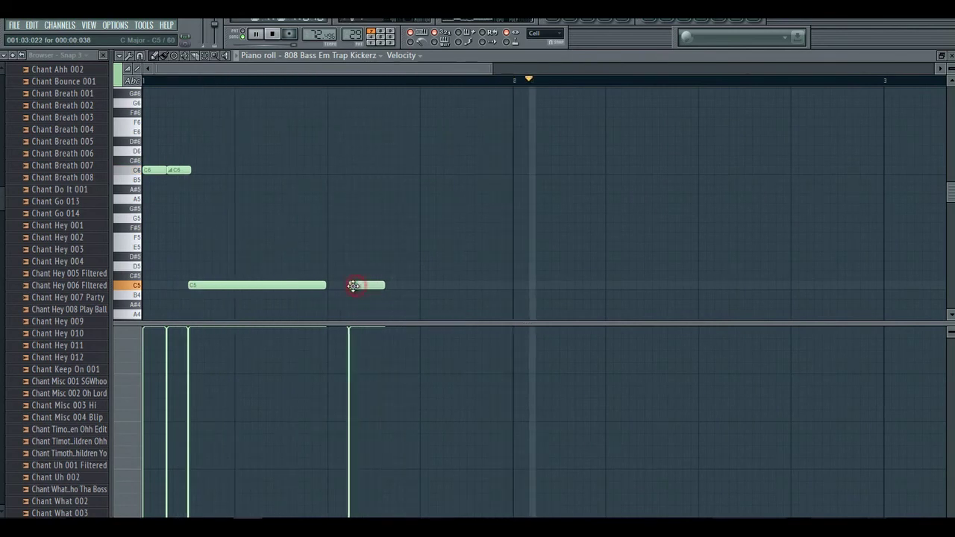
left_click_drag(358, 285, 349, 287)
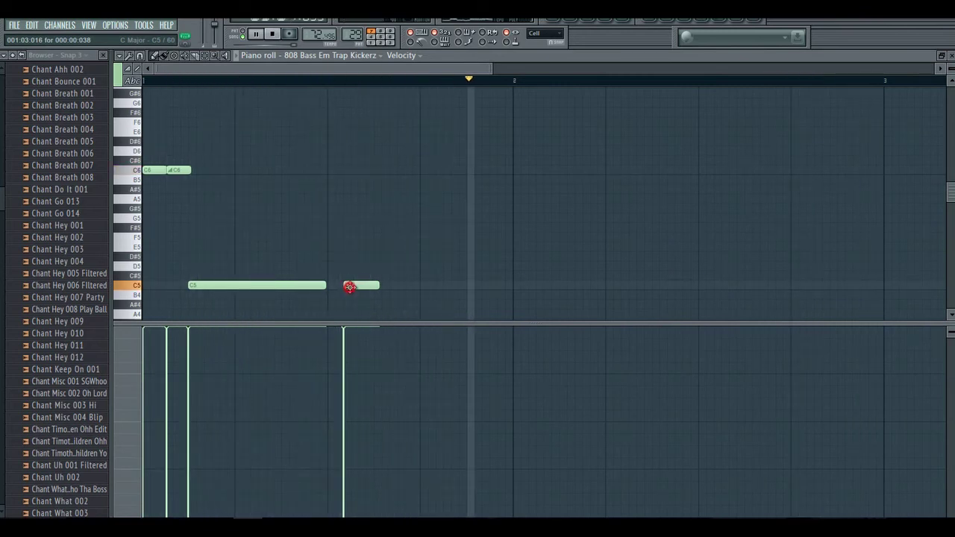
left_click_drag(347, 287, 355, 285)
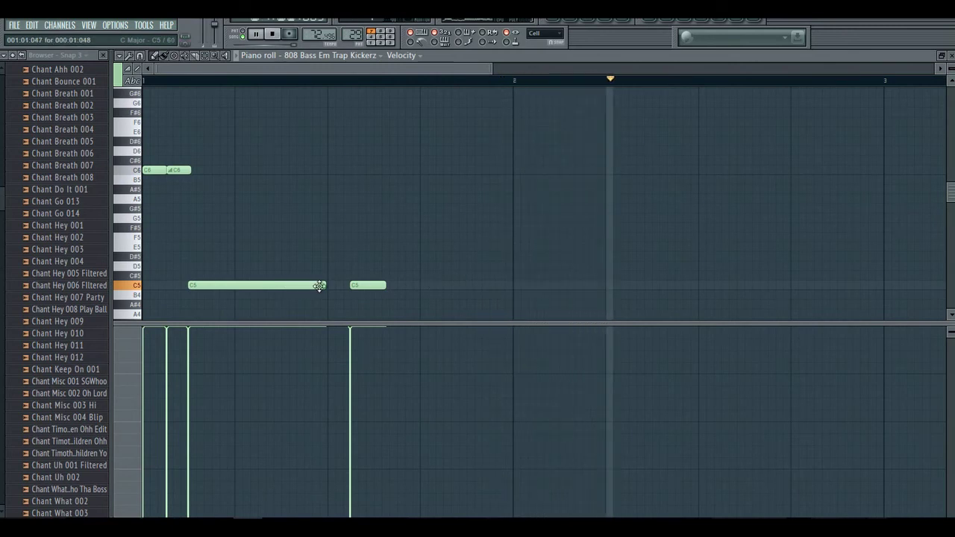
Shorten the long C5 note to about one beat and move the trimmed short C5 note to about two thirds through beat 2.
left_click_drag(325, 285, 273, 285)
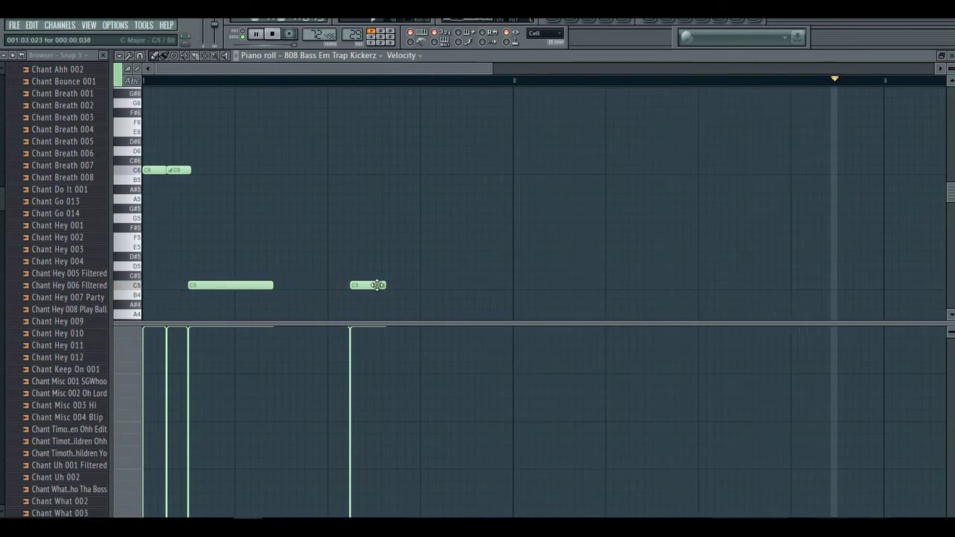
left_click_drag(364, 285, 280, 285)
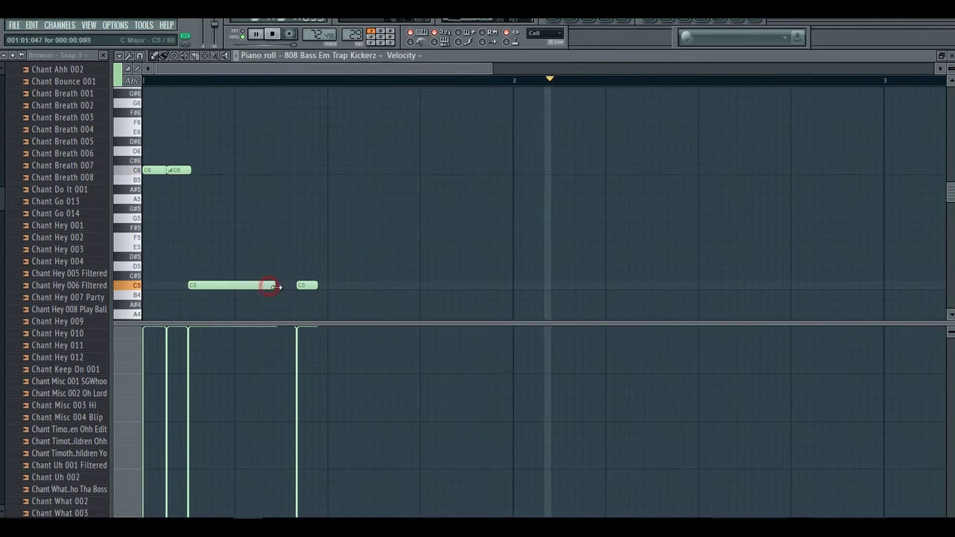
Add two short C5 notes in bar 1, at the start of beat 3 and just past its middle.
left_click(337, 284)
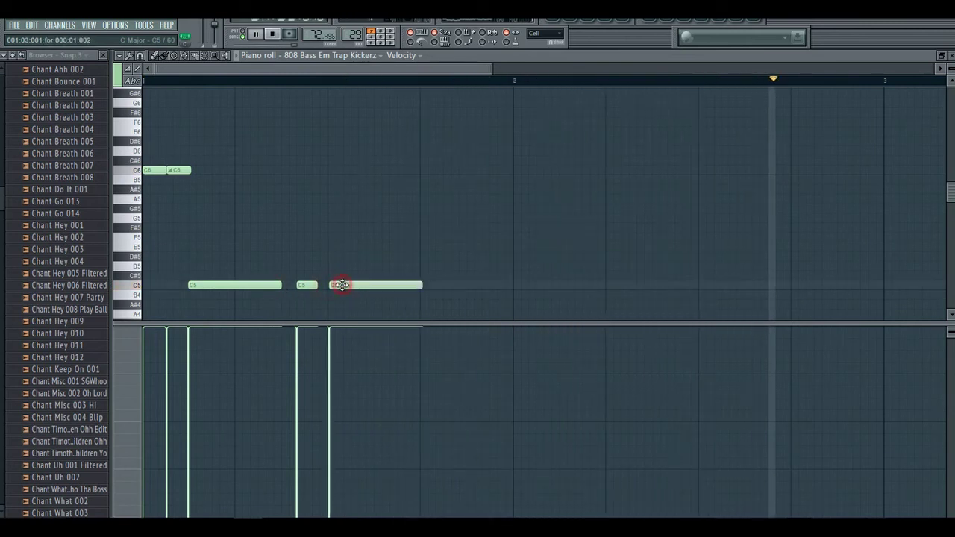
left_click_drag(419, 286, 311, 285)
left_click(381, 285)
left_click(332, 288)
Play bar 1 from beat 2 and nudge the three short C5 notes, moving the first two slightly later and the third slightly earlier.
left_click(277, 80)
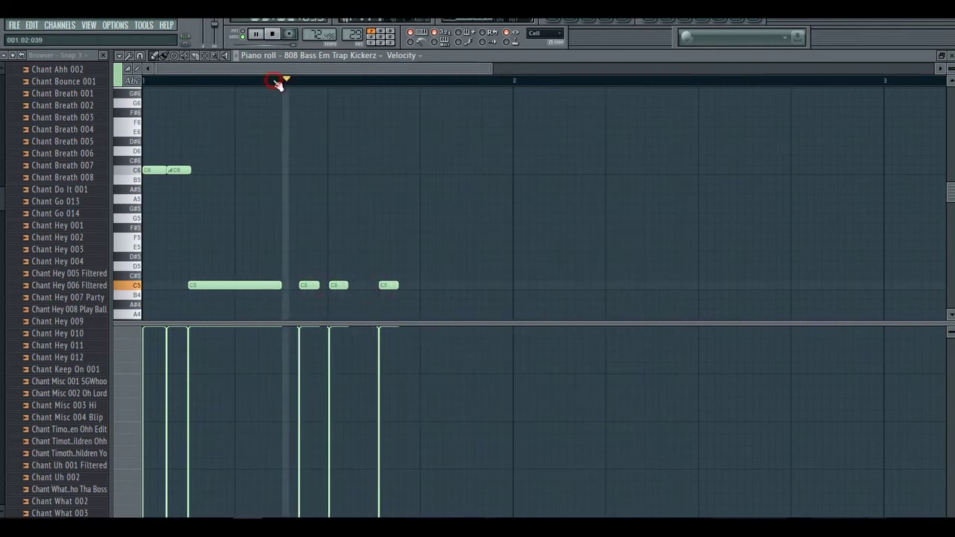
left_click(234, 84)
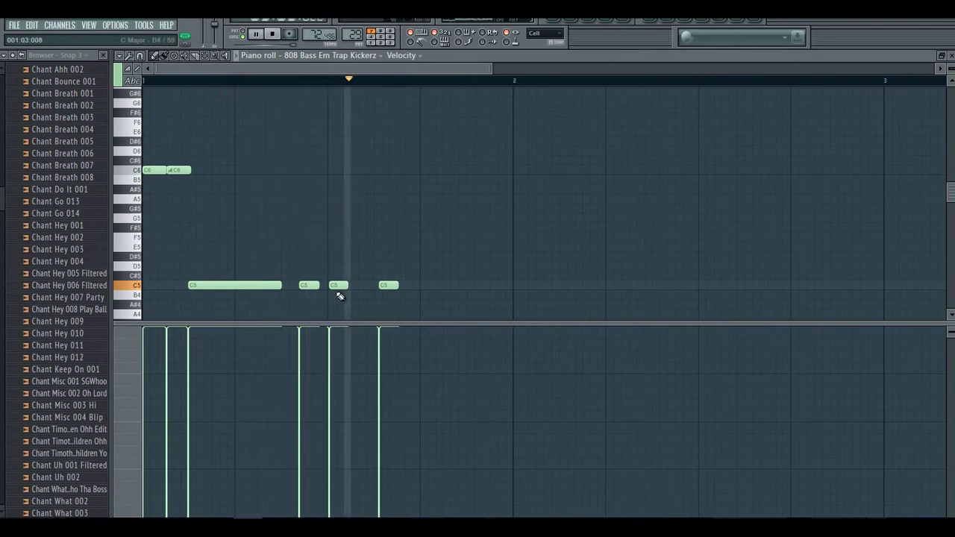
left_click_drag(334, 285, 341, 285)
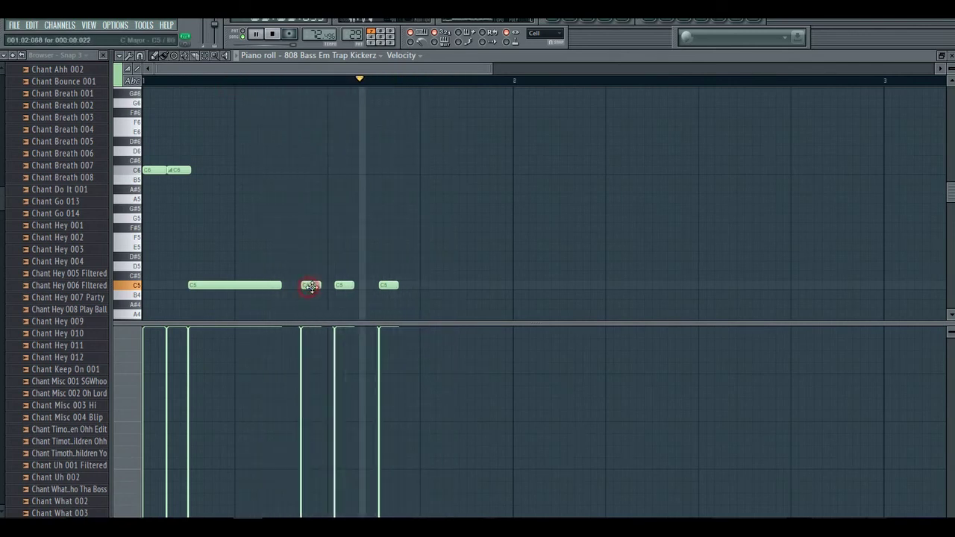
left_click_drag(310, 286, 314, 288)
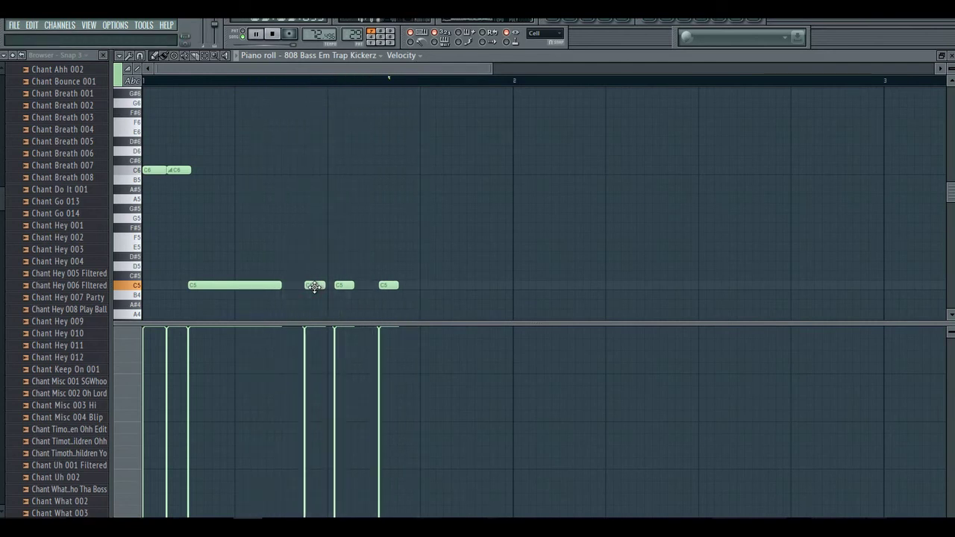
left_click_drag(384, 286, 379, 284)
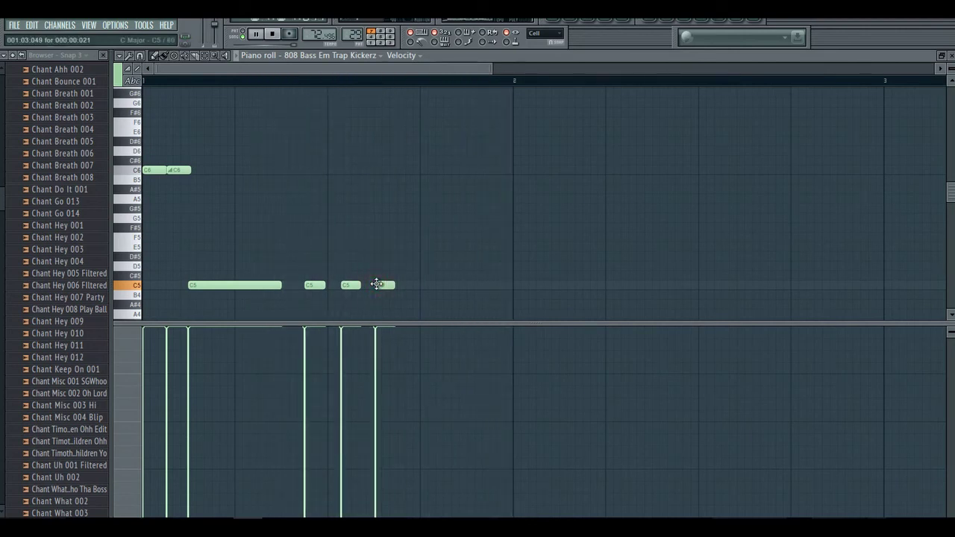
Add a C6 slide note halfway through beat 4 of bar 1 and a one-beat C5 note at the start of bar 2.
double_click(475, 171)
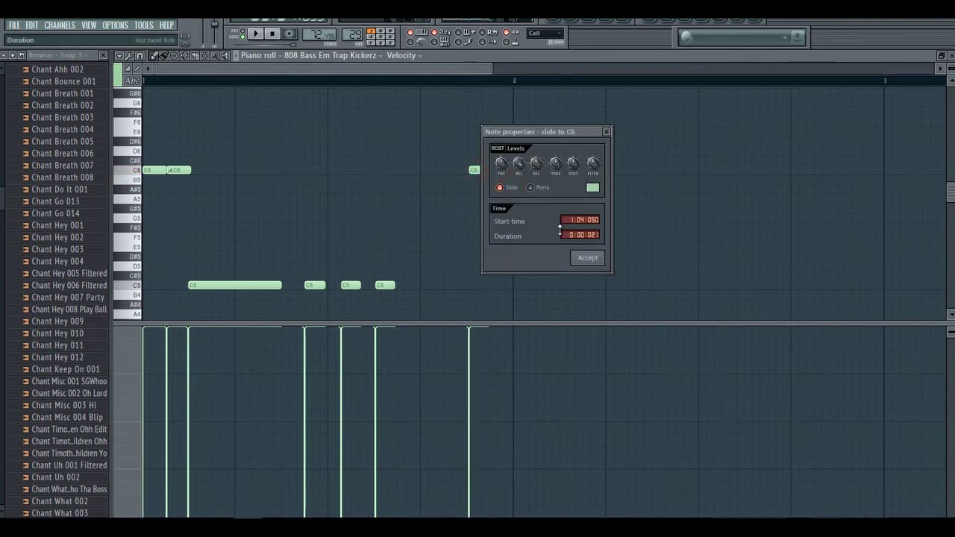
left_click(584, 258)
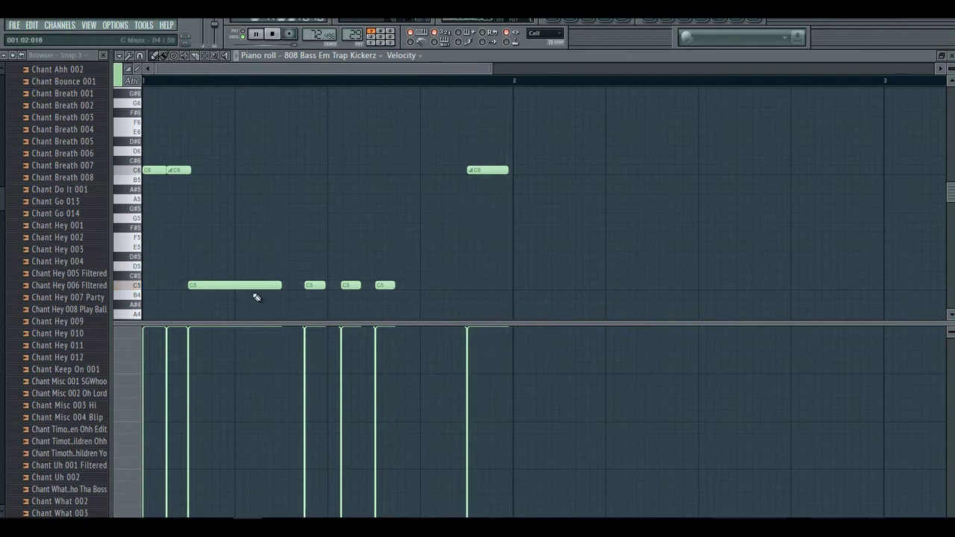
left_click(513, 285)
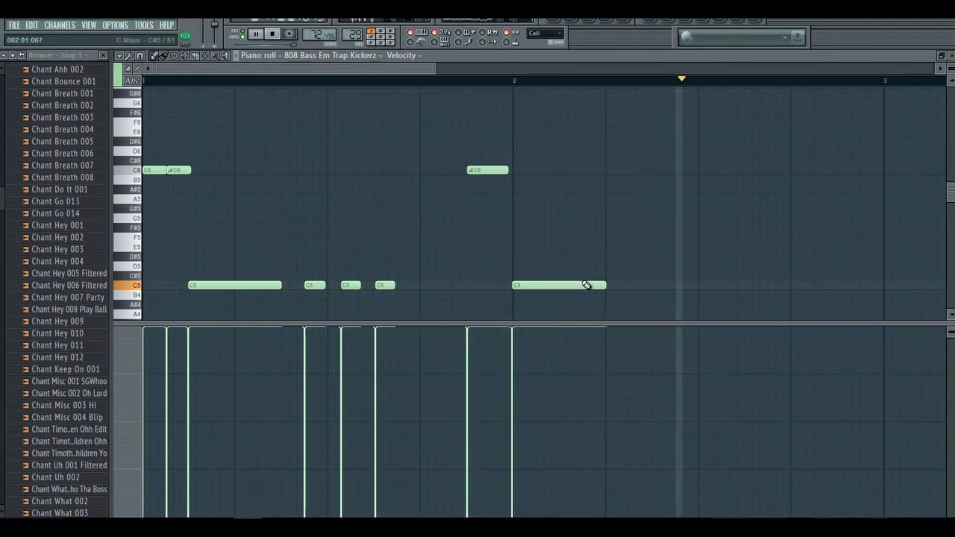
Add two short C5 notes in bar 2, about three quarters through beat 2 and about halfway through beat 3.
left_click(698, 285)
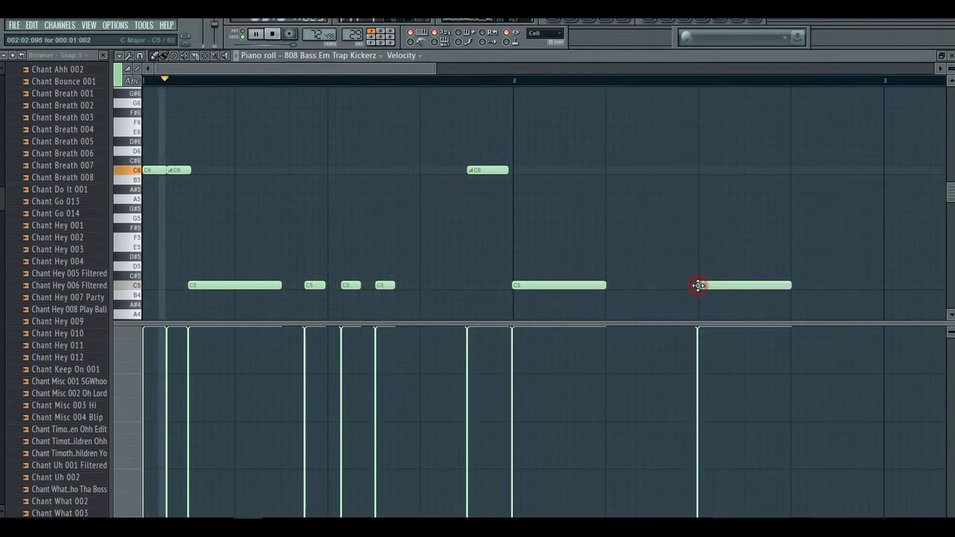
left_click_drag(791, 285, 688, 292)
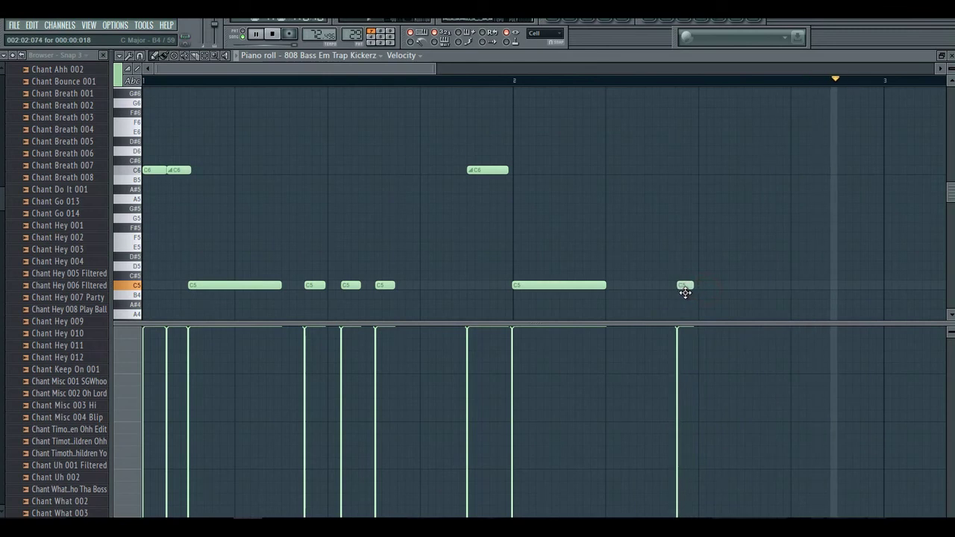
left_click(755, 285)
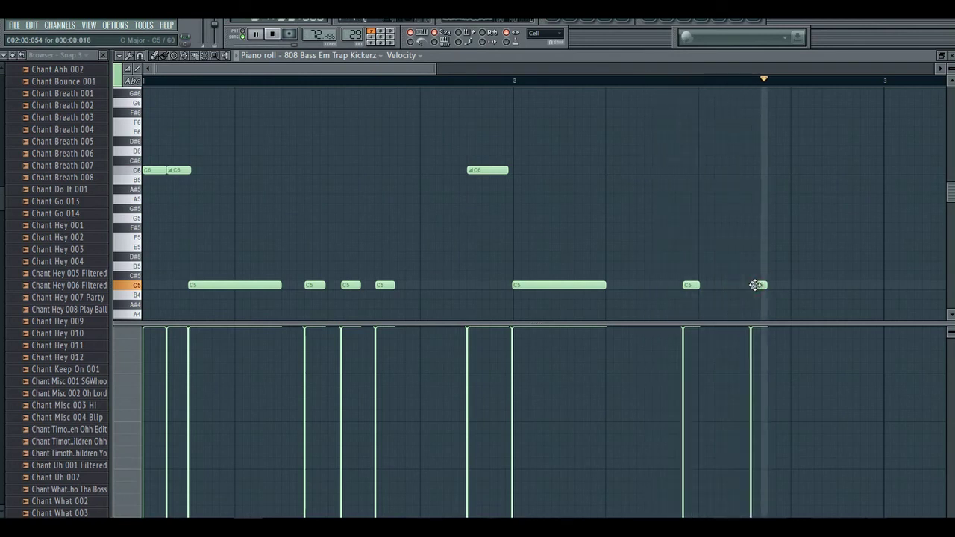
left_click_drag(755, 285, 749, 285)
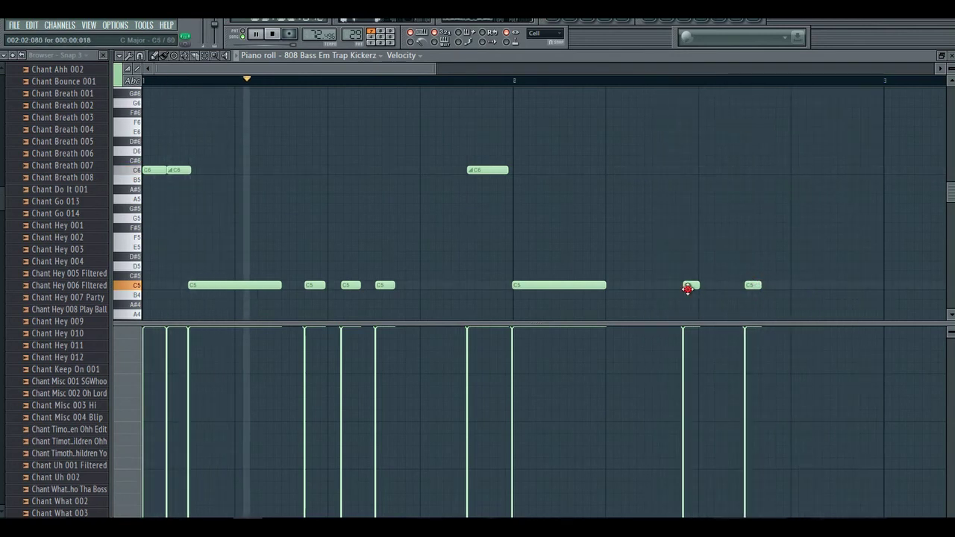
left_click_drag(687, 288, 682, 286)
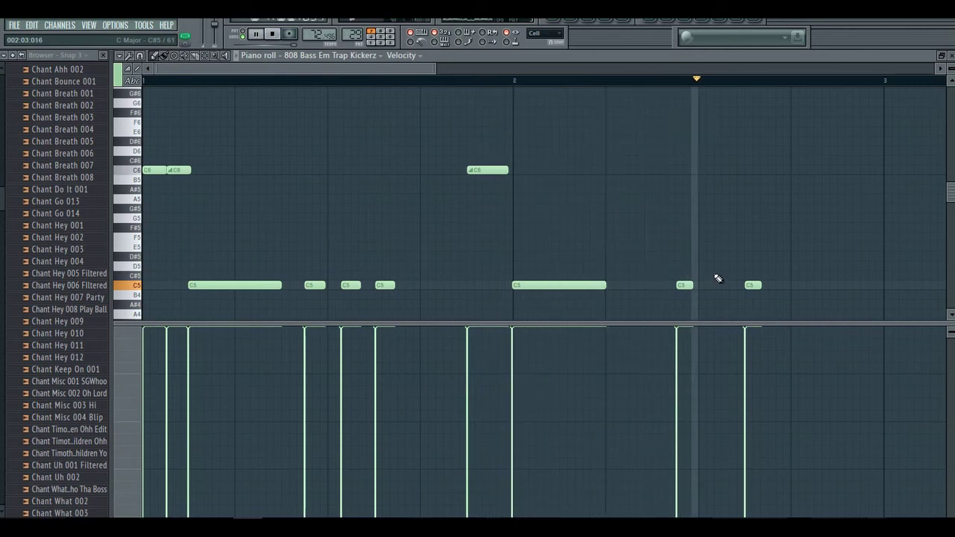
left_click_drag(684, 286, 683, 286)
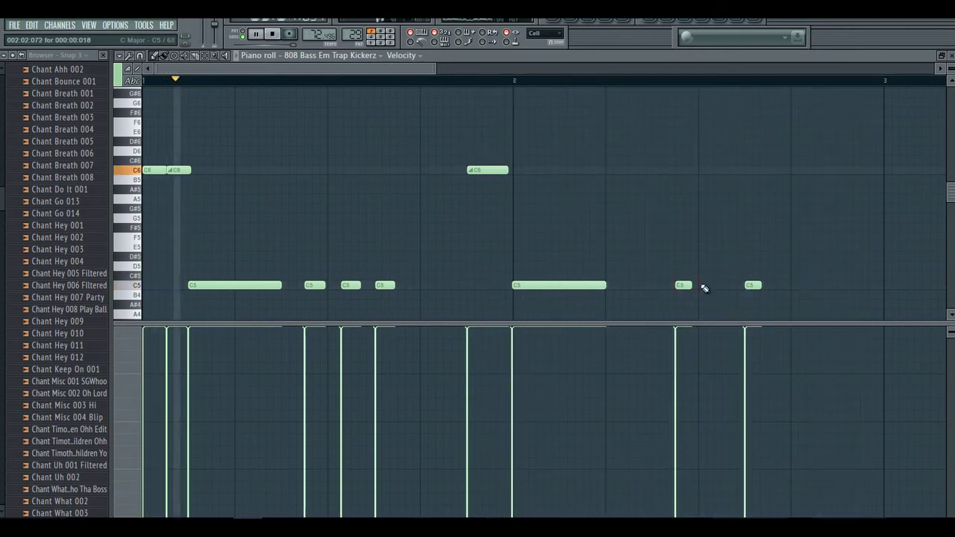
left_click_drag(751, 288, 747, 288)
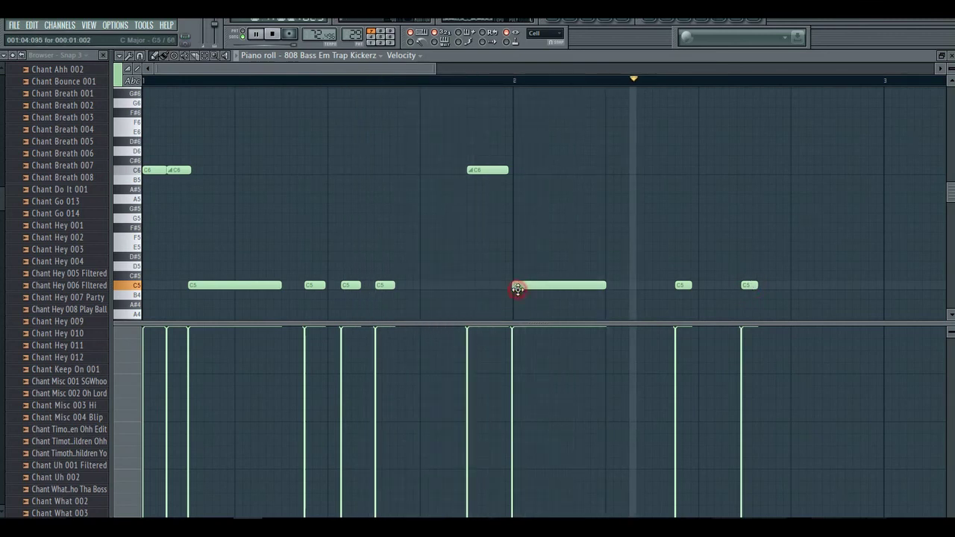
Add a one-beat F6 slide note starting about three quarters through beat 3 of bar 2.
left_click(806, 133)
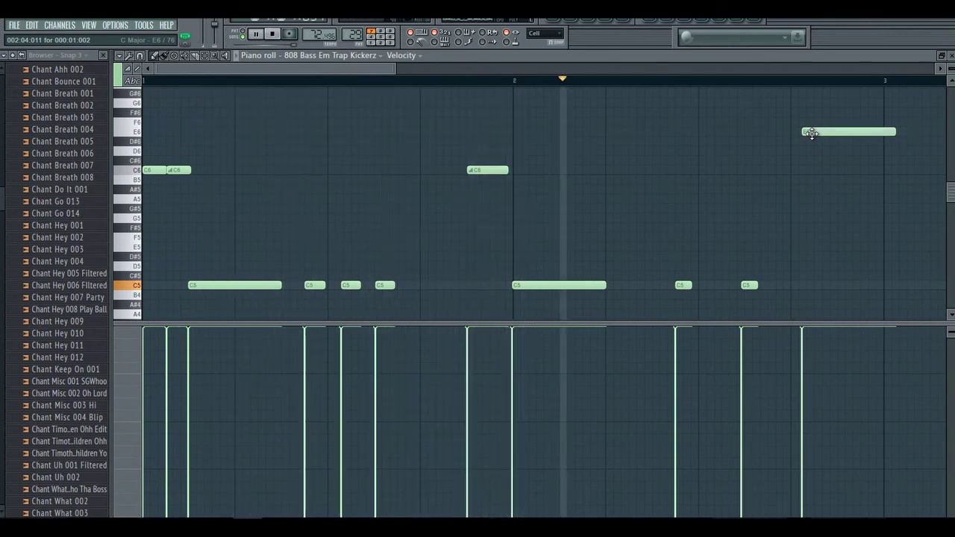
left_click_drag(811, 133, 804, 120)
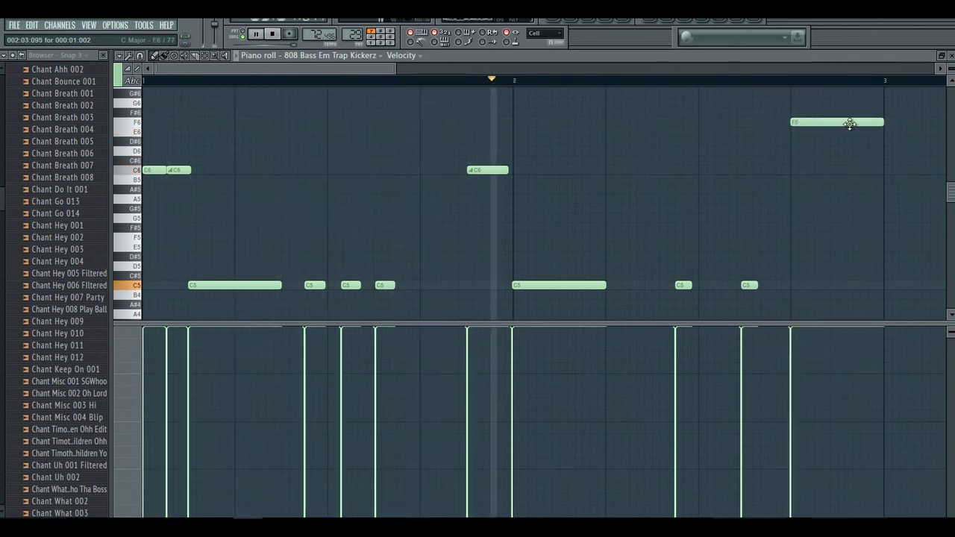
left_click_drag(849, 124, 819, 123)
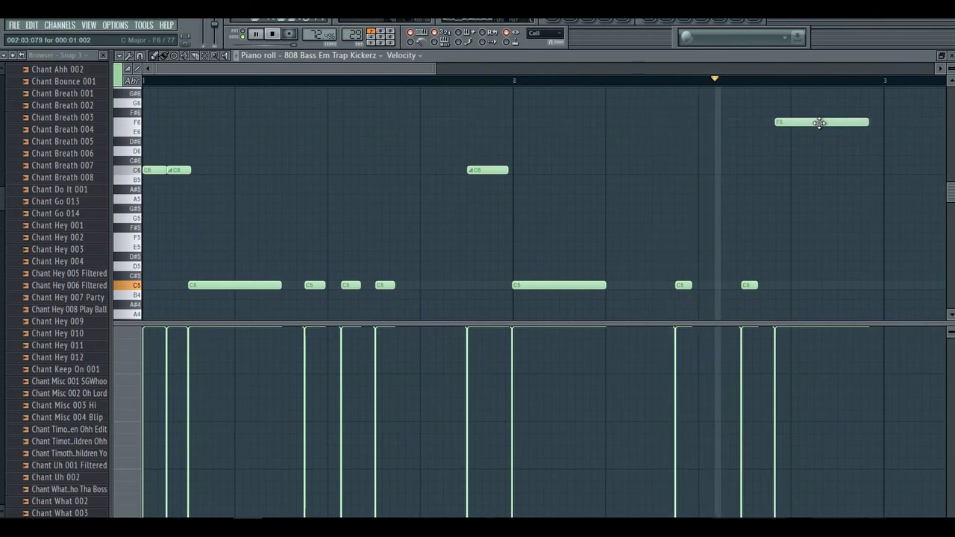
double_click(819, 123)
left_click(843, 138)
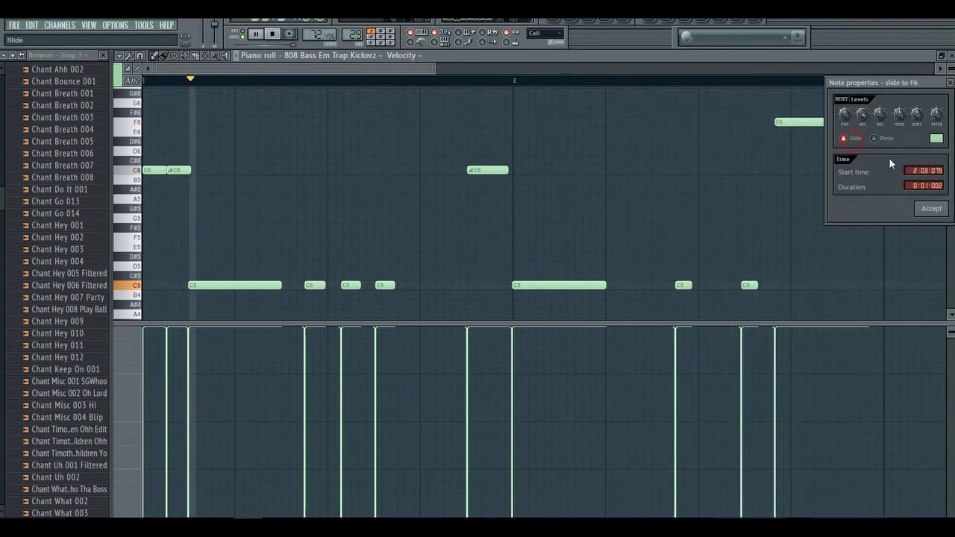
left_click(941, 209)
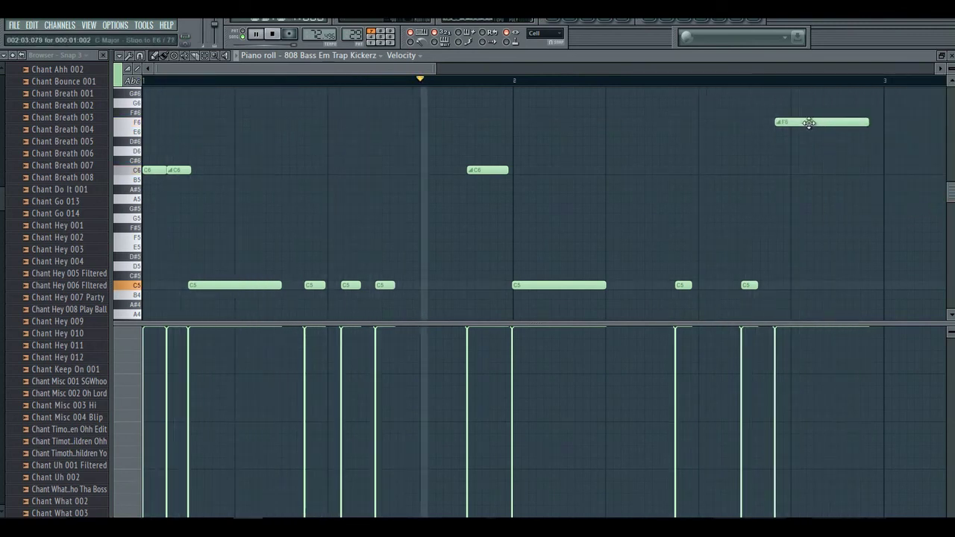
Add a very short C#6 note about three quarters through beat 4 of bar 2.
left_click(817, 141)
left_click_drag(835, 144, 845, 163)
left_click_drag(913, 162, 862, 162)
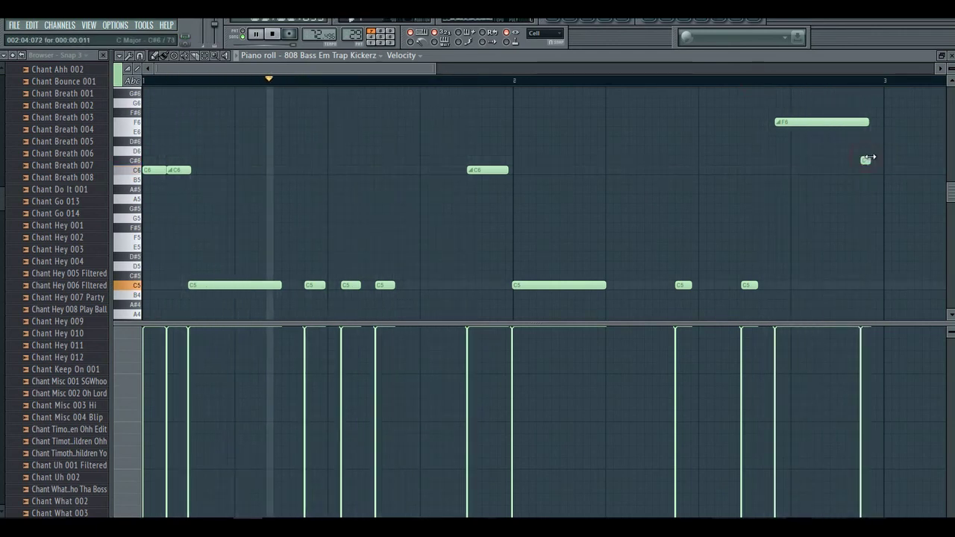
left_click_drag(865, 159, 852, 162)
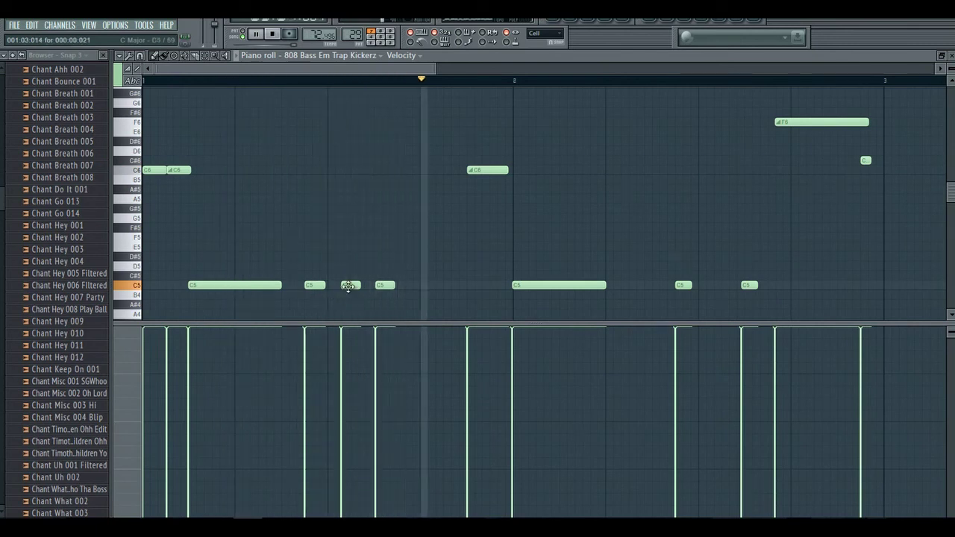
Nudge the last two short C5 notes of bar 1 slightly earlier and play the bass from beat 2.
left_click_drag(348, 285, 379, 286)
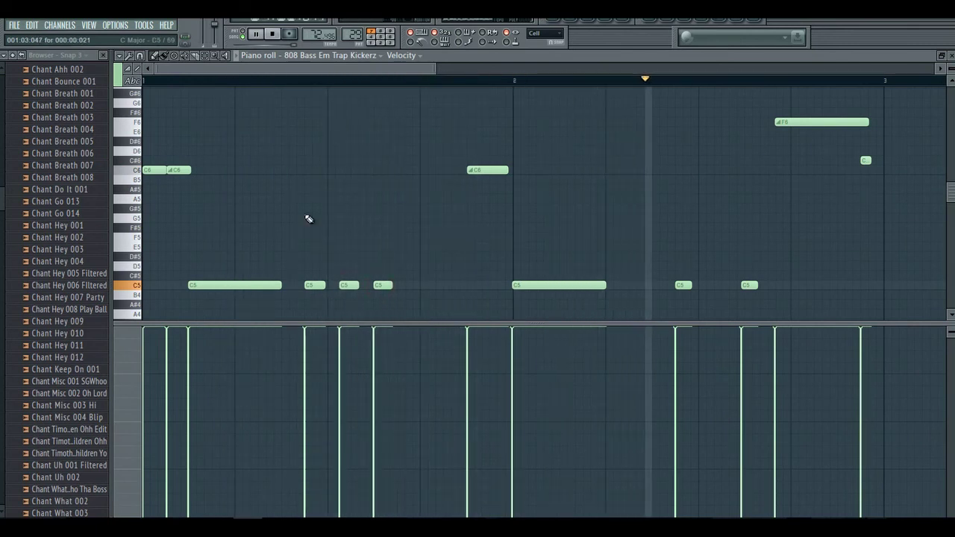
left_click(302, 81)
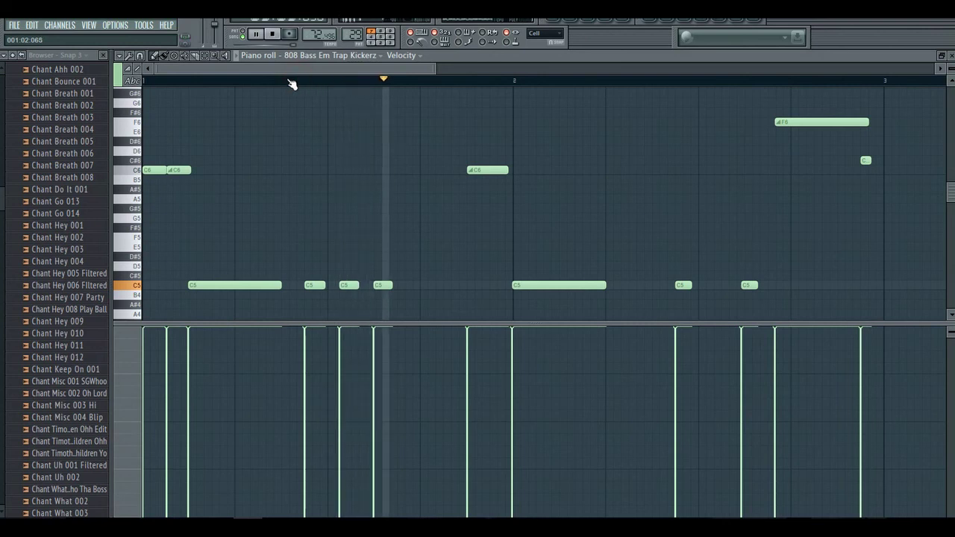
left_click(281, 81)
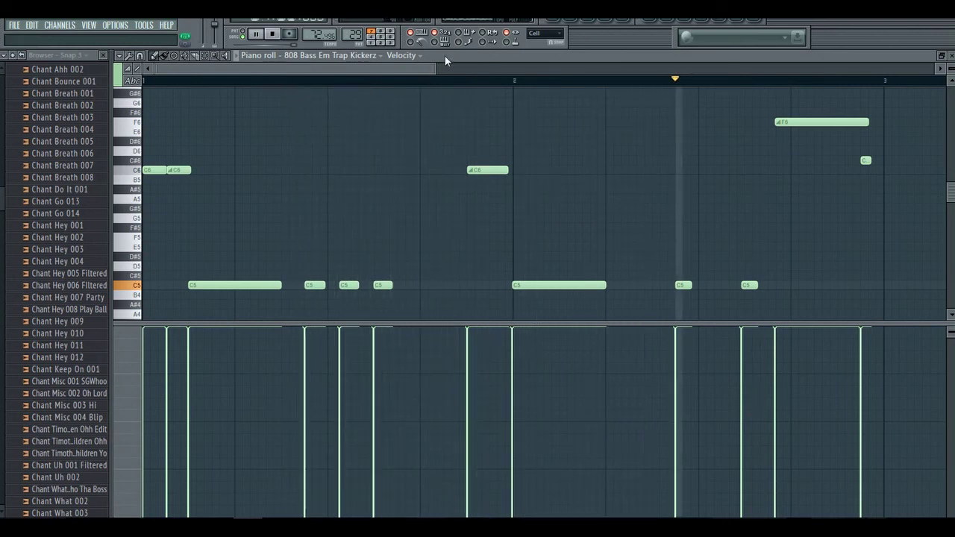
key("space")
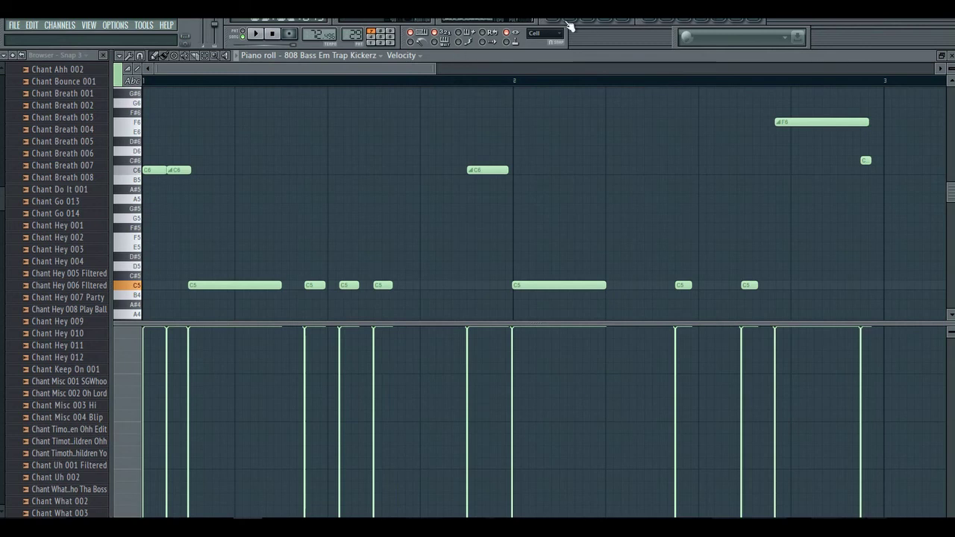
Return to the playlist and play the existing arrangement from bar 7.
left_click(445, 41)
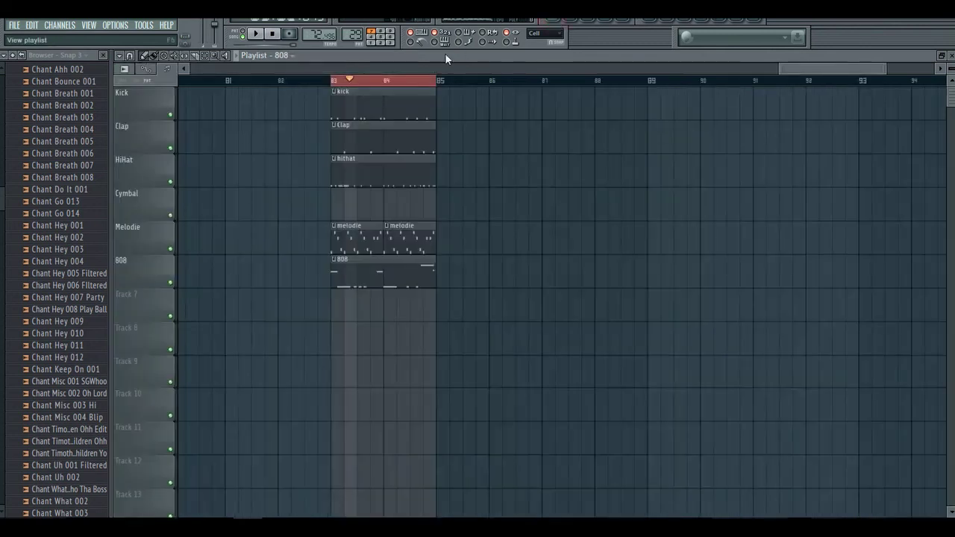
left_click(265, 69)
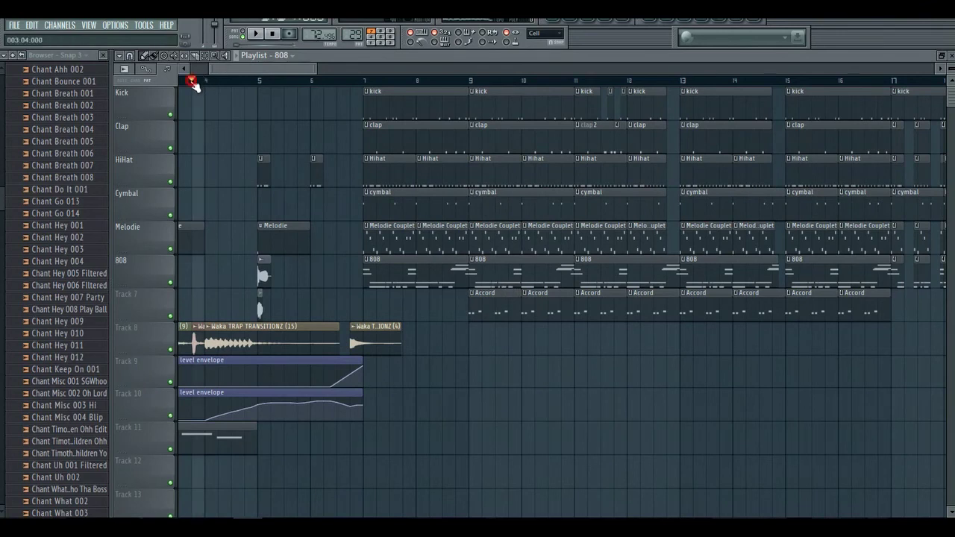
mouse_move(220, 81)
left_mouse_down()
mouse_move(305, 79)
mouse_move(300, 87)
left_mouse_up()
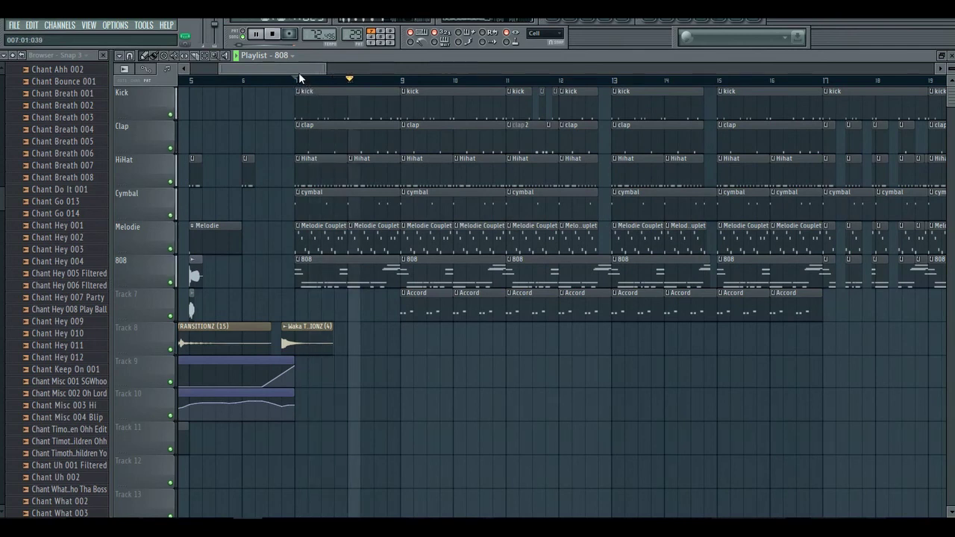
left_click_drag(297, 69, 314, 70)
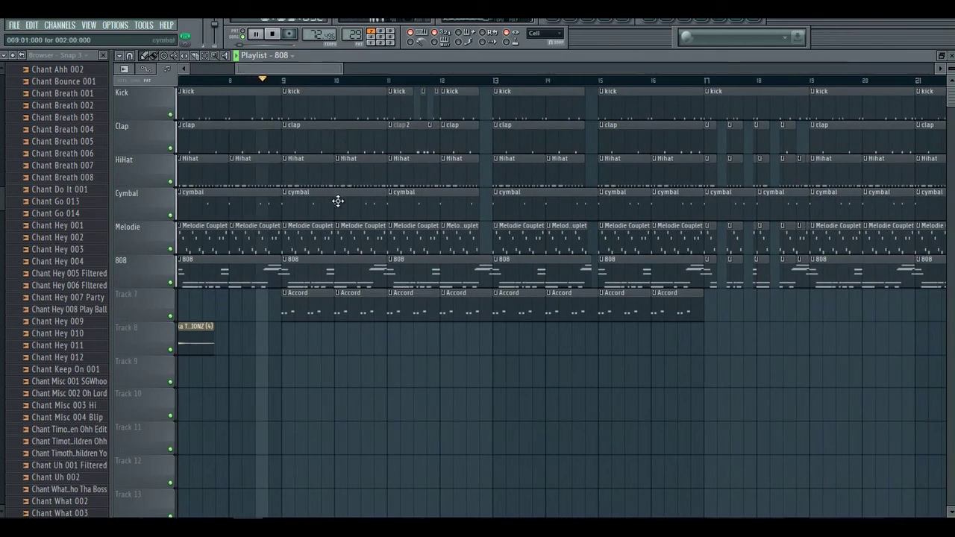
Pick up the Accord pattern from its clip at bar 9 and place it on Track 7 at bar 83.
left_click(318, 314)
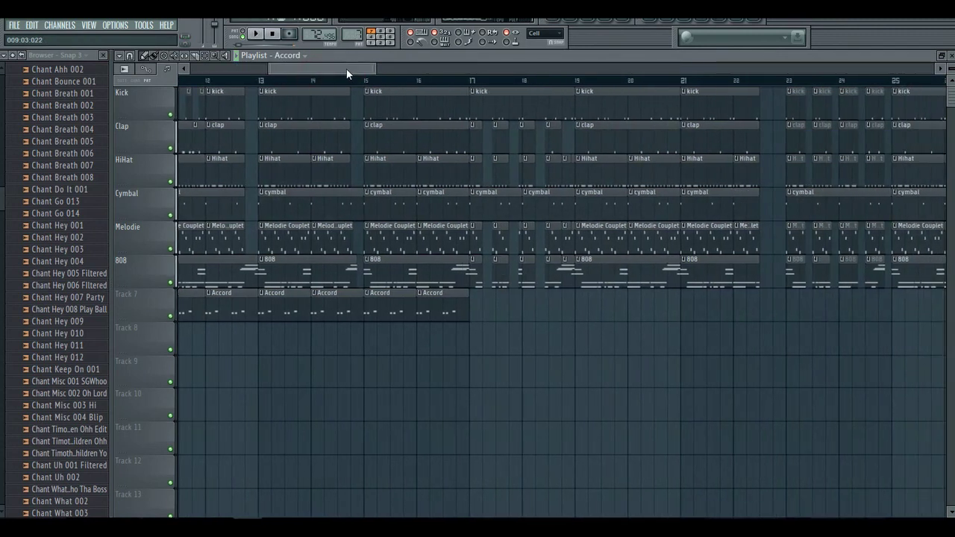
mouse_move(352, 69)
left_mouse_down()
mouse_move(616, 82)
mouse_move(873, 132)
left_mouse_up()
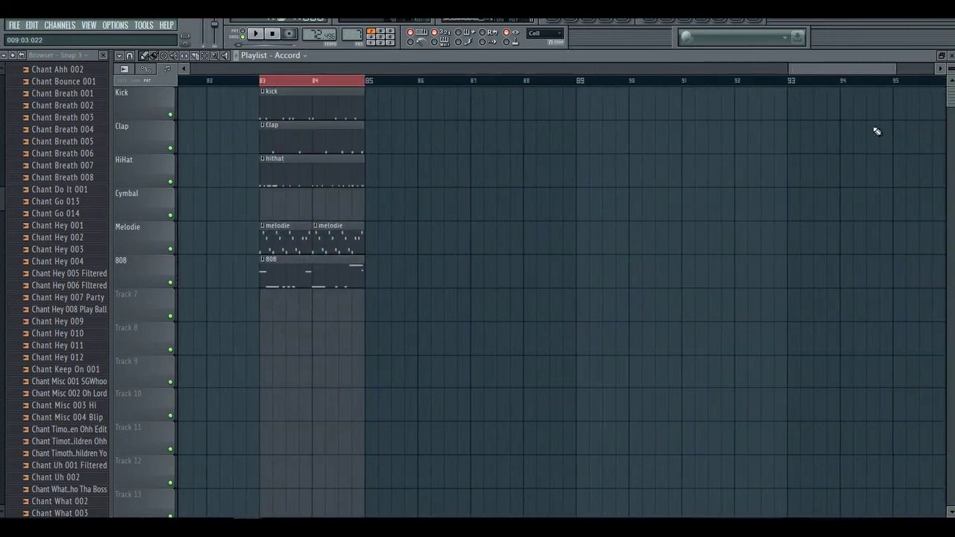
left_click(263, 311)
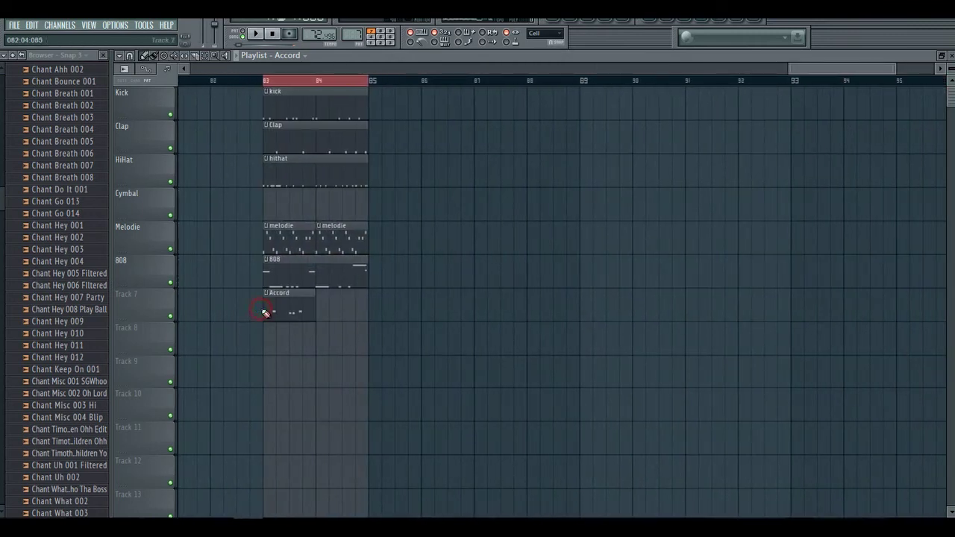
Examine the Tek Bamboo preset of the Purity #3 channel, play the beat with it and close the plugin.
left_click(574, 22)
left_click(451, 304)
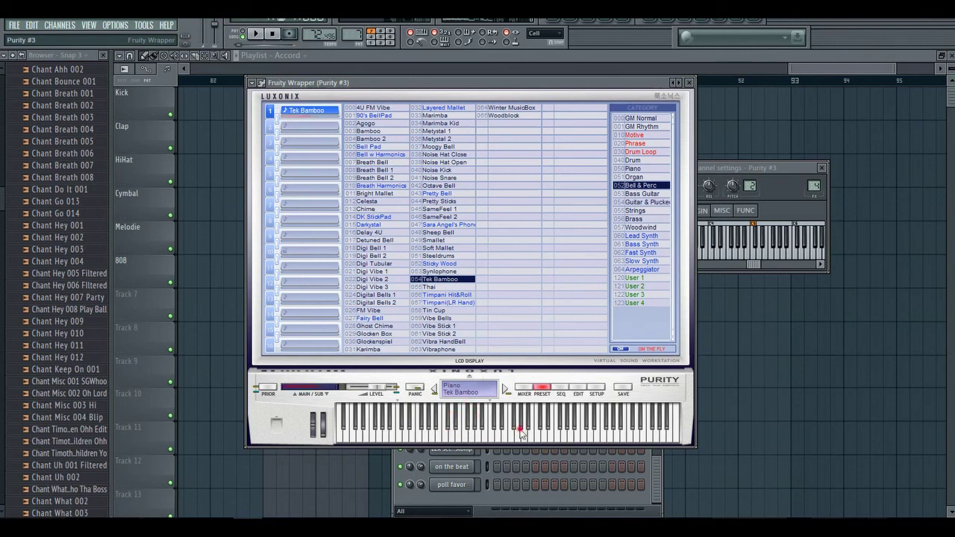
key("space")
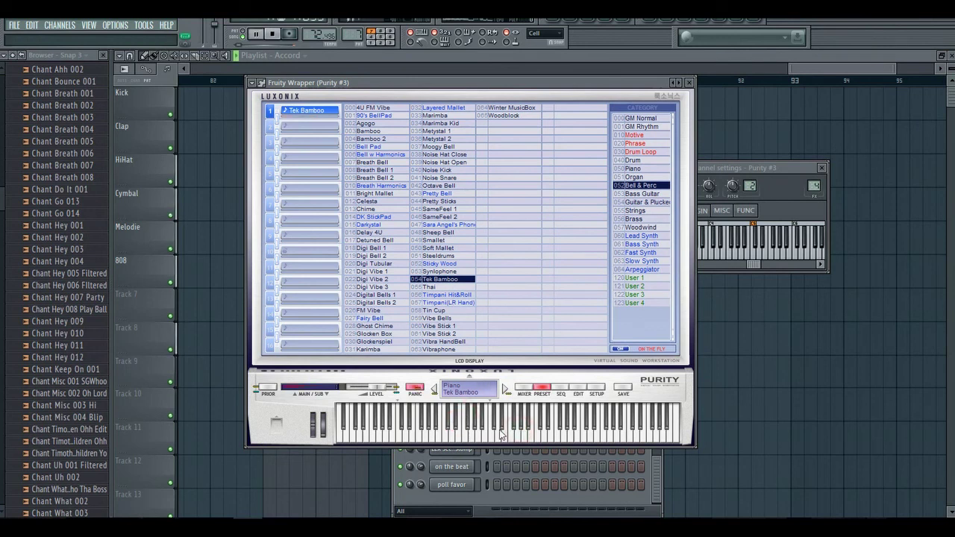
left_click(688, 82)
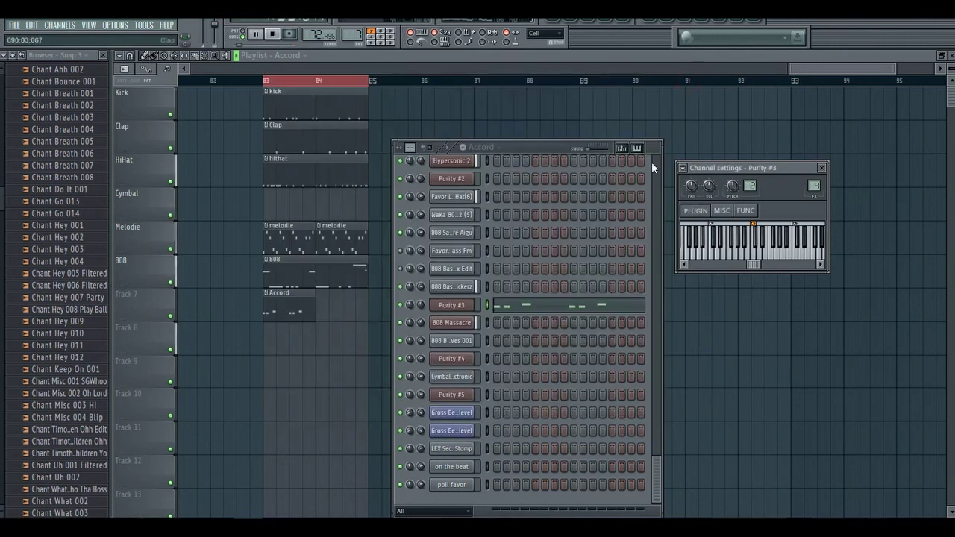
key("space")
Dismiss the new pattern's naming, reselect the Accord pattern and open its Purity #3 notes in the piano roll.
left_click(464, 148)
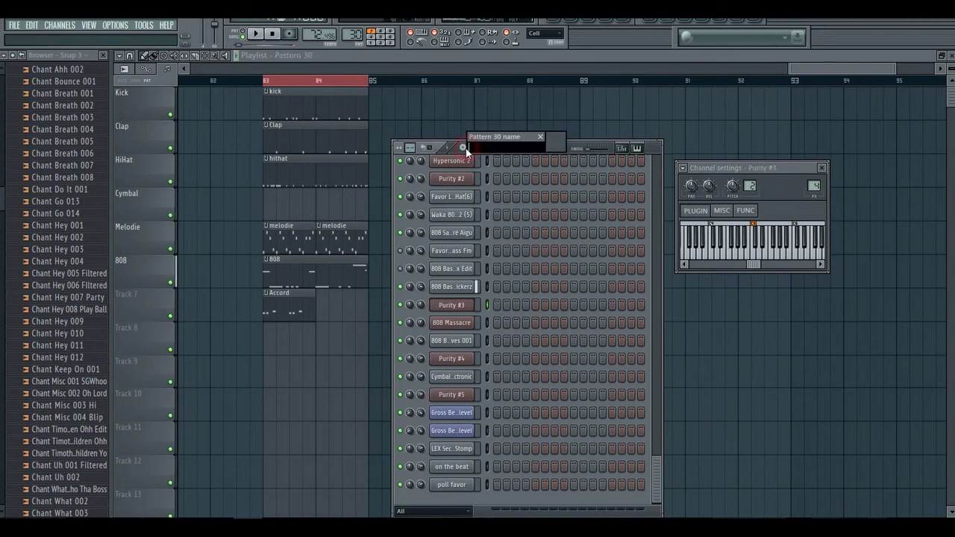
left_click(540, 137)
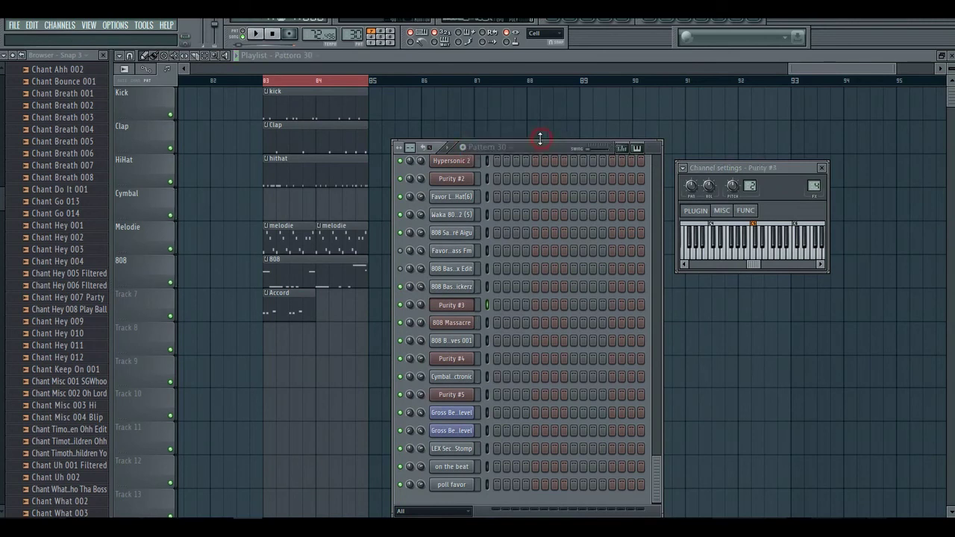
left_click(514, 147)
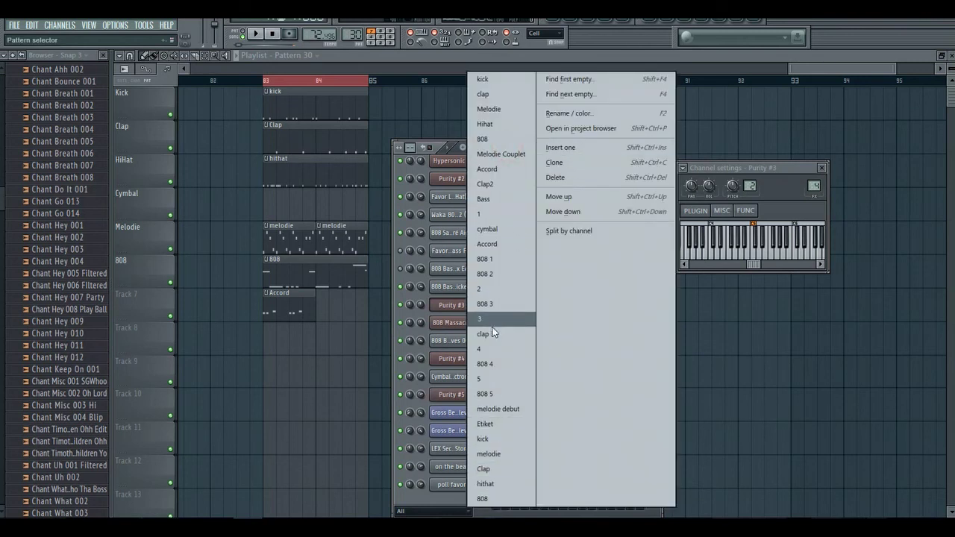
left_click(505, 168)
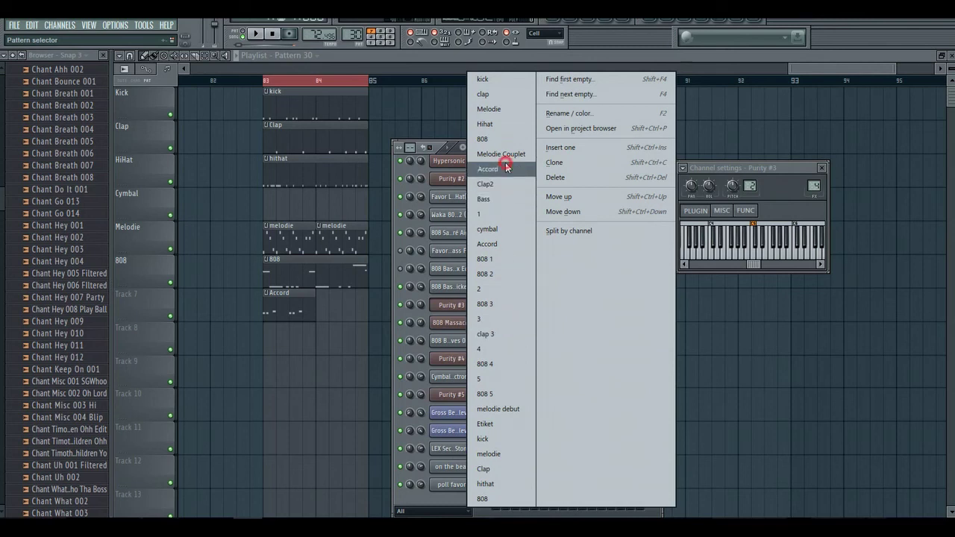
left_click(537, 300)
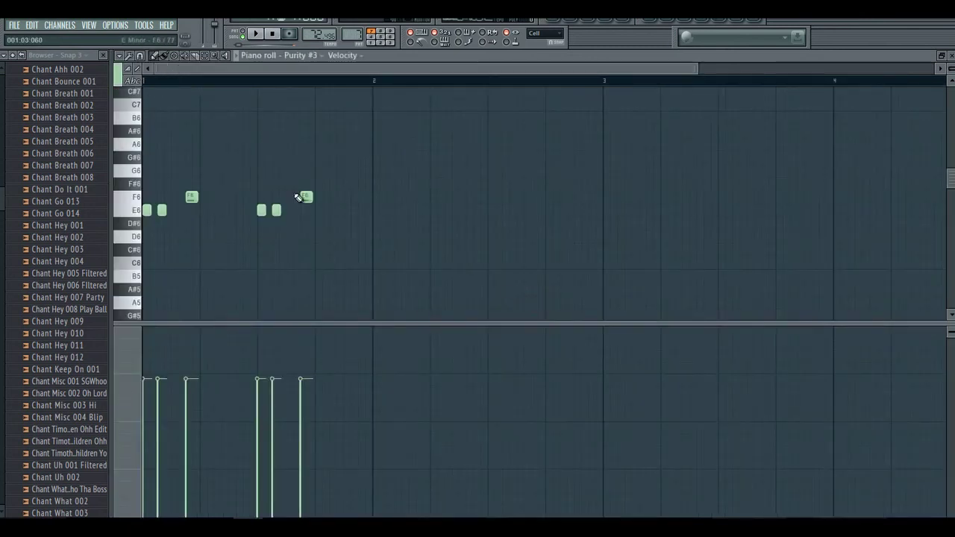
Audition the E6 key of Purity #3 on the piano roll's keyboard.
left_click(134, 210)
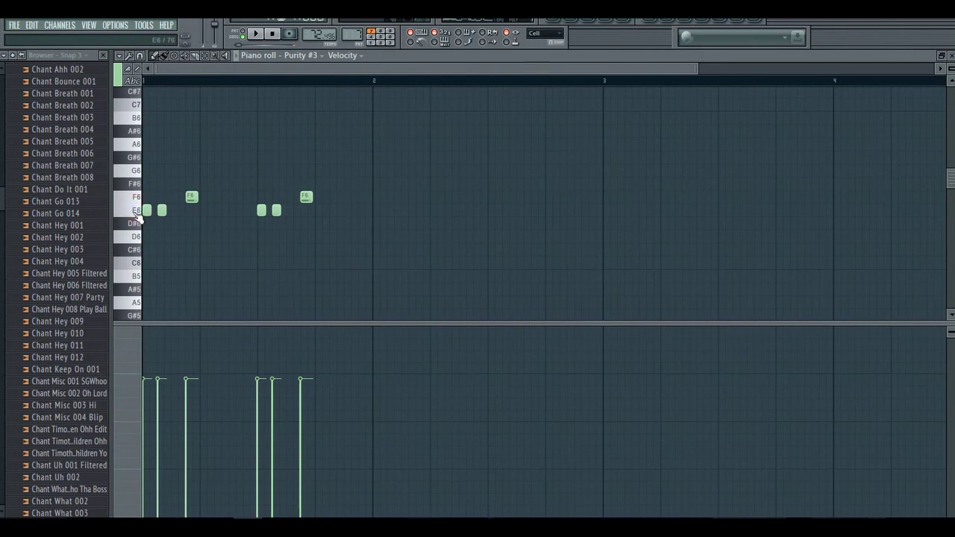
left_click(135, 213)
left_click(134, 204)
left_click(136, 209)
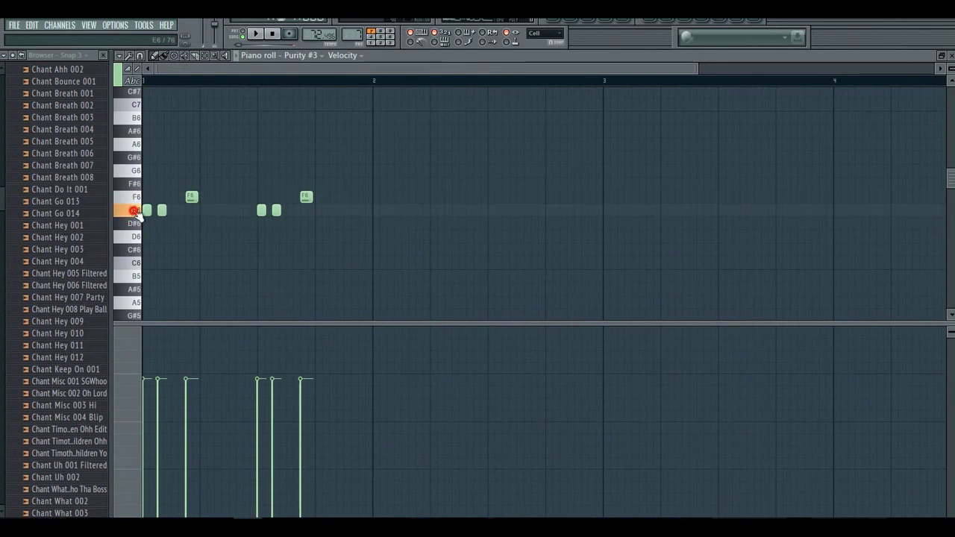
Play the beat and place a second Accord clip on Track 7 at bar 84 in the playlist.
key("space")
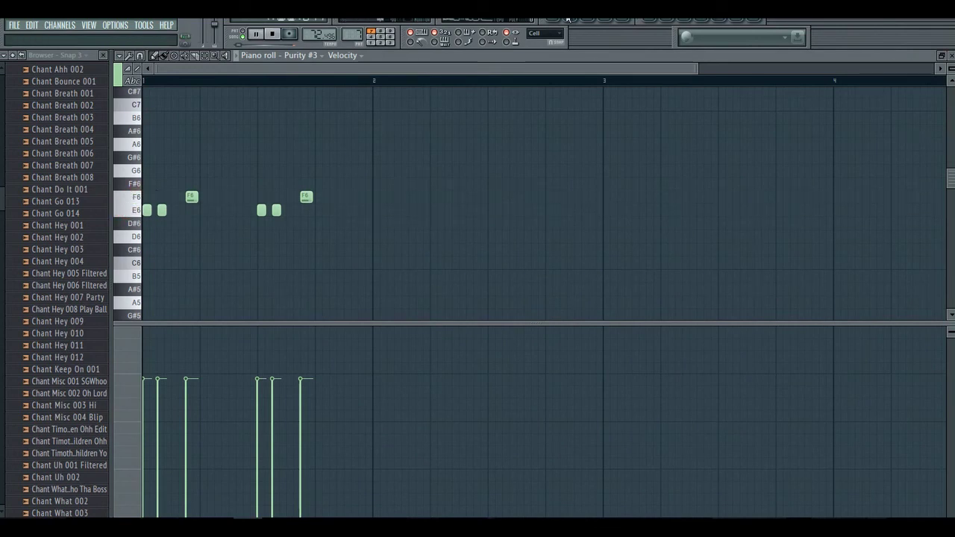
key("F5")
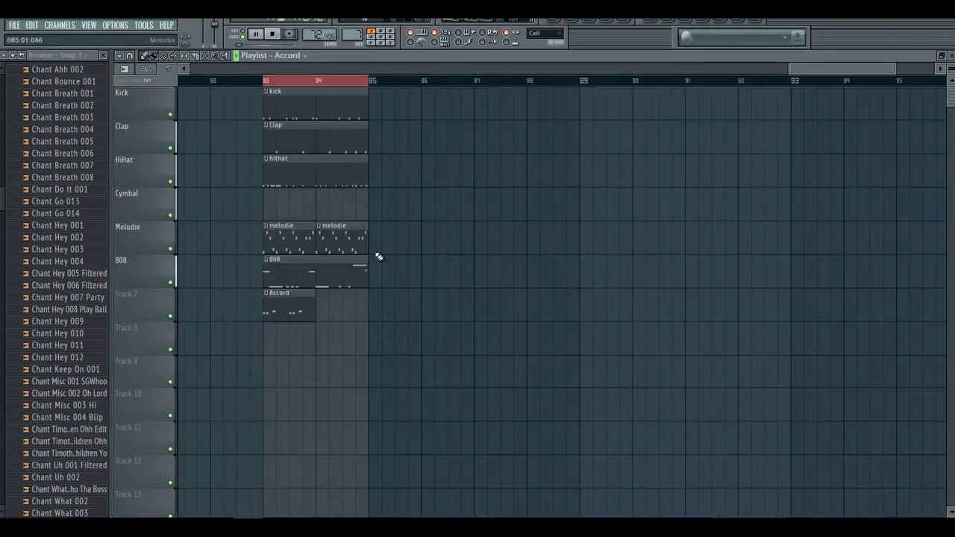
left_click(327, 302)
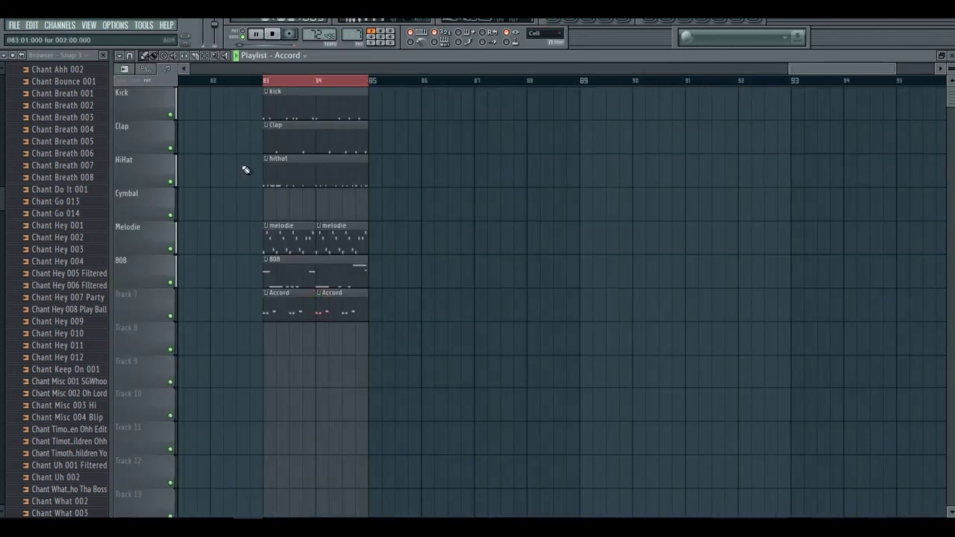